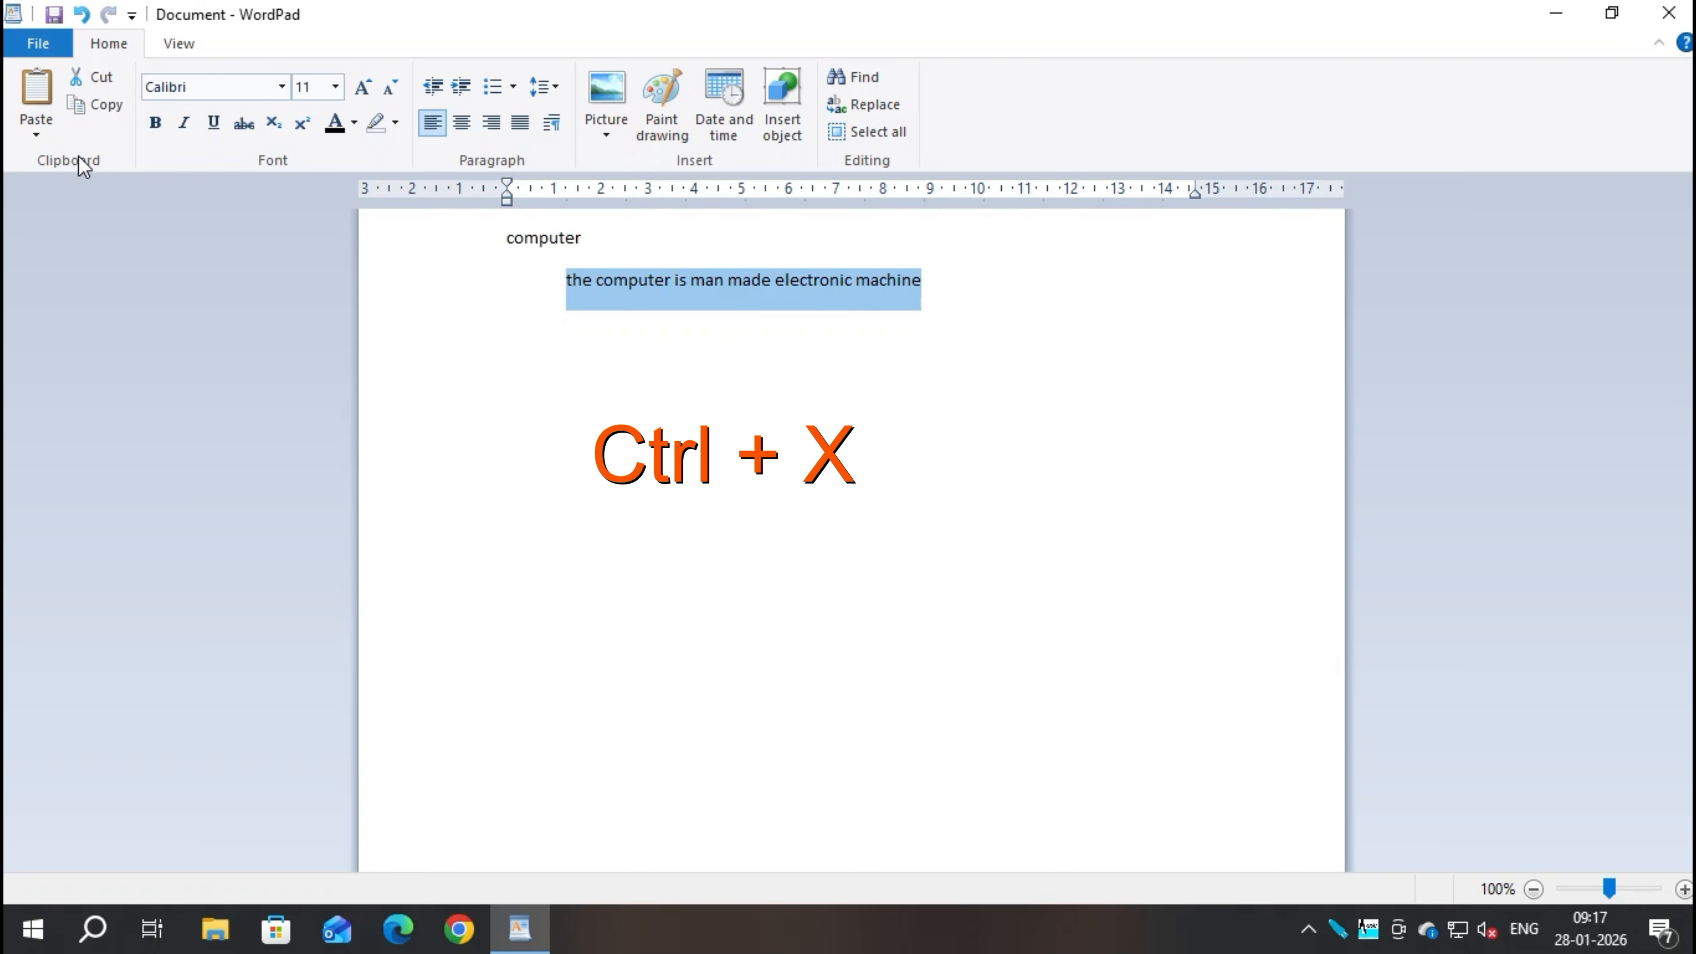
Cut the indented sentence "the computer is man made electronic machine" and paste it unindented several lines below the heading
{"action": "key", "text": "ctrl+x"}
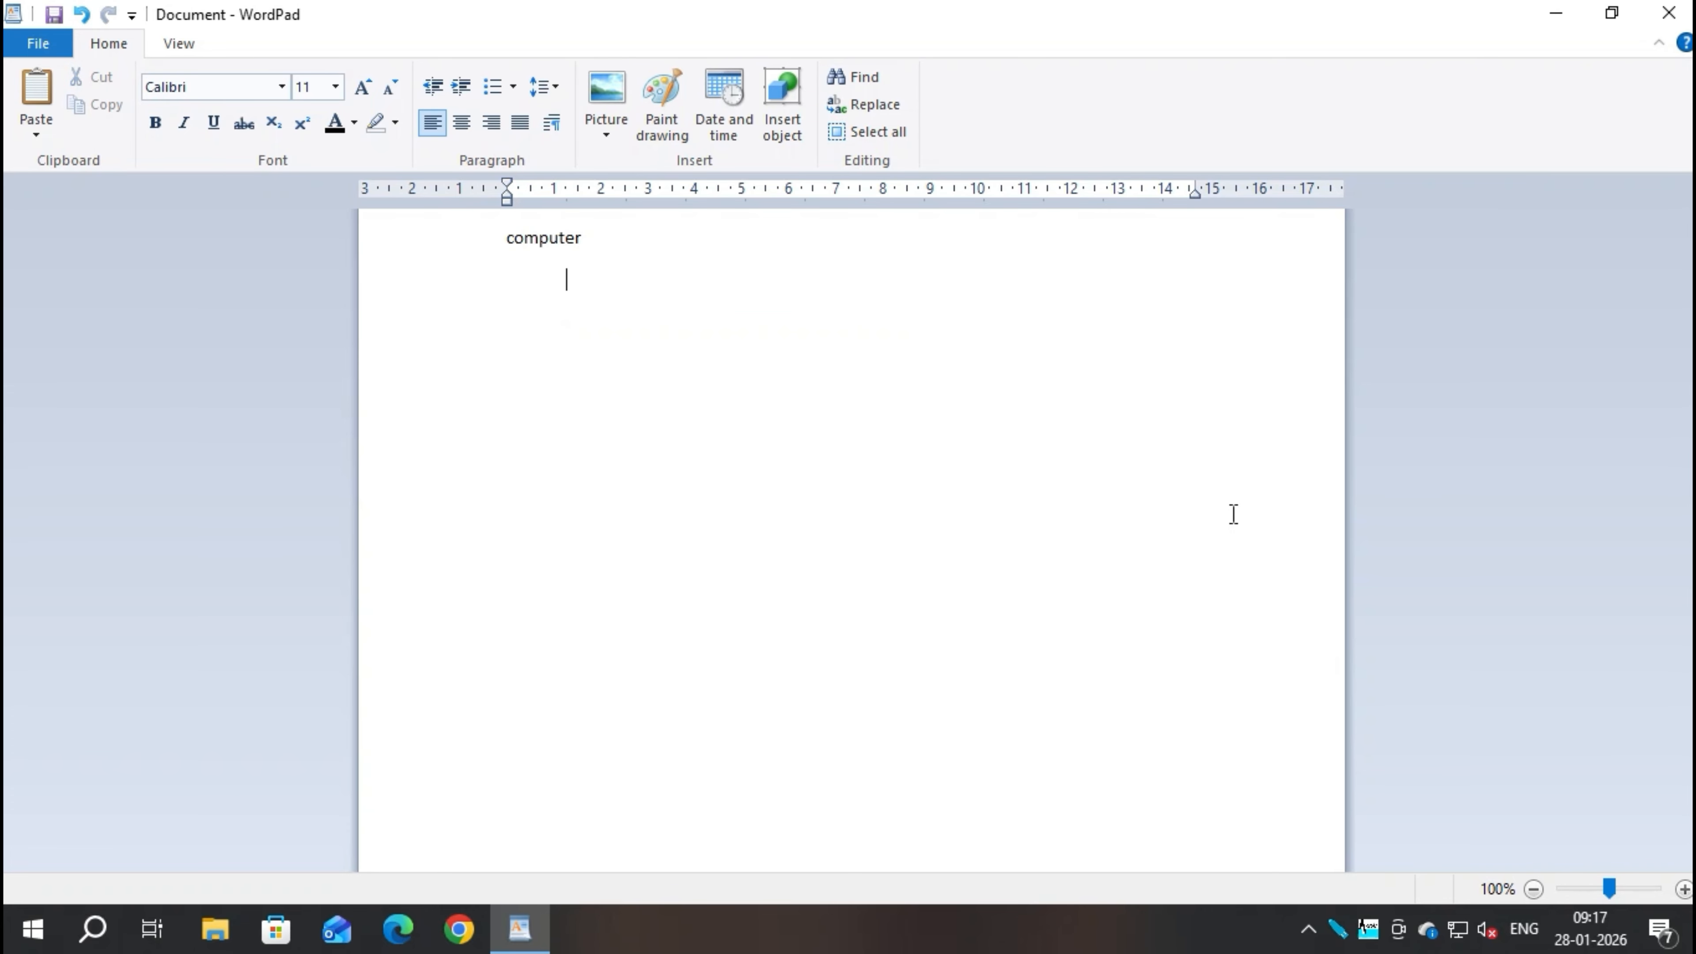
{"action": "key", "text": "Return"}
{"action": "key", "text": "ctrl+v"}
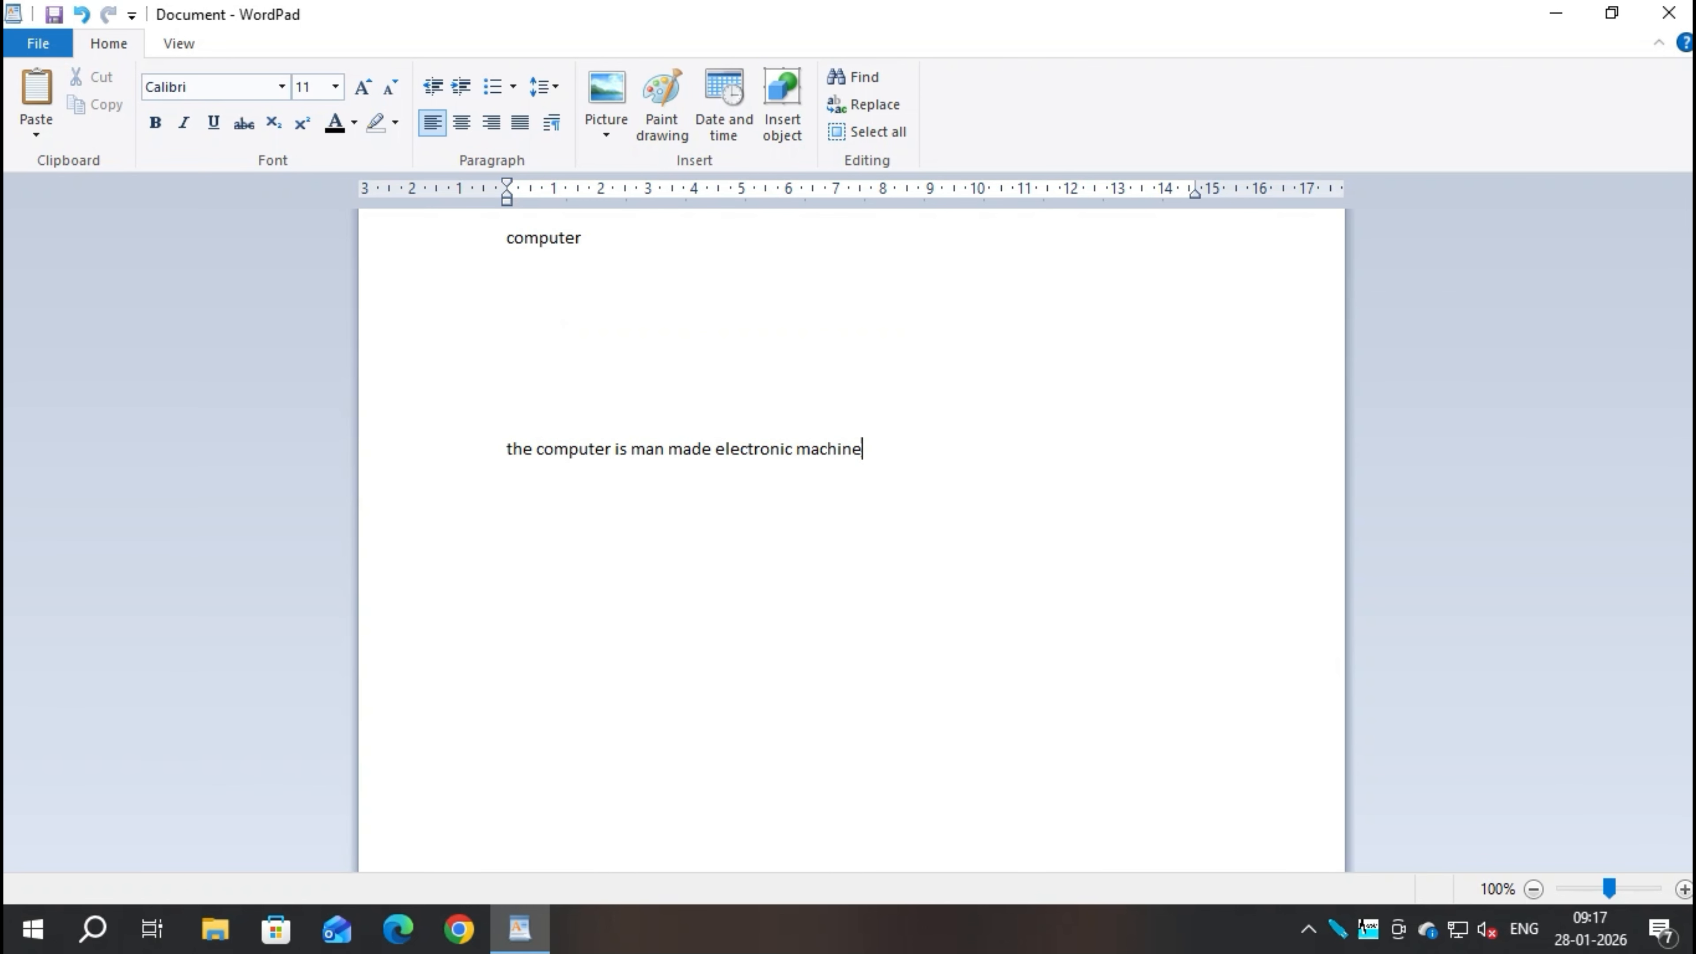
Copy the sentence "the computer is man made electronic machine" and paste it repeatedly until the paragraph holds 19 run-on copies
{"action": "key", "text": "ctrl+a"}
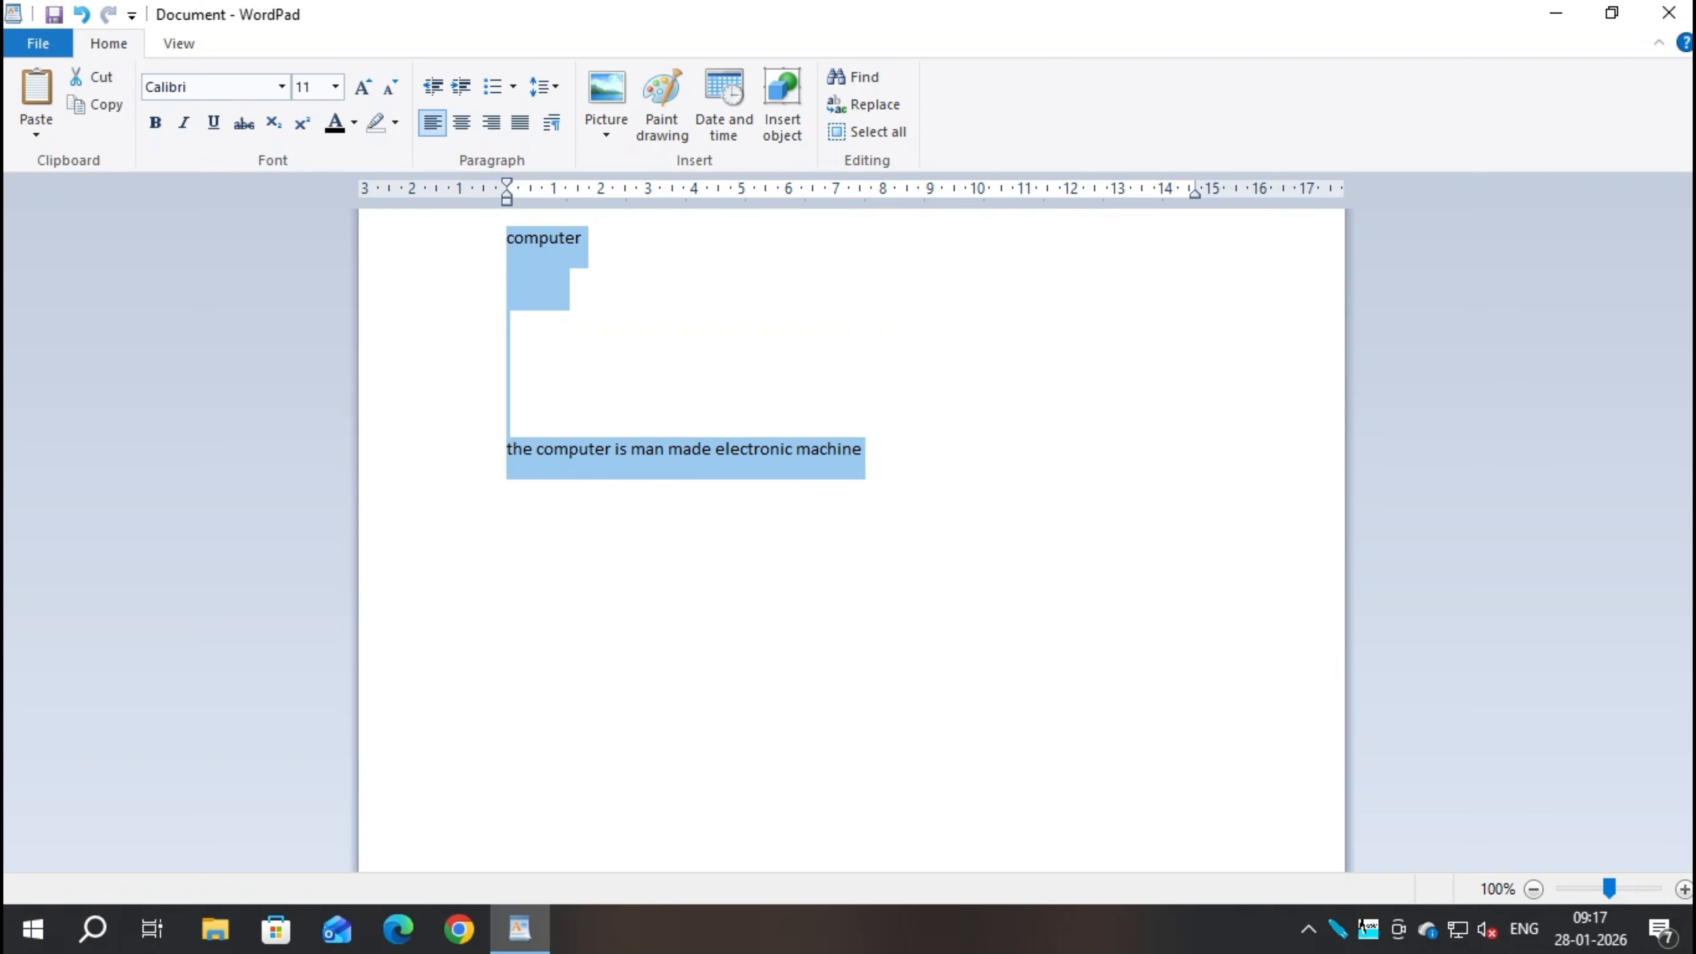
{"action": "left_click", "coordinate": [1033, 555]}
{"action": "left_click_drag", "start_coordinate": [878, 461], "coordinate": [508, 446]}
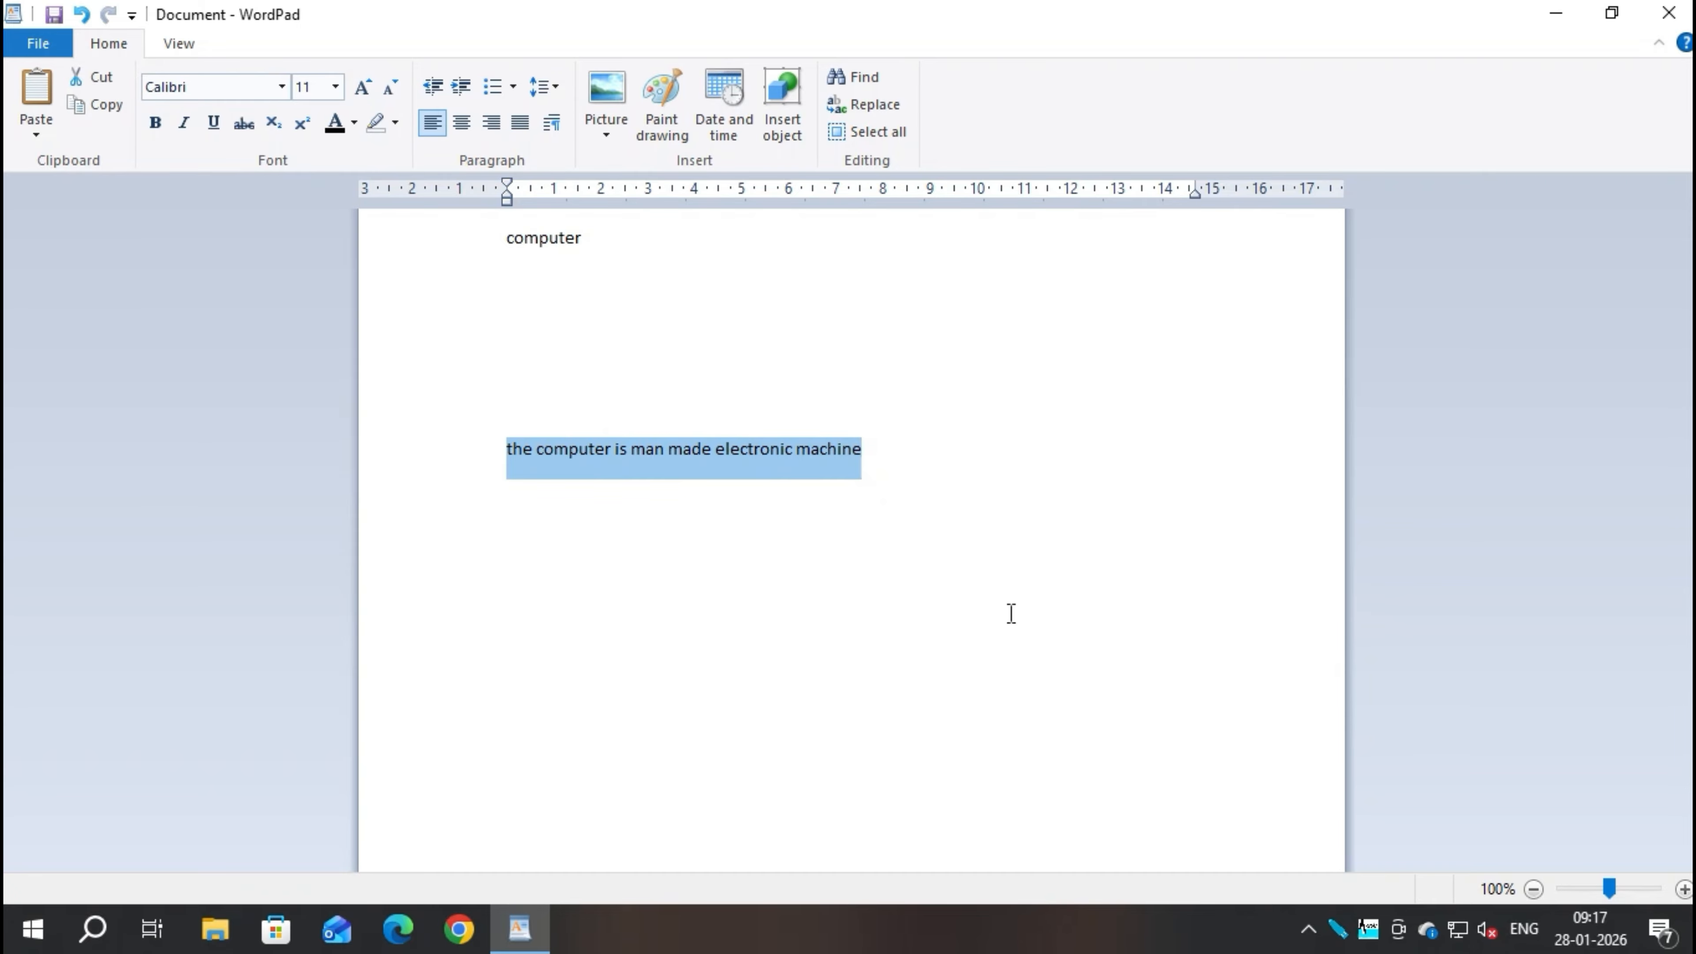
{"action": "key", "text": "ctrl+c"}
{"action": "key", "text": "ctrl+v"}
{"action": "key", "text": "ctrl+v"}
{"action": "key", "text": "ctrl+v"}
{"action": "key", "text": "ctrl+v"}
{"action": "key", "text": "ctrl+v"}
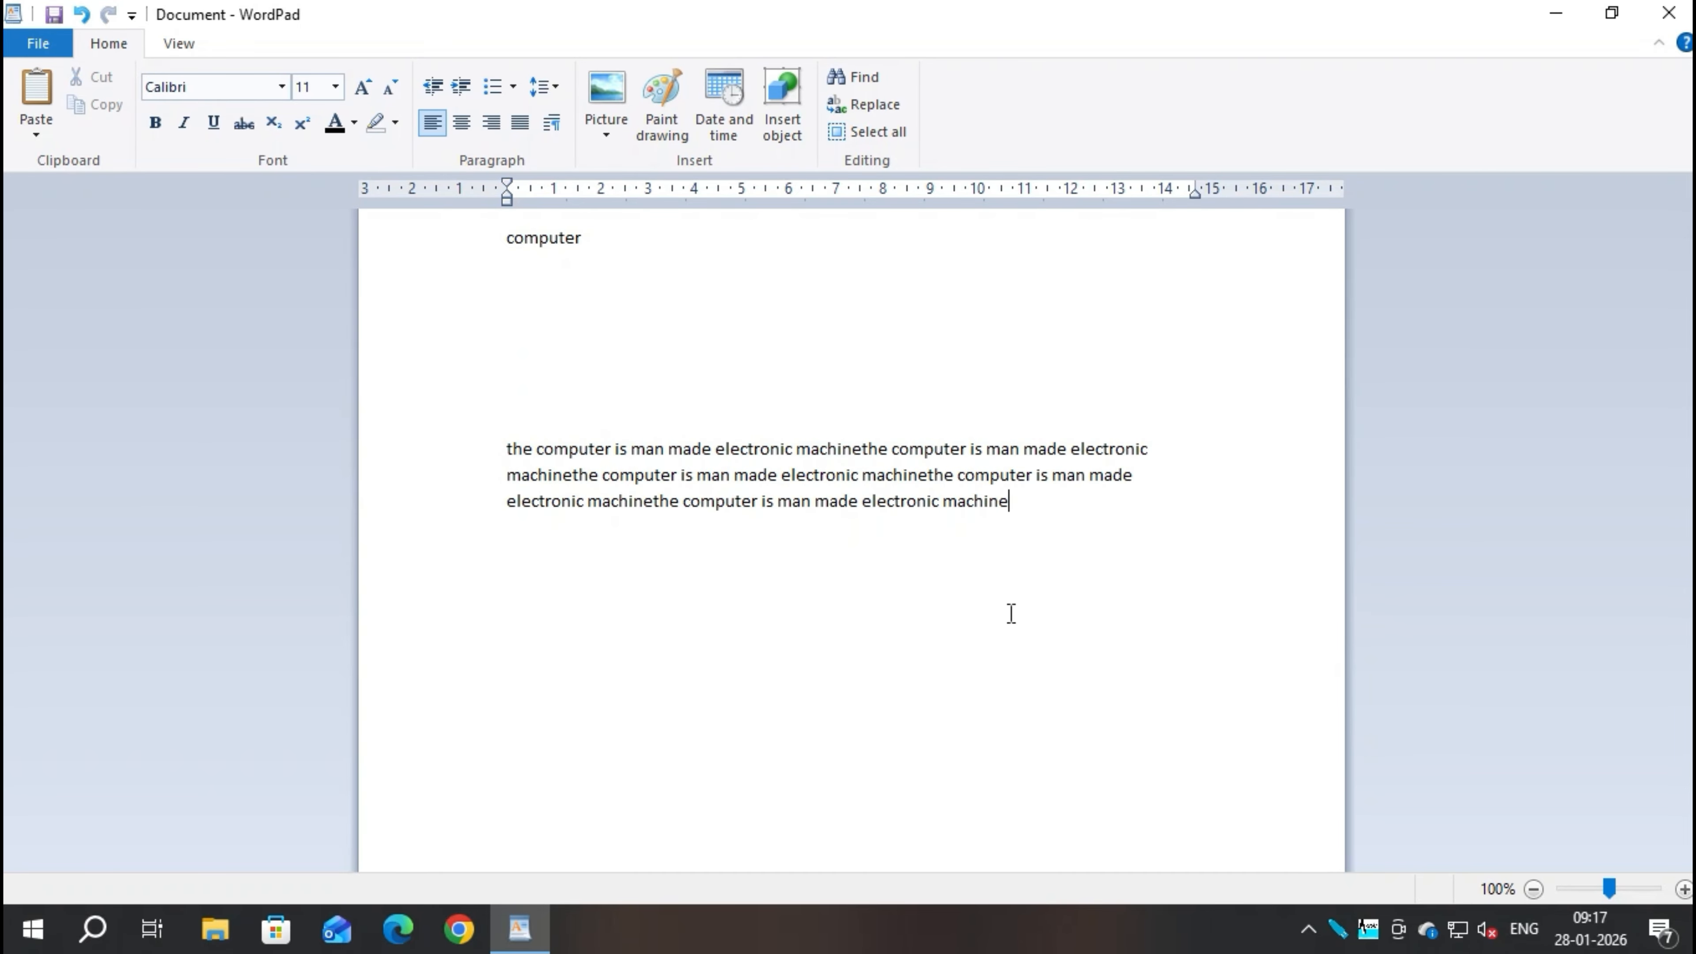
{"action": "key", "text": "ctrl+v"}
{"action": "key", "text": "ctrl+v"}
{"action": "key", "text": "ctrl+v"}
{"action": "key", "text": "ctrl+v"}
{"action": "key", "text": "ctrl+v"}
{"action": "key", "text": "ctrl+v"}
{"action": "key", "text": "ctrl+v"}
{"action": "key", "text": "ctrl+v"}
{"action": "key", "text": "ctrl+v"}
{"action": "key", "text": "ctrl+v"}
{"action": "key", "text": "ctrl+v"}
{"action": "key", "text": "ctrl+v"}
{"action": "key", "text": "ctrl+v"}
{"action": "key", "text": "ctrl+v"}
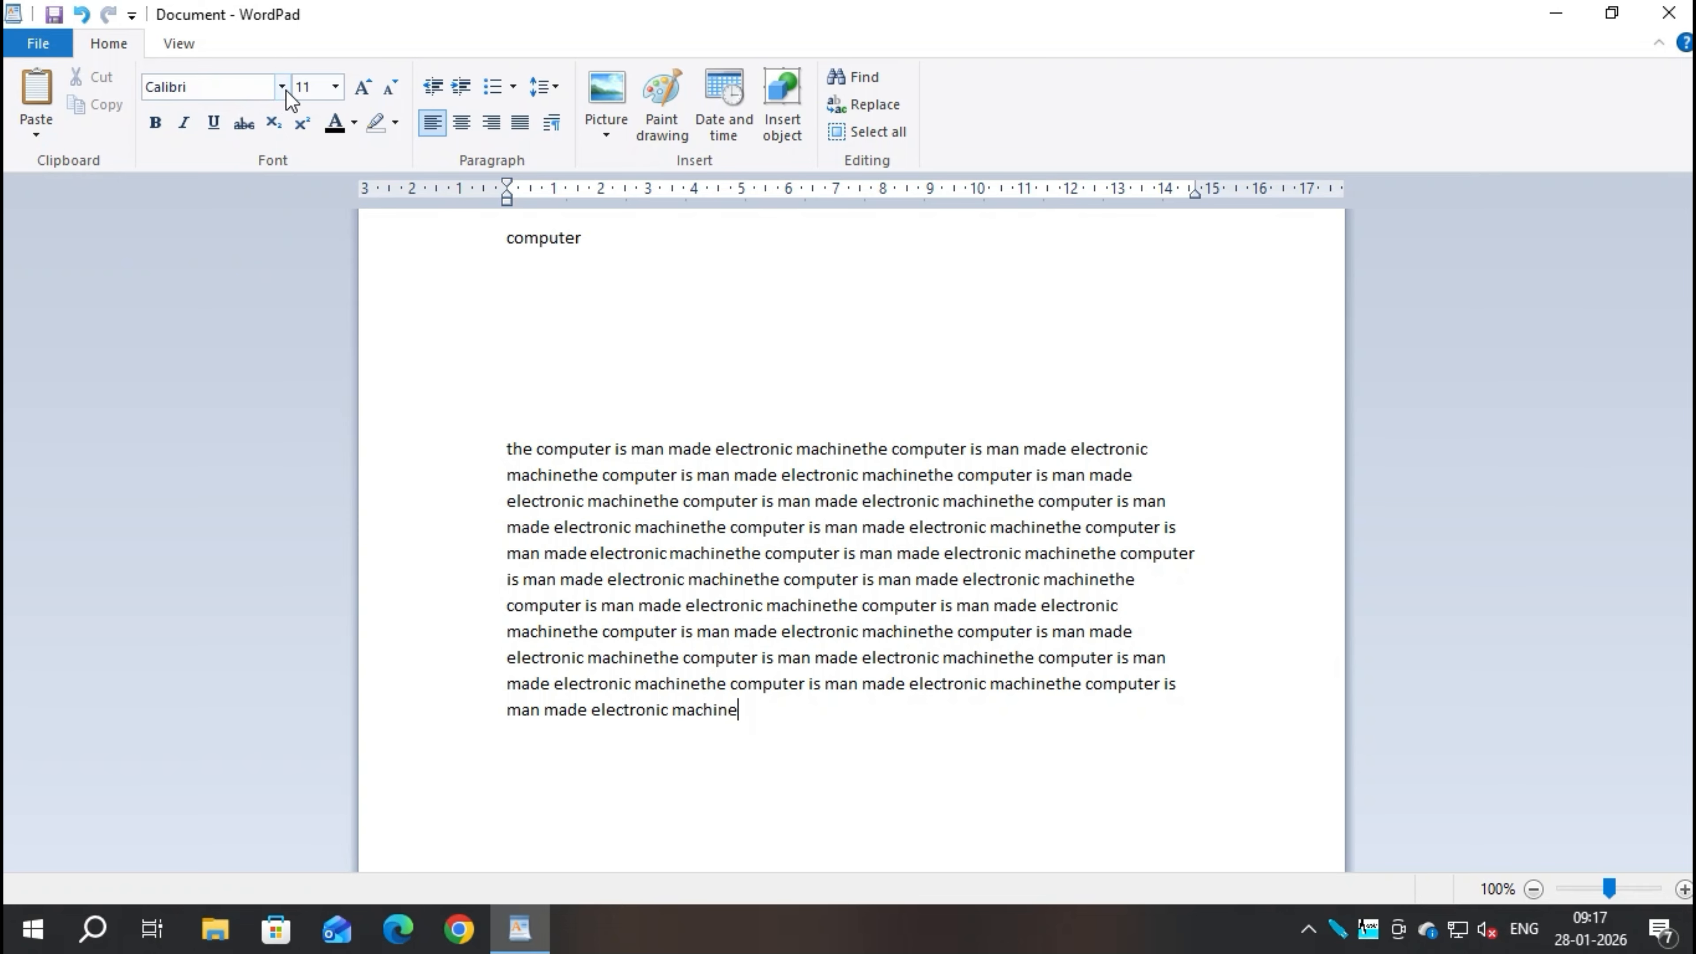
Change the font of the heading "computer" to Brandish
{"action": "left_click_drag", "start_coordinate": [609, 238], "coordinate": [559, 246]}
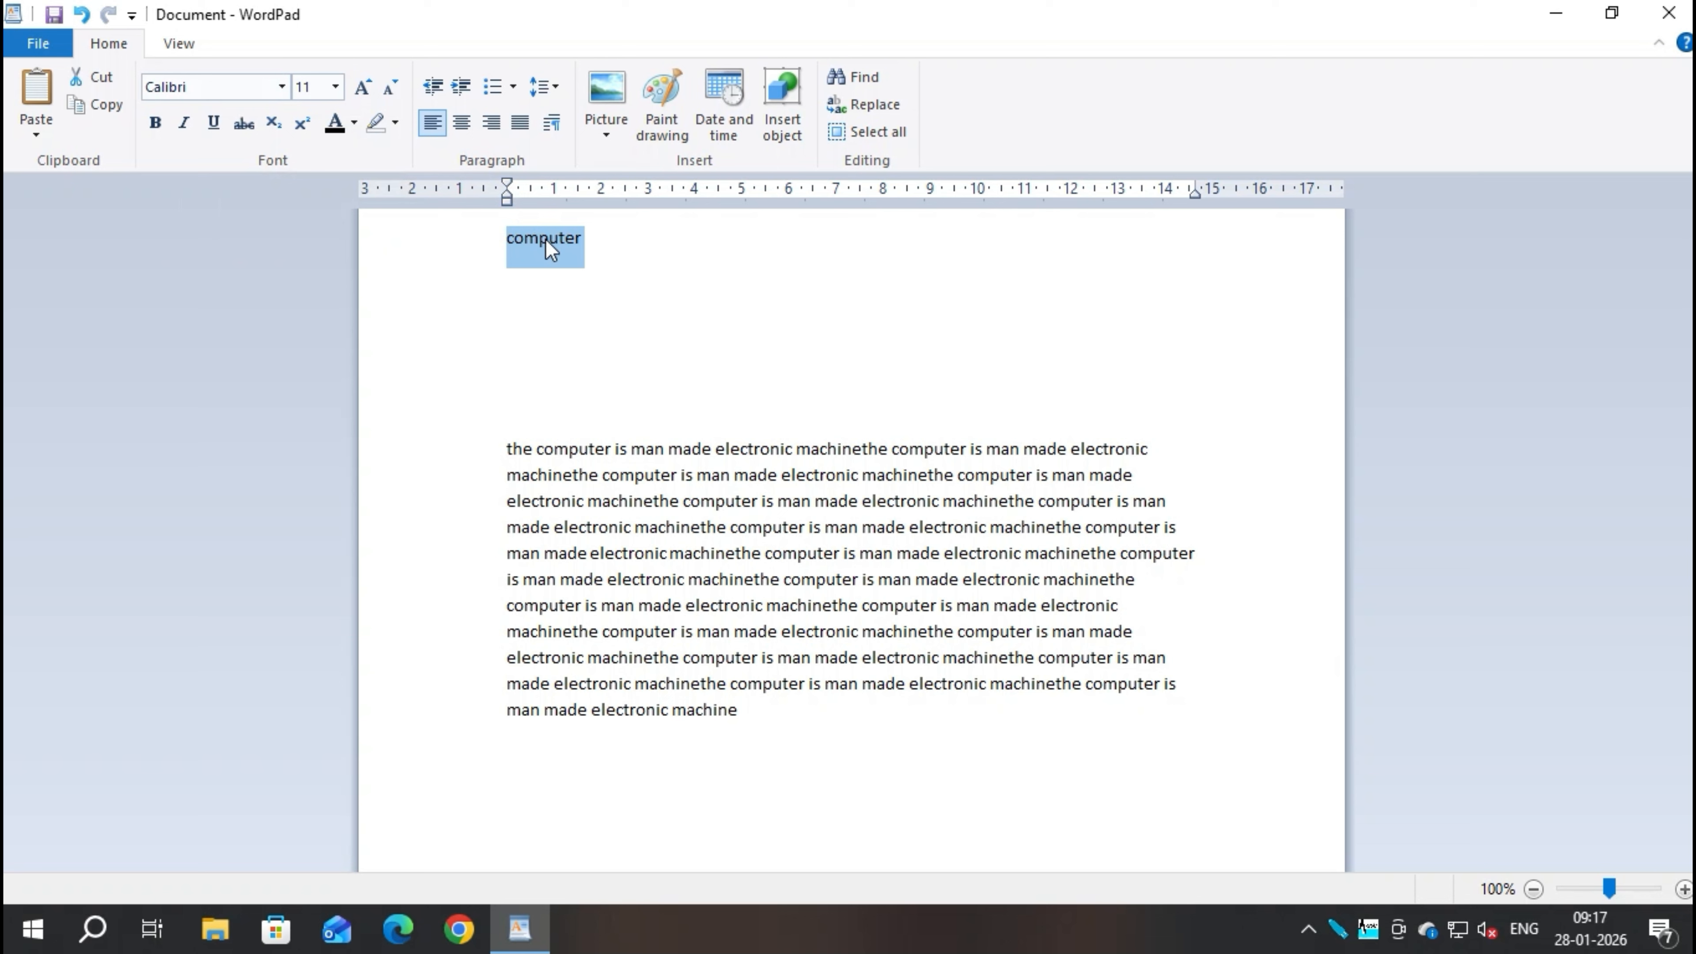
{"action": "left_click", "coordinate": [282, 87]}
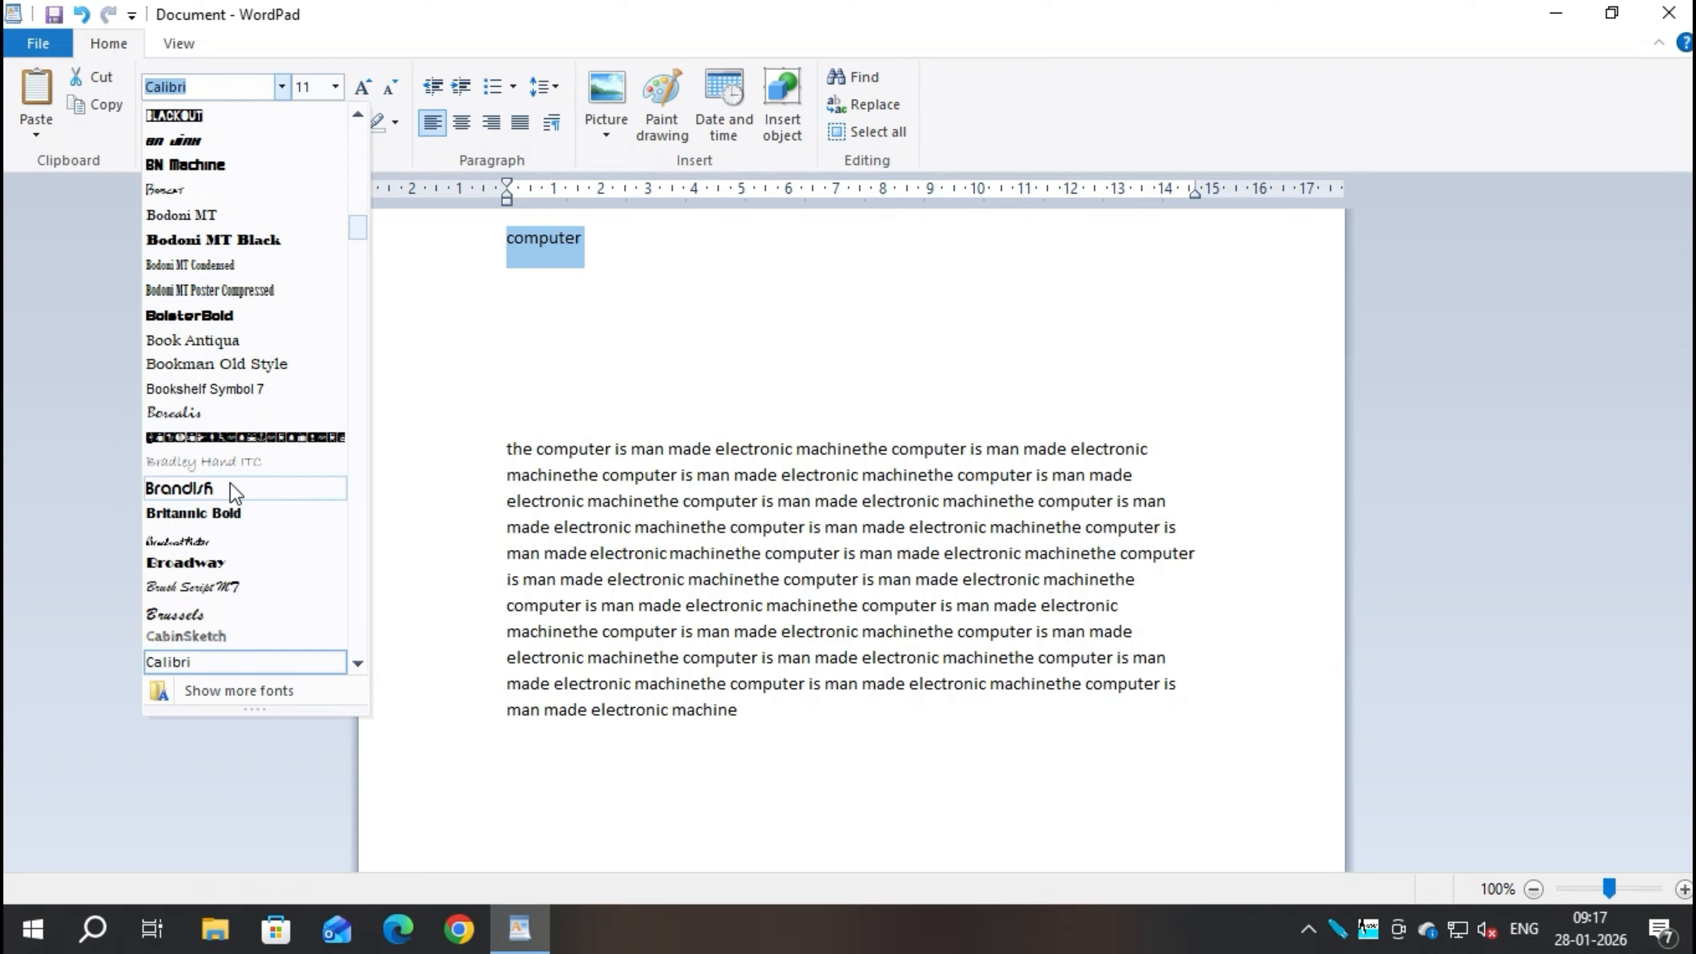
{"action": "left_click", "coordinate": [188, 489]}
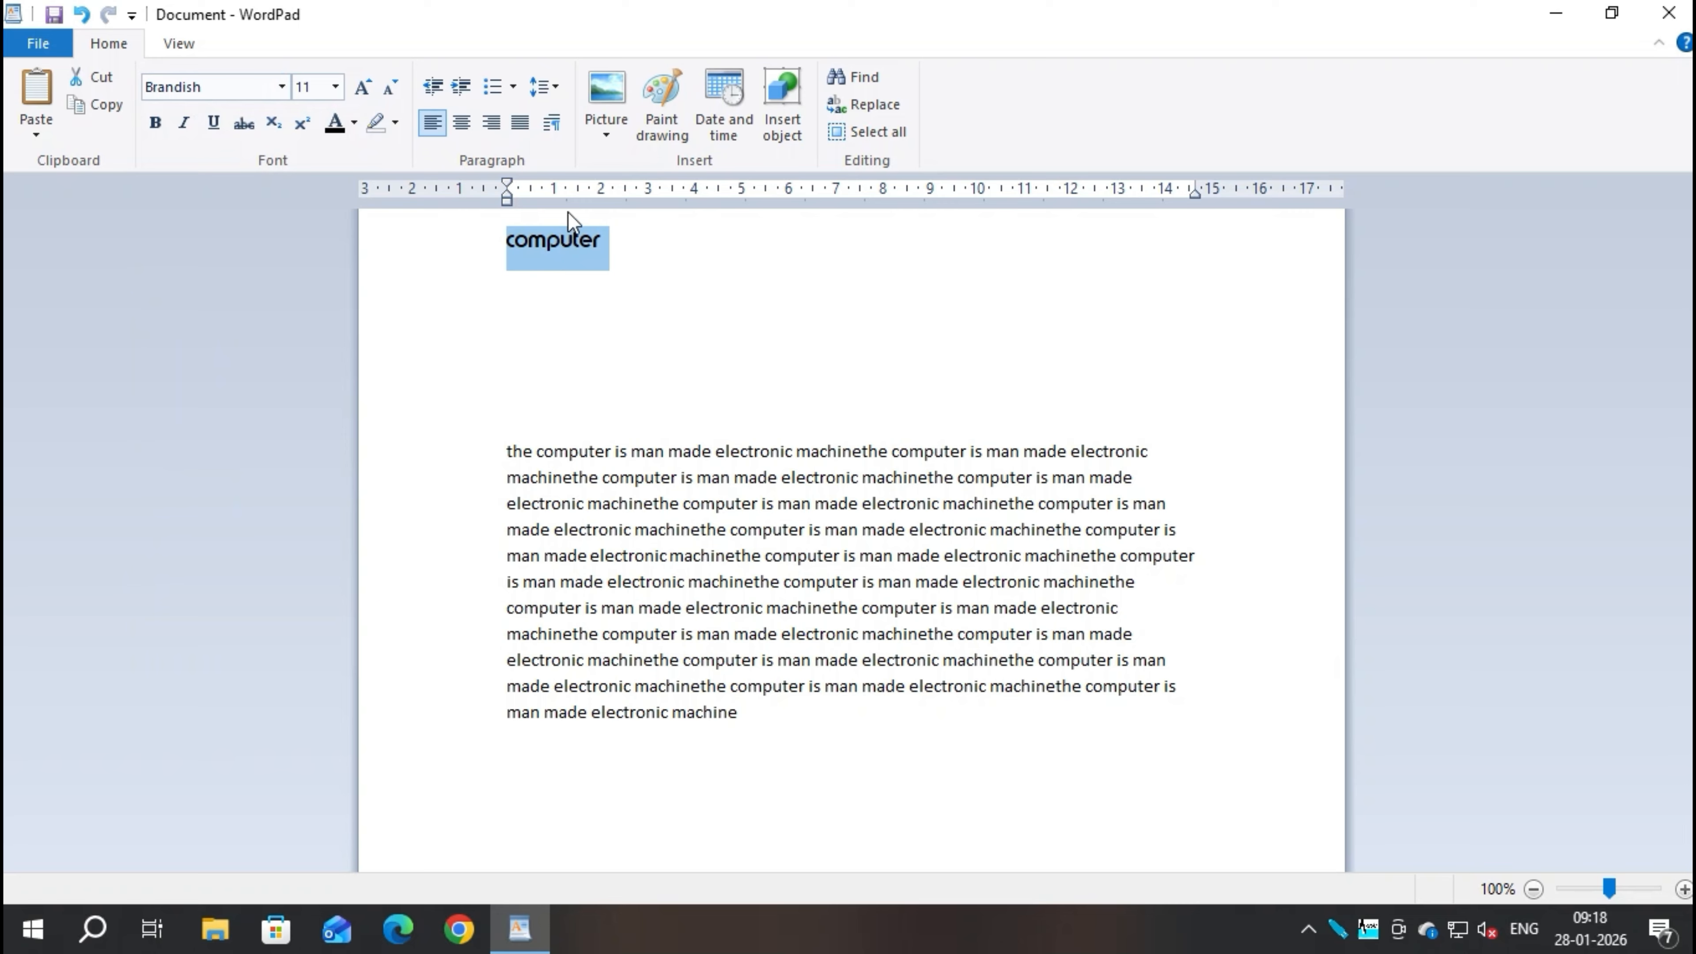
Enlarge the heading "computer" step by step to font size 22
{"action": "left_click", "coordinate": [336, 87]}
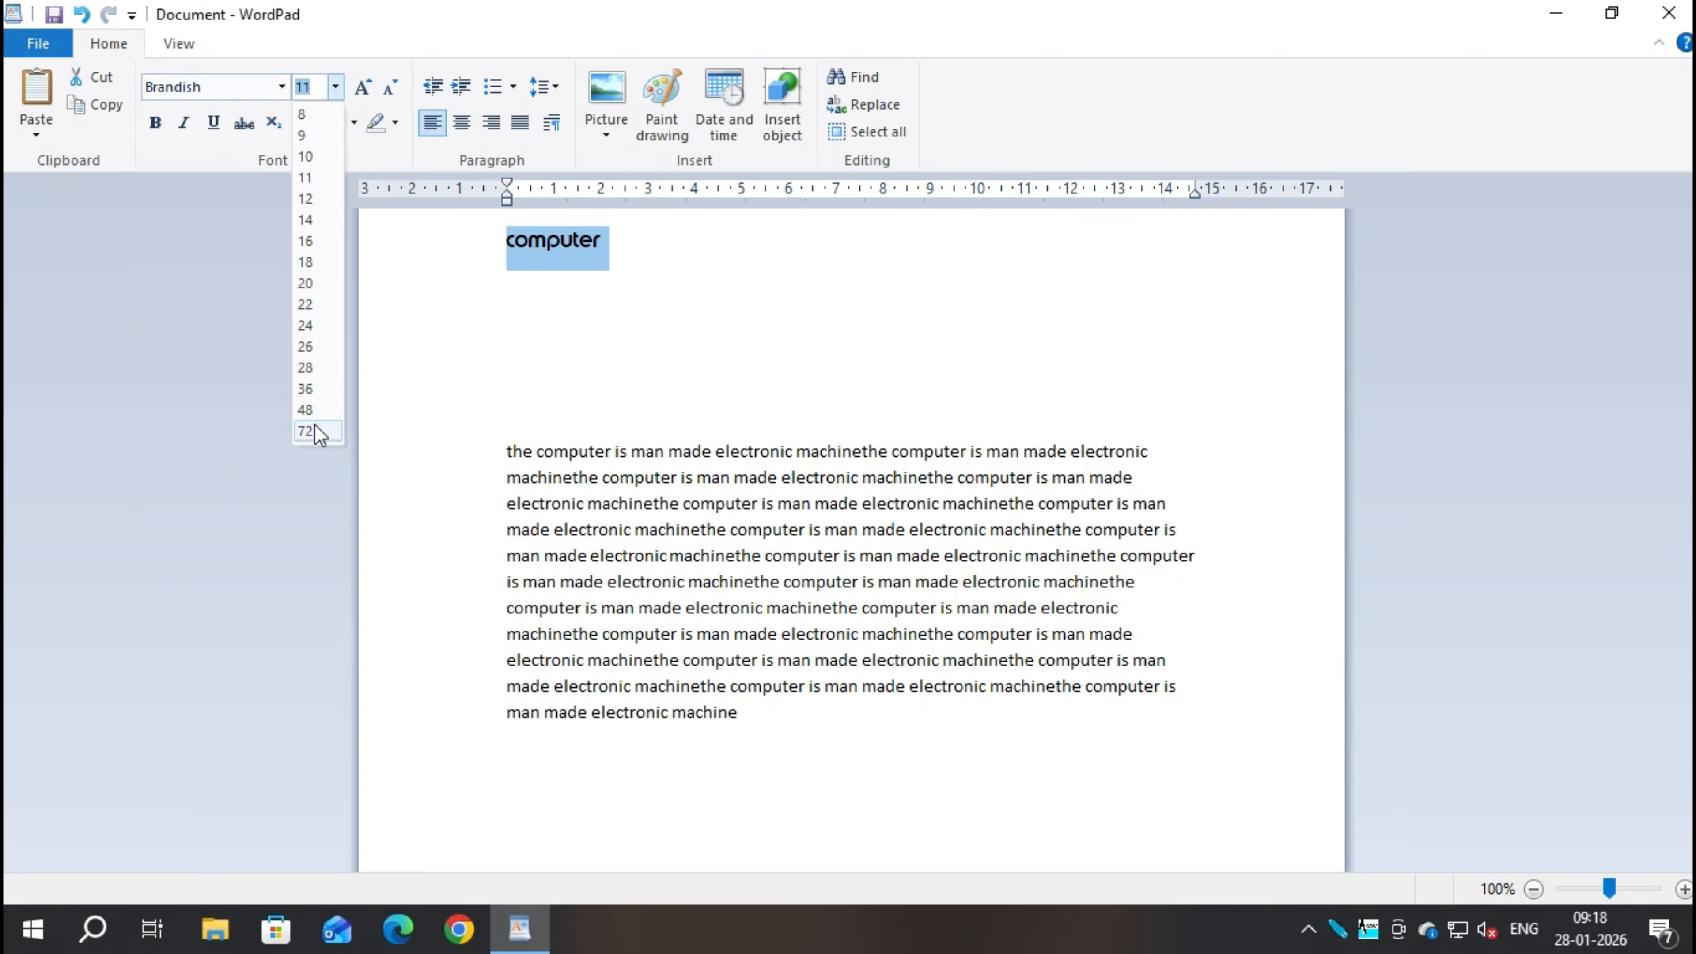
{"action": "left_click", "coordinate": [364, 87]}
{"action": "left_click", "coordinate": [364, 87]}
{"action": "left_click", "coordinate": [364, 87]}
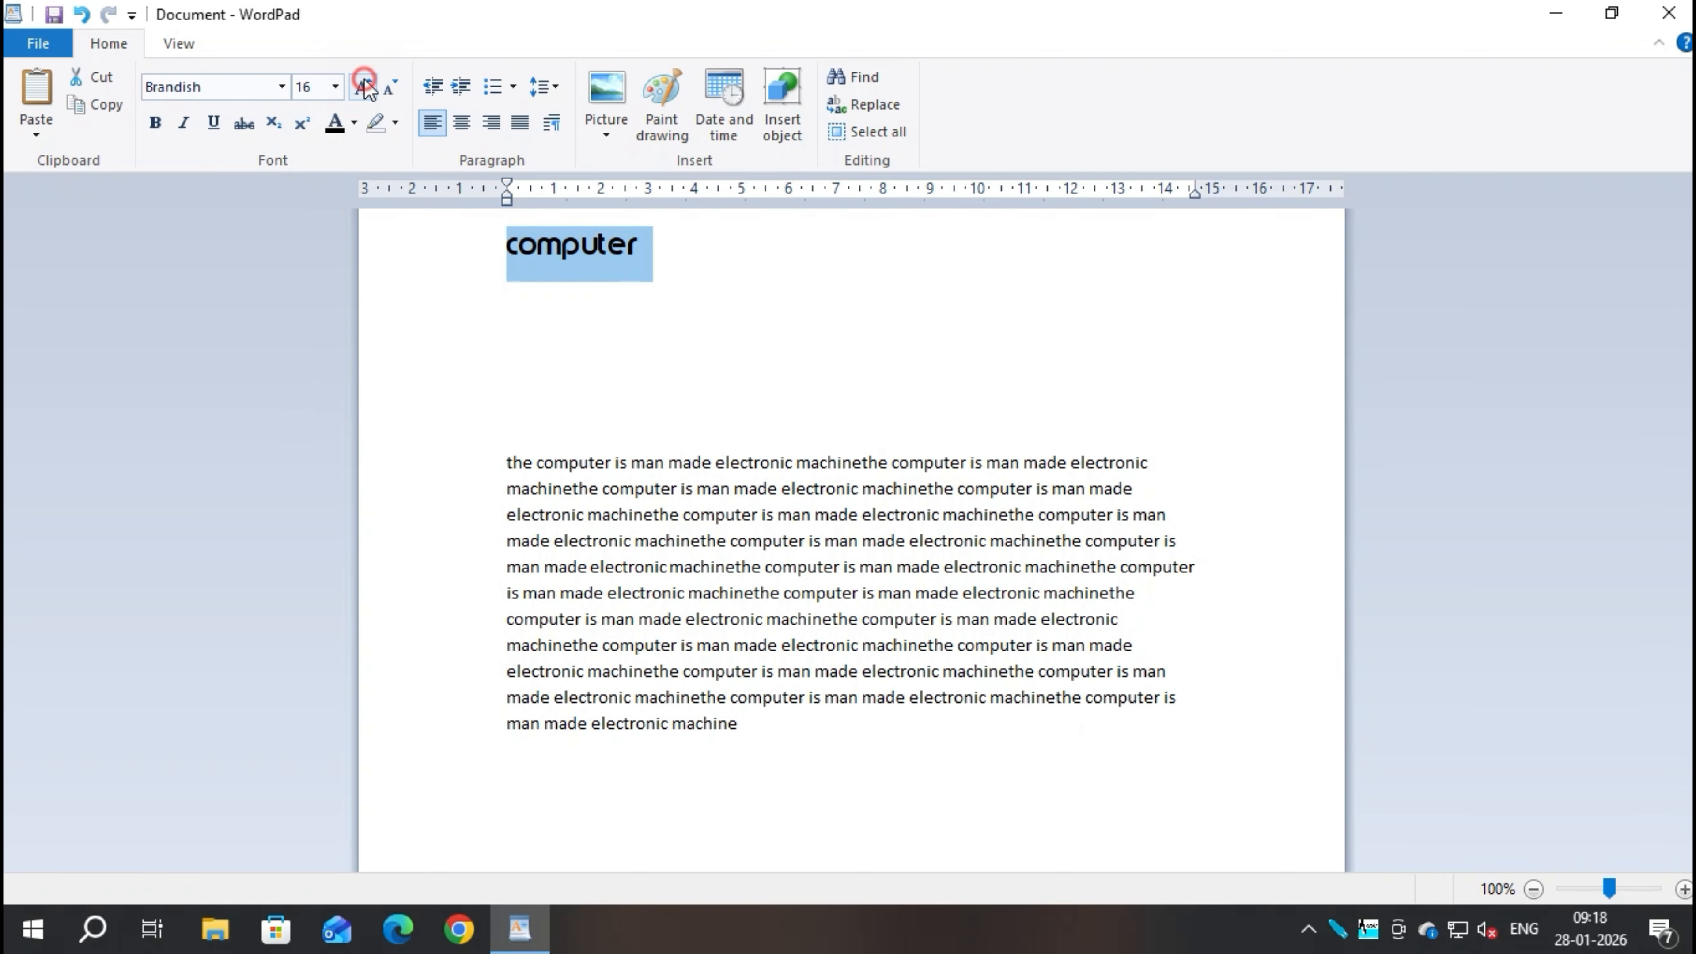
{"action": "left_click", "coordinate": [364, 87]}
{"action": "left_click", "coordinate": [364, 87]}
{"action": "left_click", "coordinate": [364, 87]}
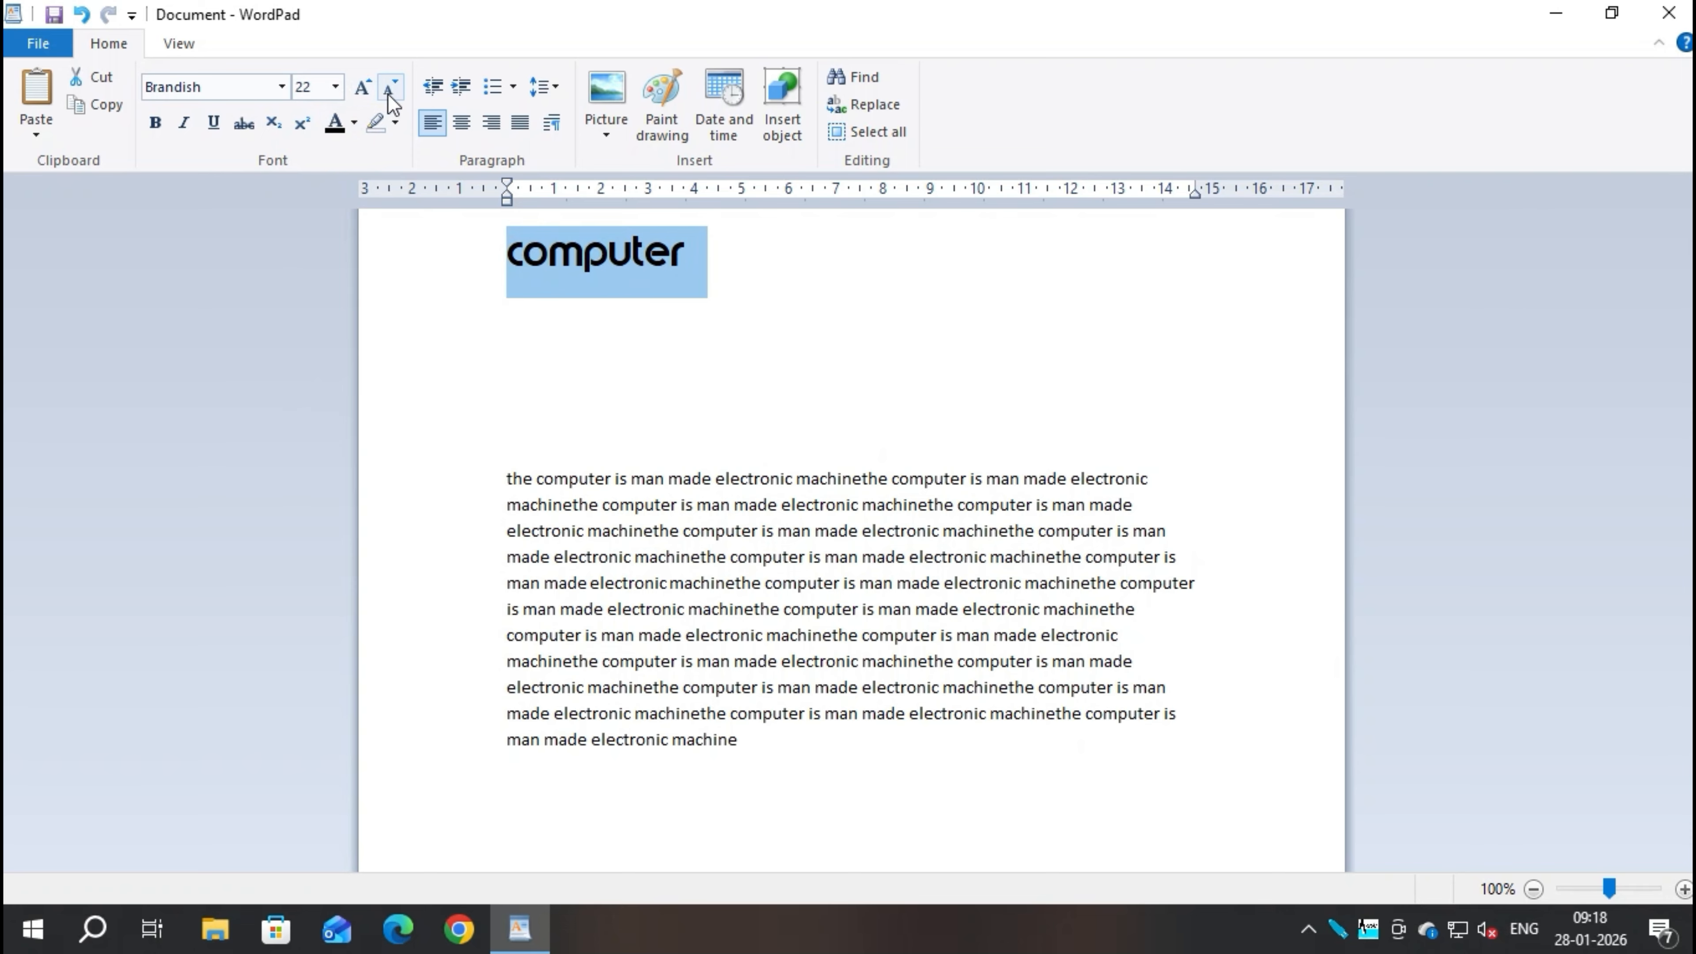
Shrink the heading's font by three size steps and grow it back to 22
{"action": "left_click", "coordinate": [387, 89]}
{"action": "left_click", "coordinate": [388, 89]}
{"action": "left_click", "coordinate": [388, 90]}
{"action": "left_click", "coordinate": [363, 89]}
{"action": "left_click", "coordinate": [363, 88]}
{"action": "left_click", "coordinate": [362, 89]}
Apply bold, italic, underline and strikethrough to the heading "computer"
{"action": "left_click", "coordinate": [156, 127]}
{"action": "left_click", "coordinate": [156, 127]}
{"action": "left_click", "coordinate": [187, 127]}
{"action": "left_click", "coordinate": [214, 134]}
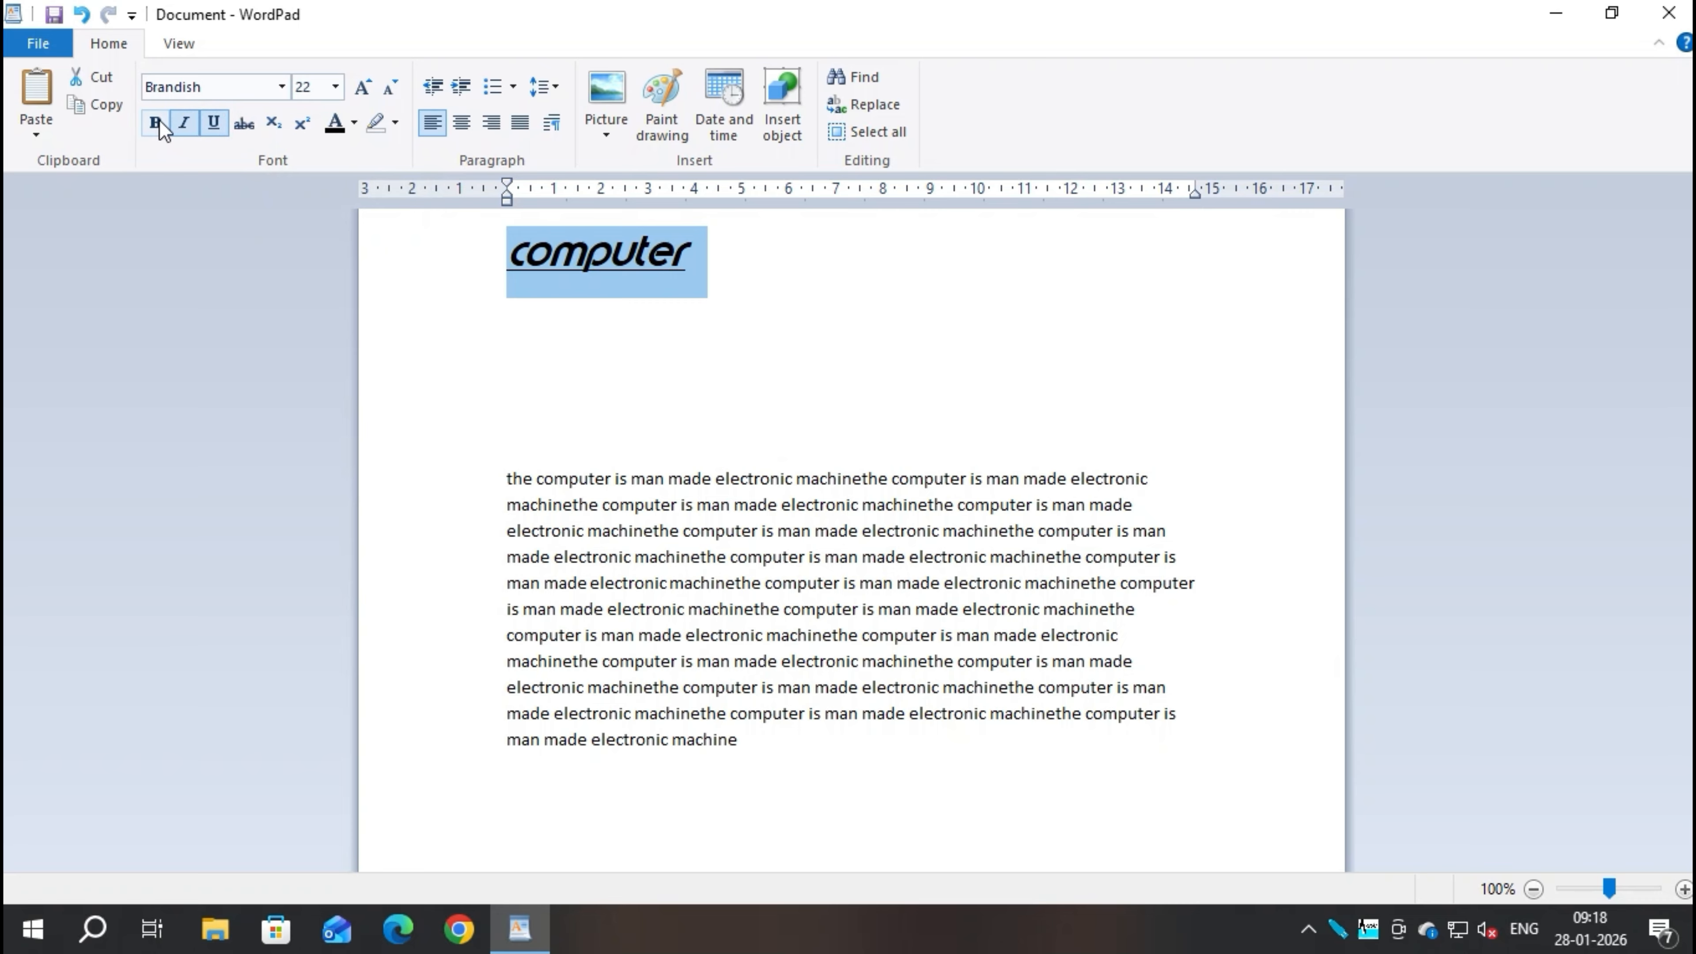
{"action": "left_click", "coordinate": [158, 123]}
{"action": "left_click", "coordinate": [241, 131]}
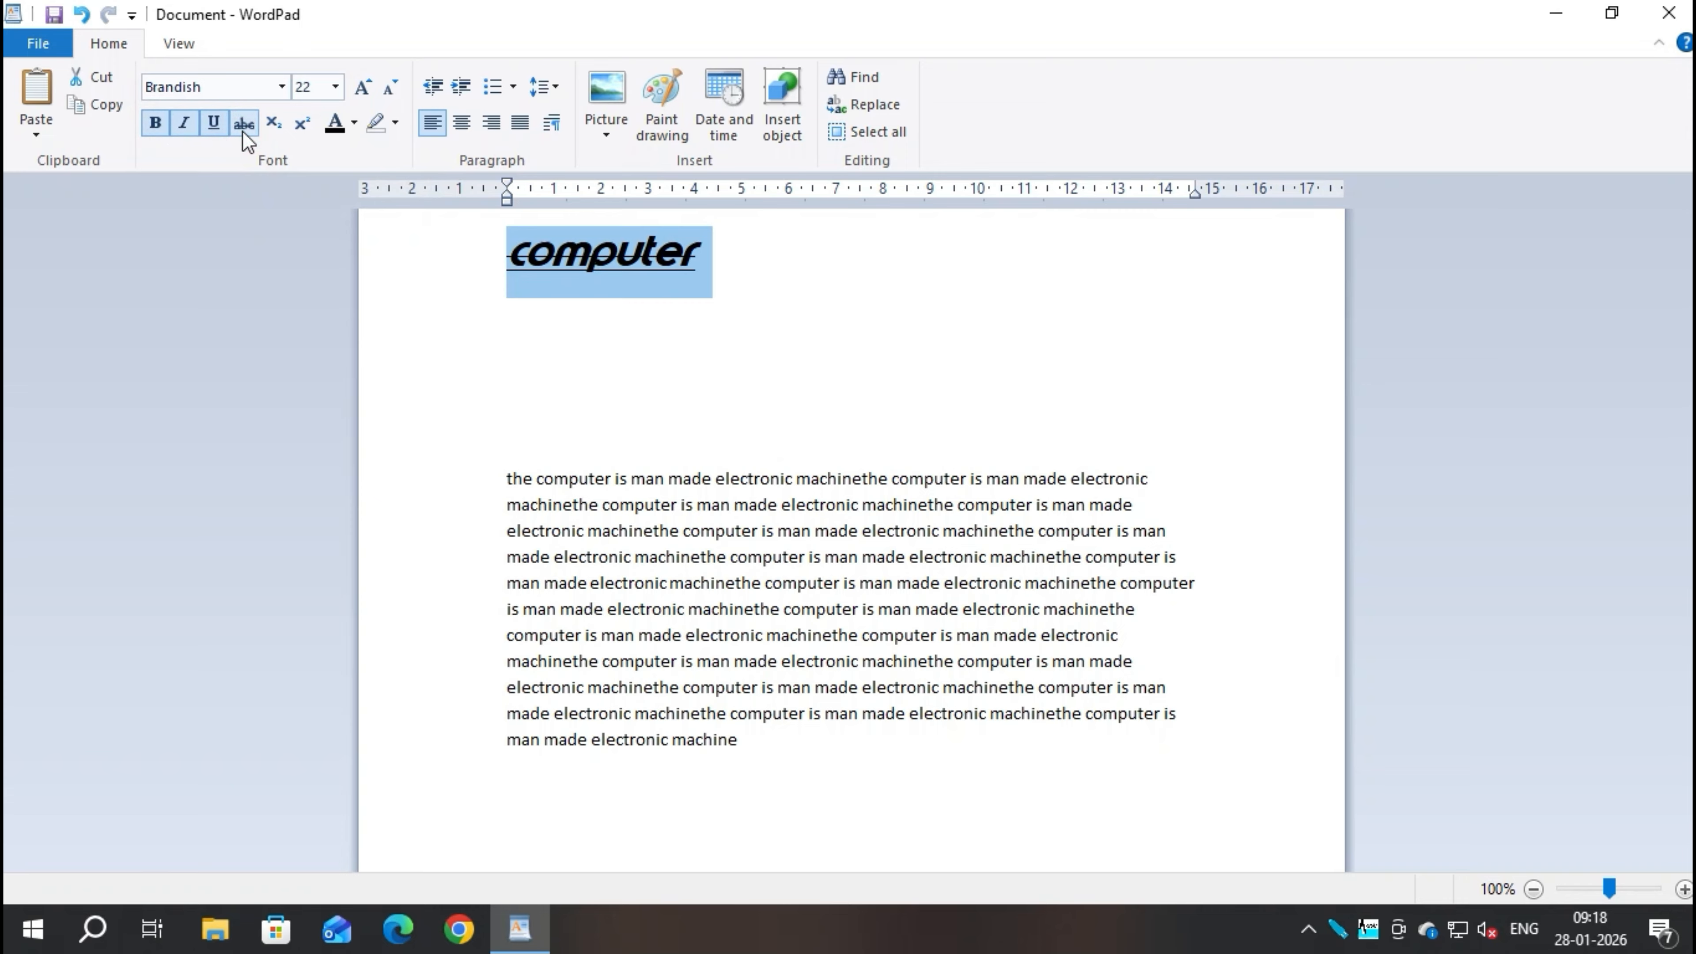
Remove the strikethrough, underline, italic and bold formatting from the heading "computer"
{"action": "left_click", "coordinate": [244, 126]}
{"action": "left_click", "coordinate": [213, 125]}
{"action": "left_click", "coordinate": [184, 125]}
{"action": "left_click", "coordinate": [162, 121]}
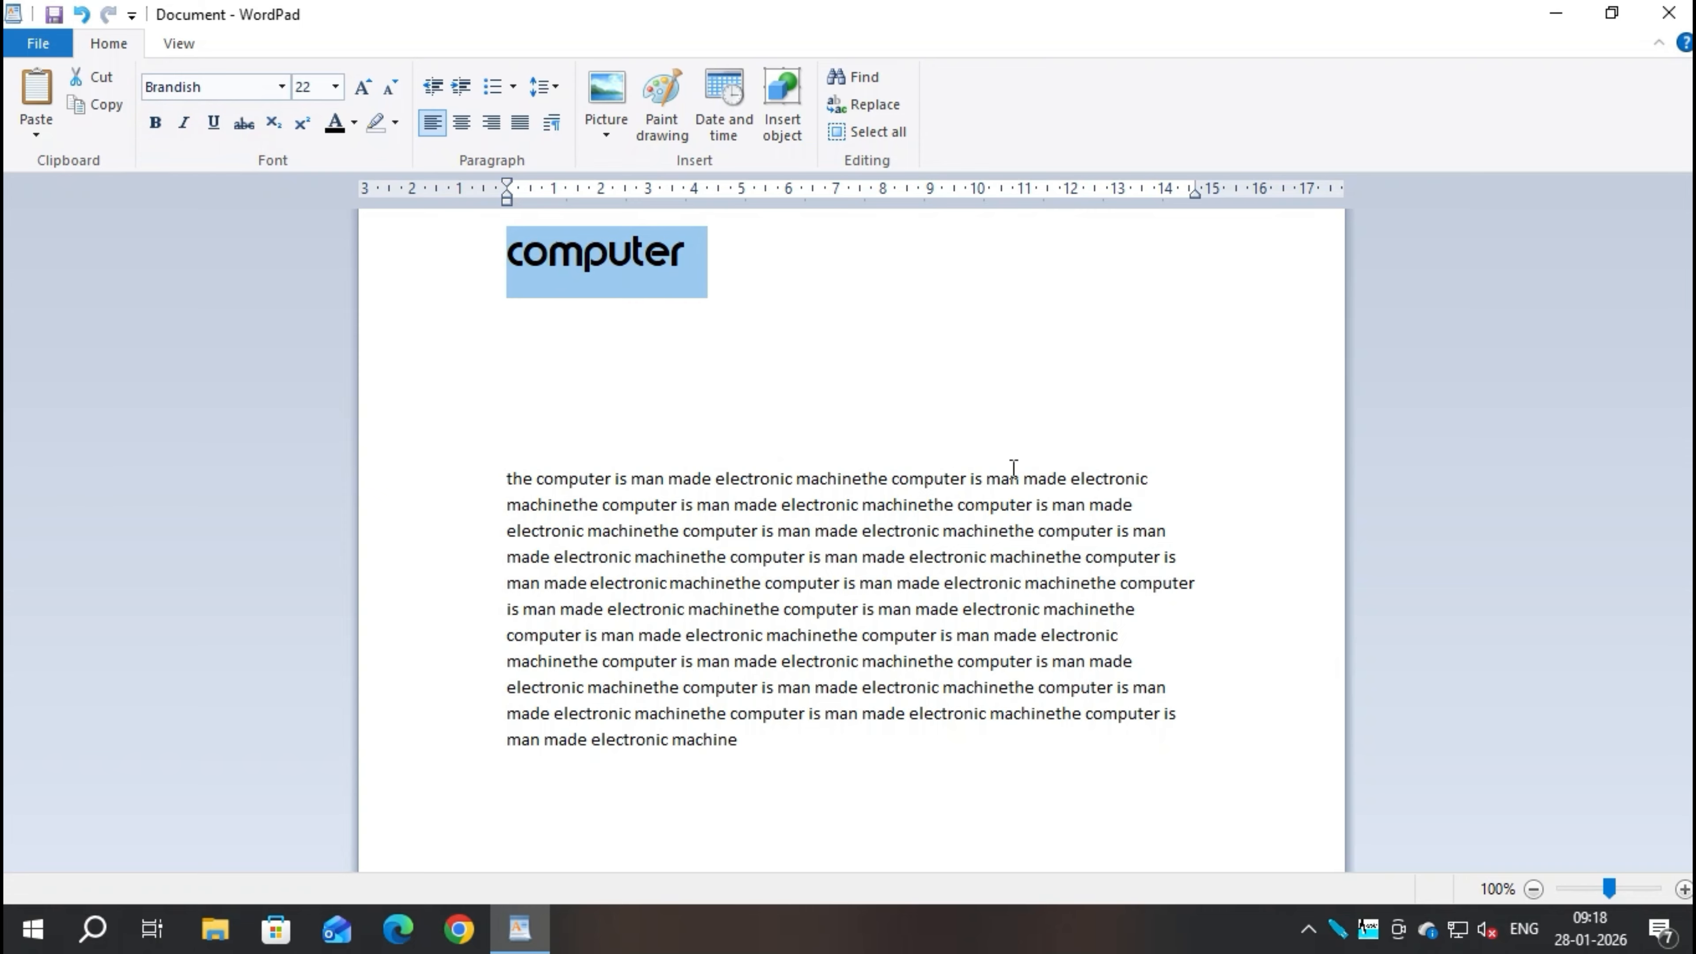
Make the paragraph's opening words "the computer is man made electronic" bold, italic and underlined
{"action": "left_click", "coordinate": [859, 556]}
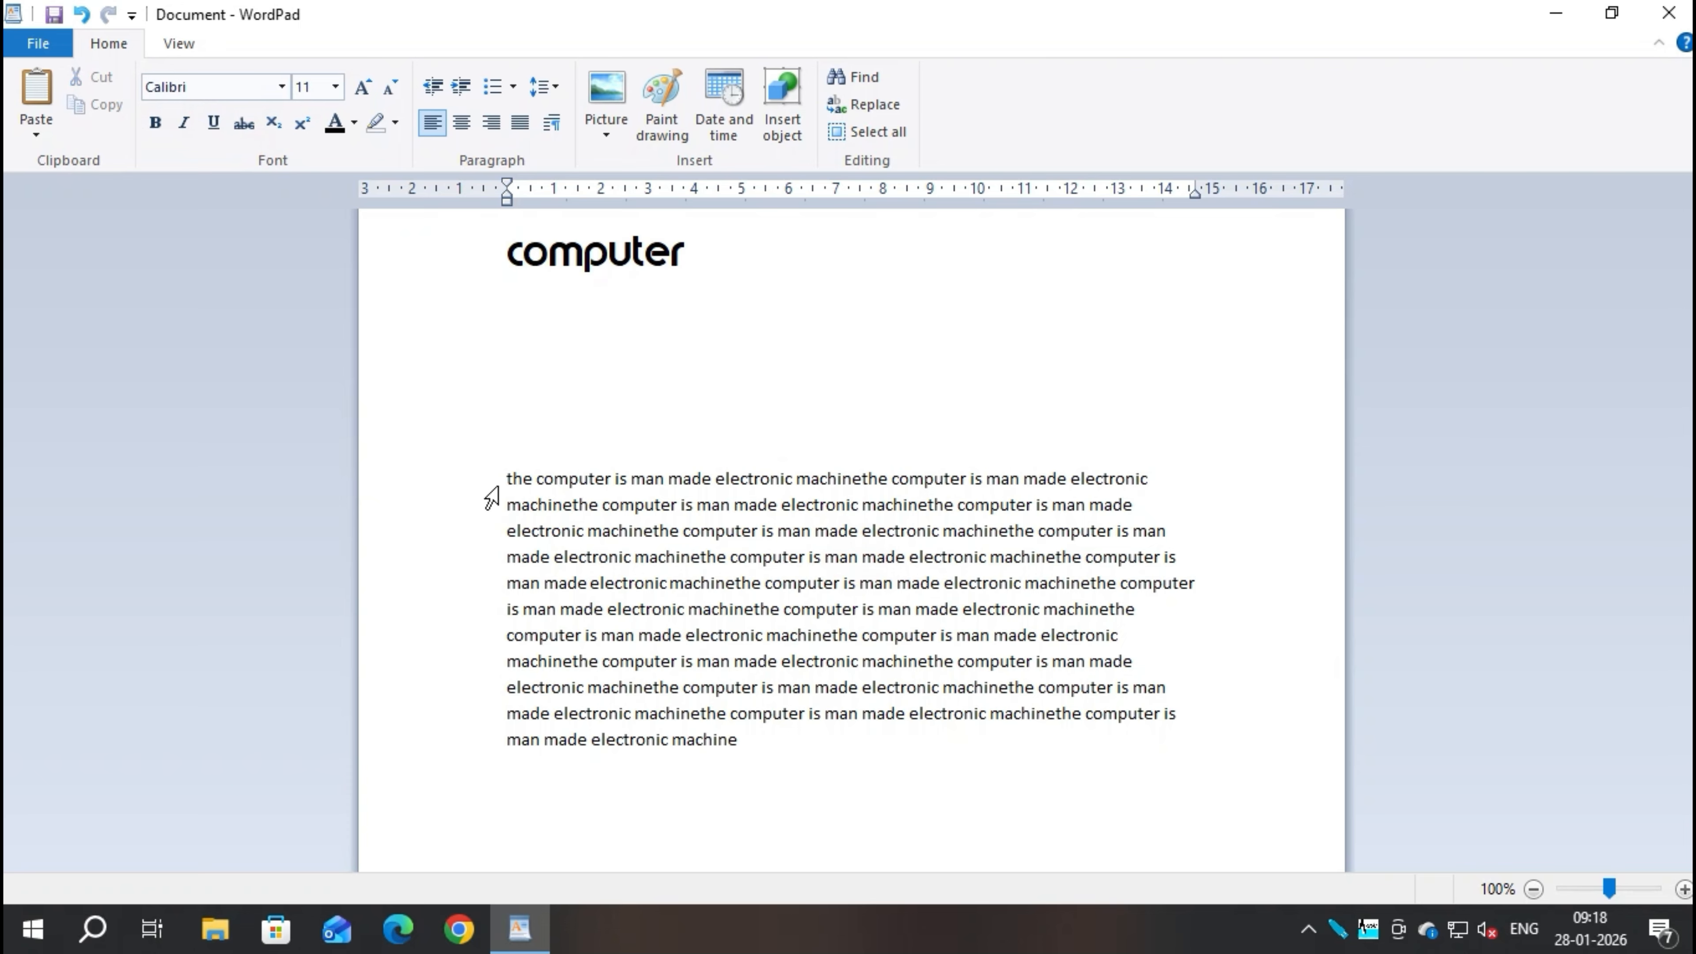
{"action": "left_click_drag", "start_coordinate": [513, 477], "coordinate": [795, 478]}
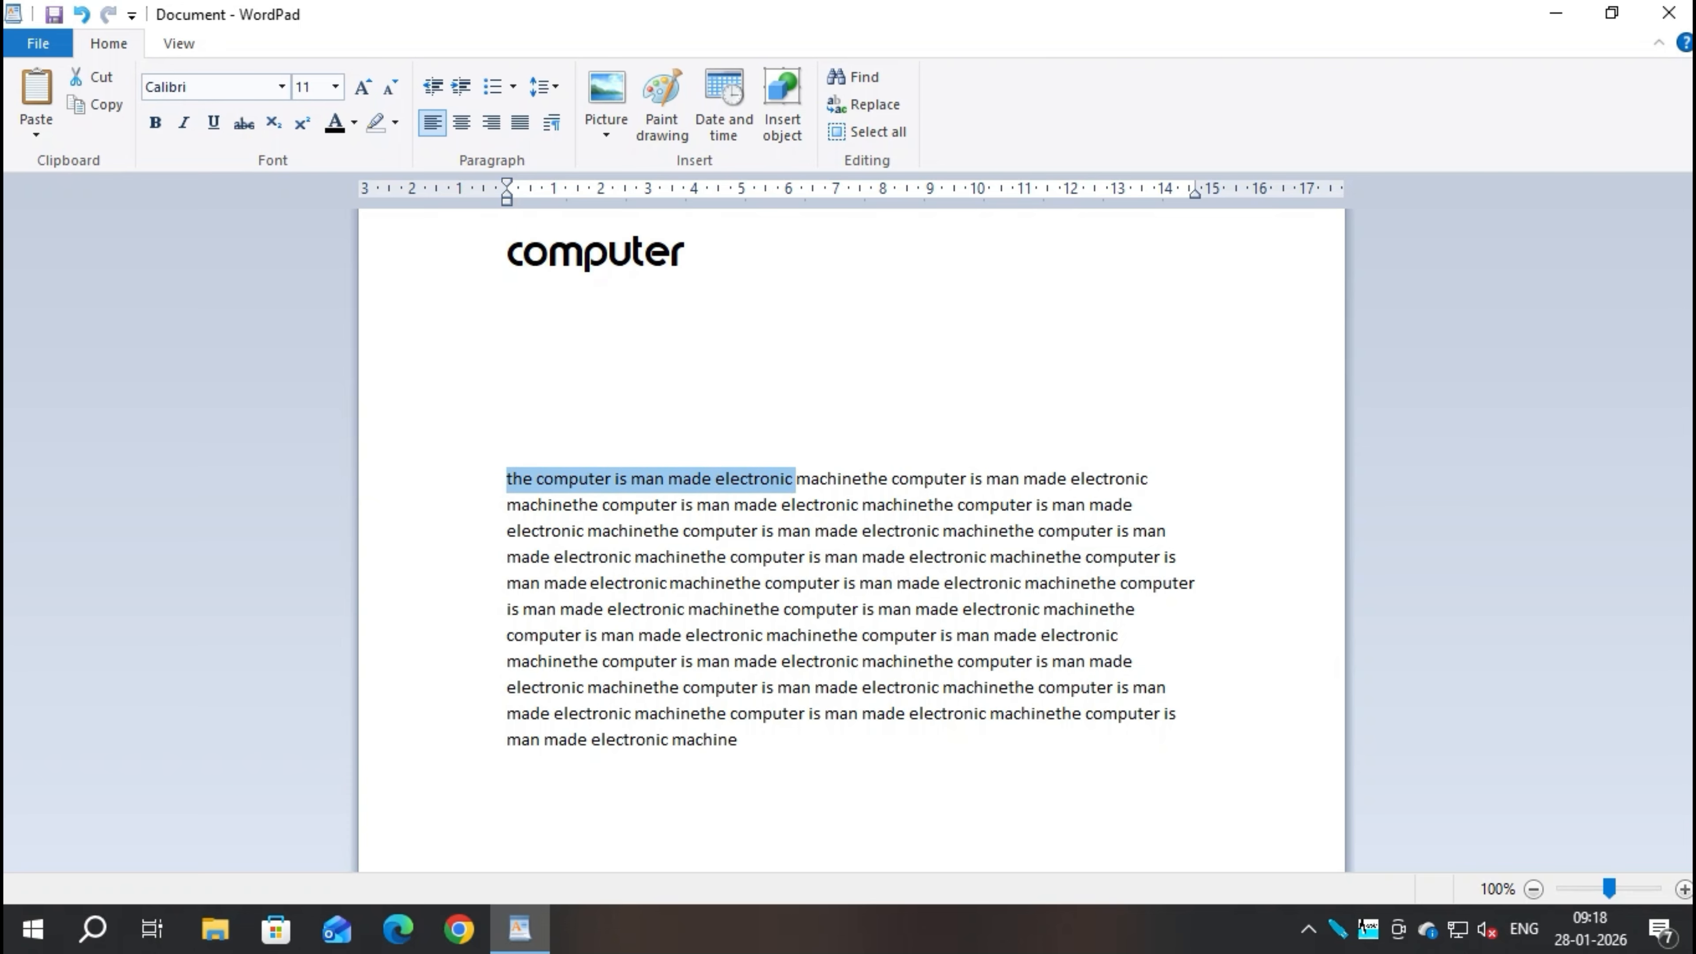
{"action": "key", "text": "ctrl+b"}
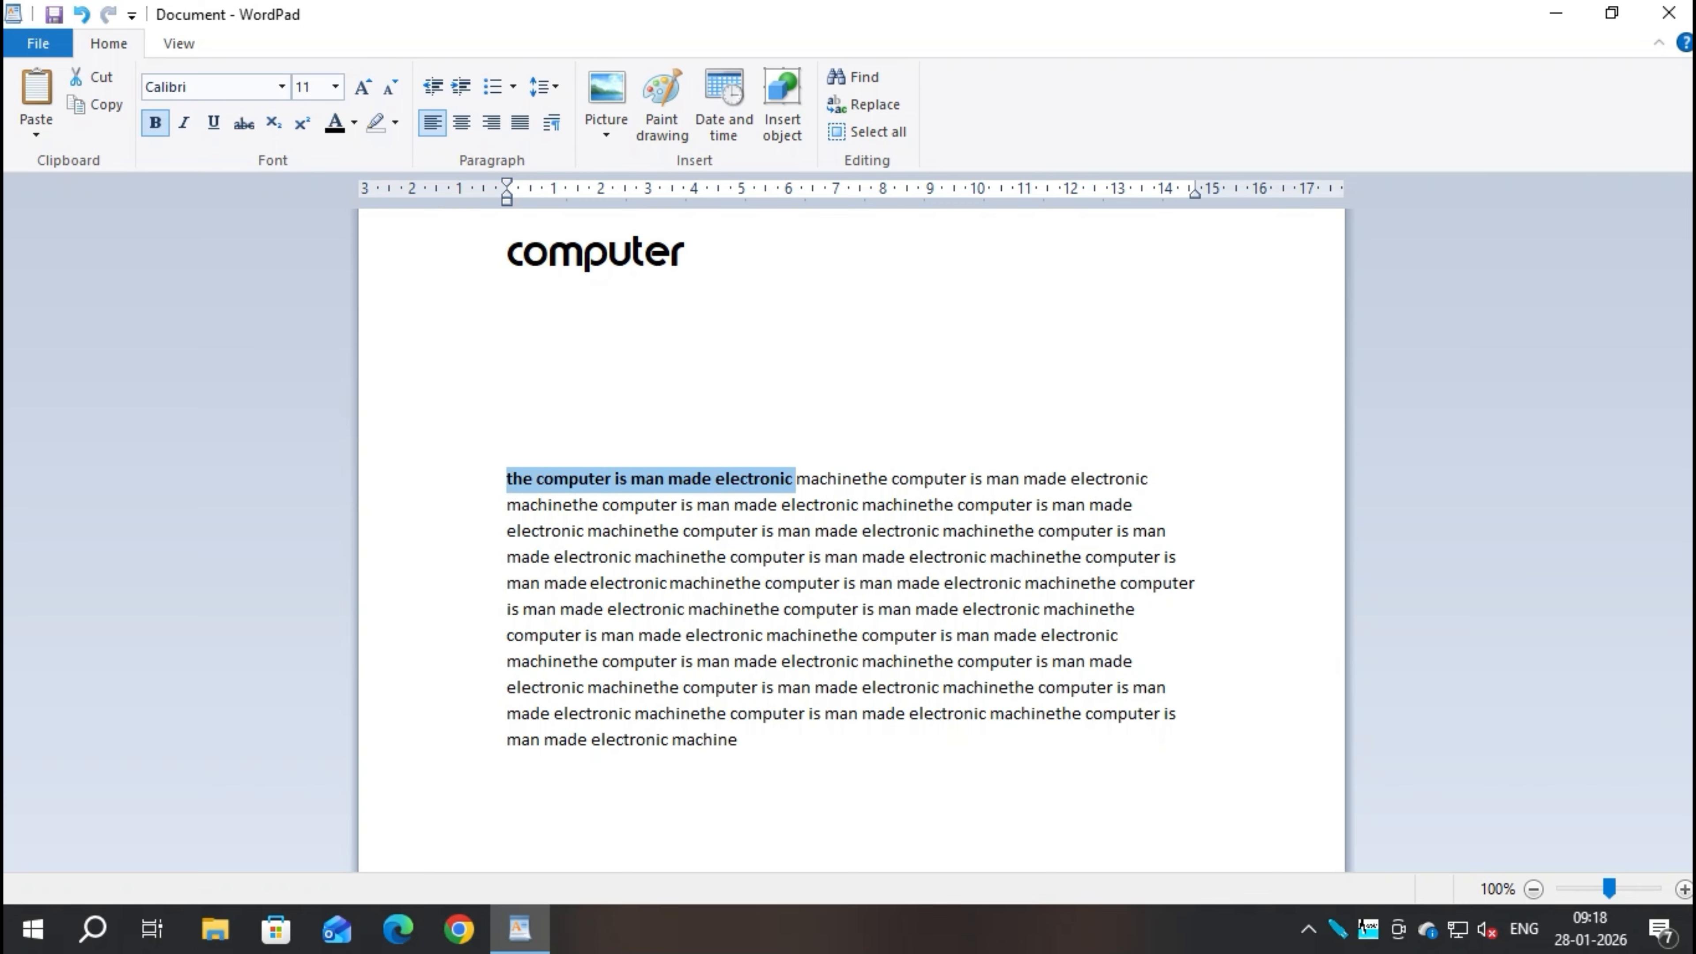
{"action": "key", "text": "ctrl+i"}
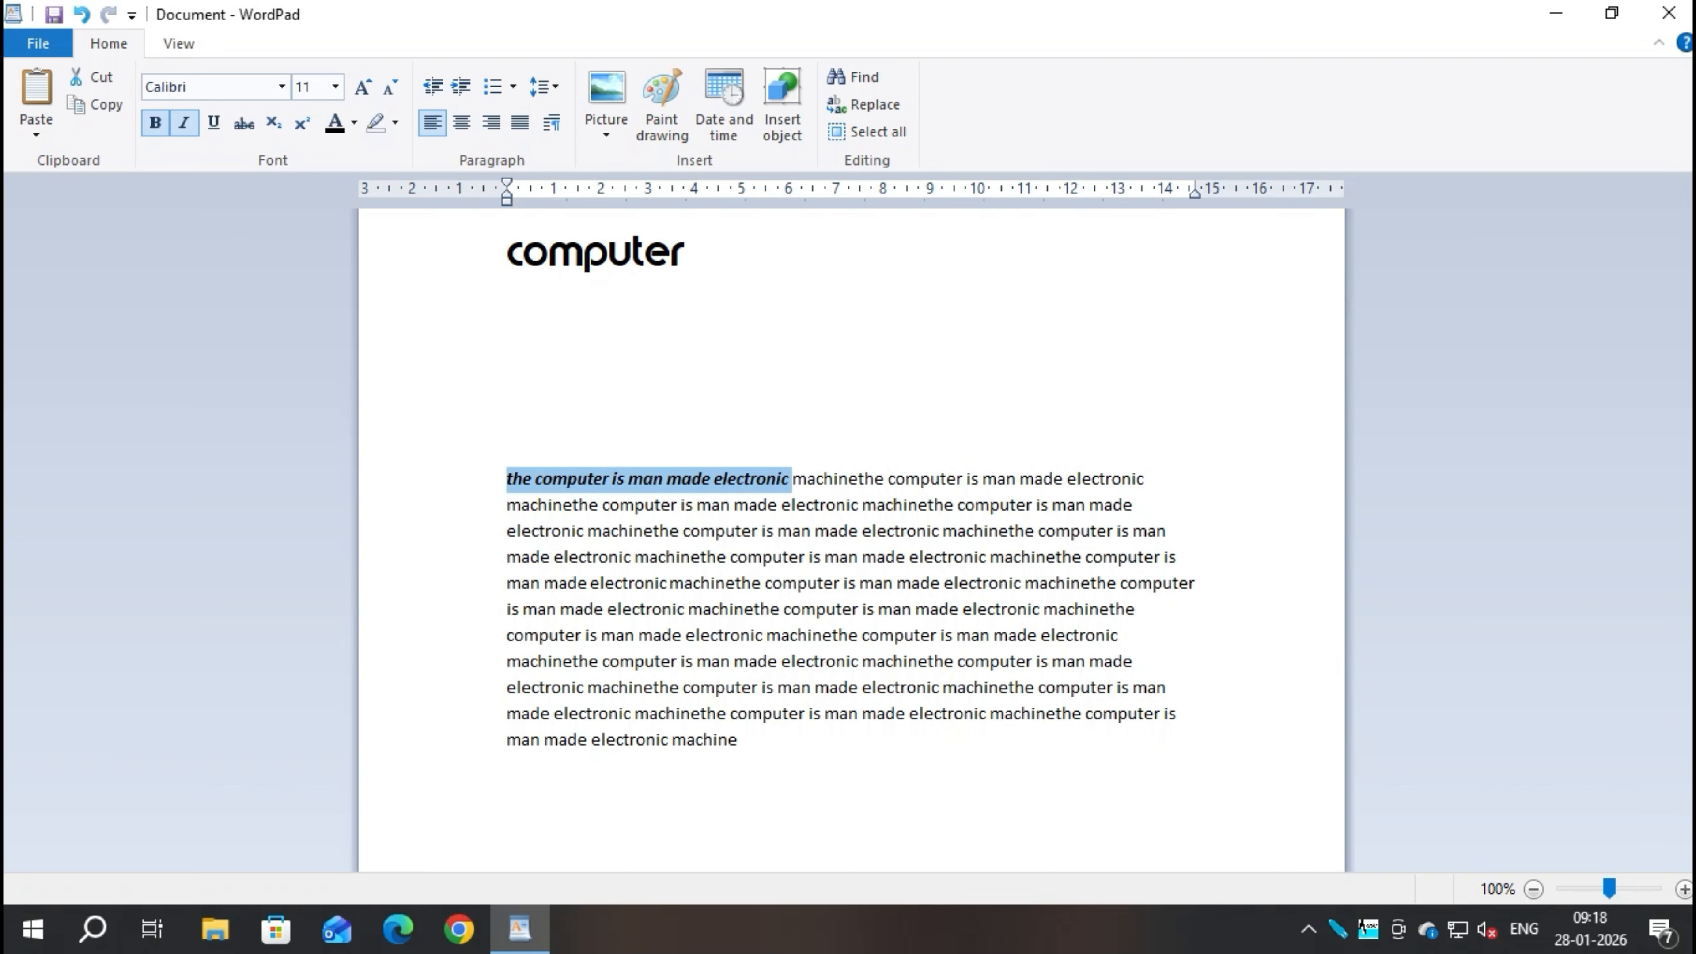
{"action": "key", "text": "ctrl+u"}
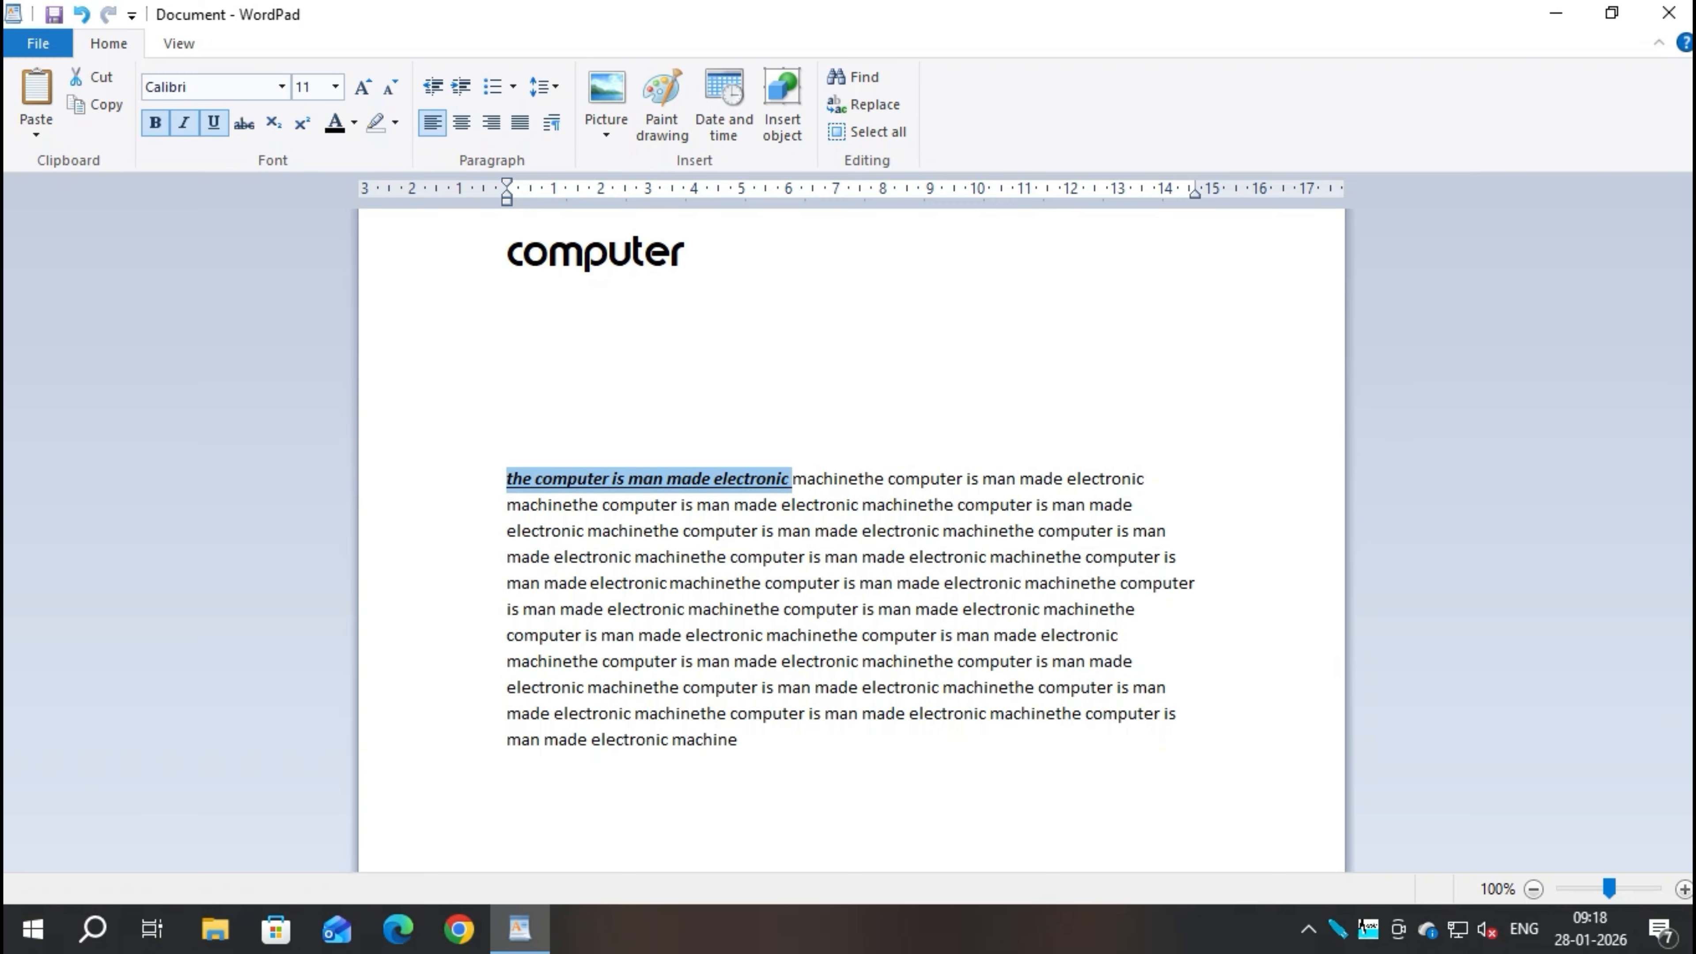
Remove the bold, underline and italic formatting from the paragraph's opening words
{"action": "key", "text": "ctrl+b"}
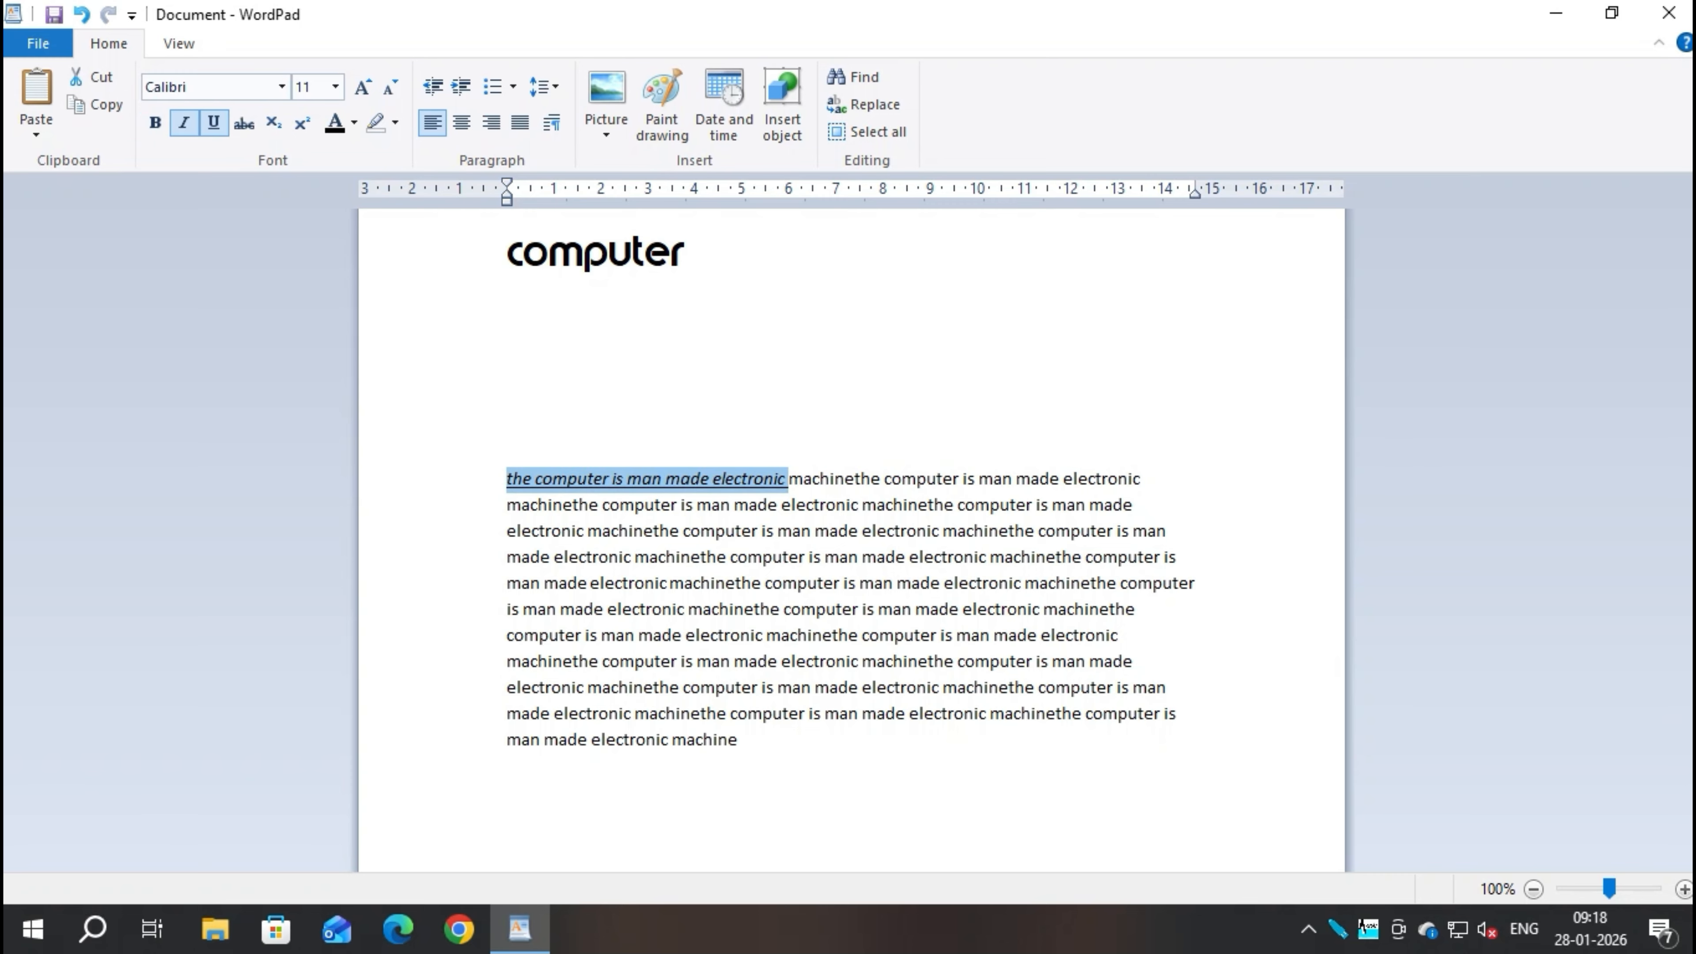
{"action": "key", "text": "ctrl+u"}
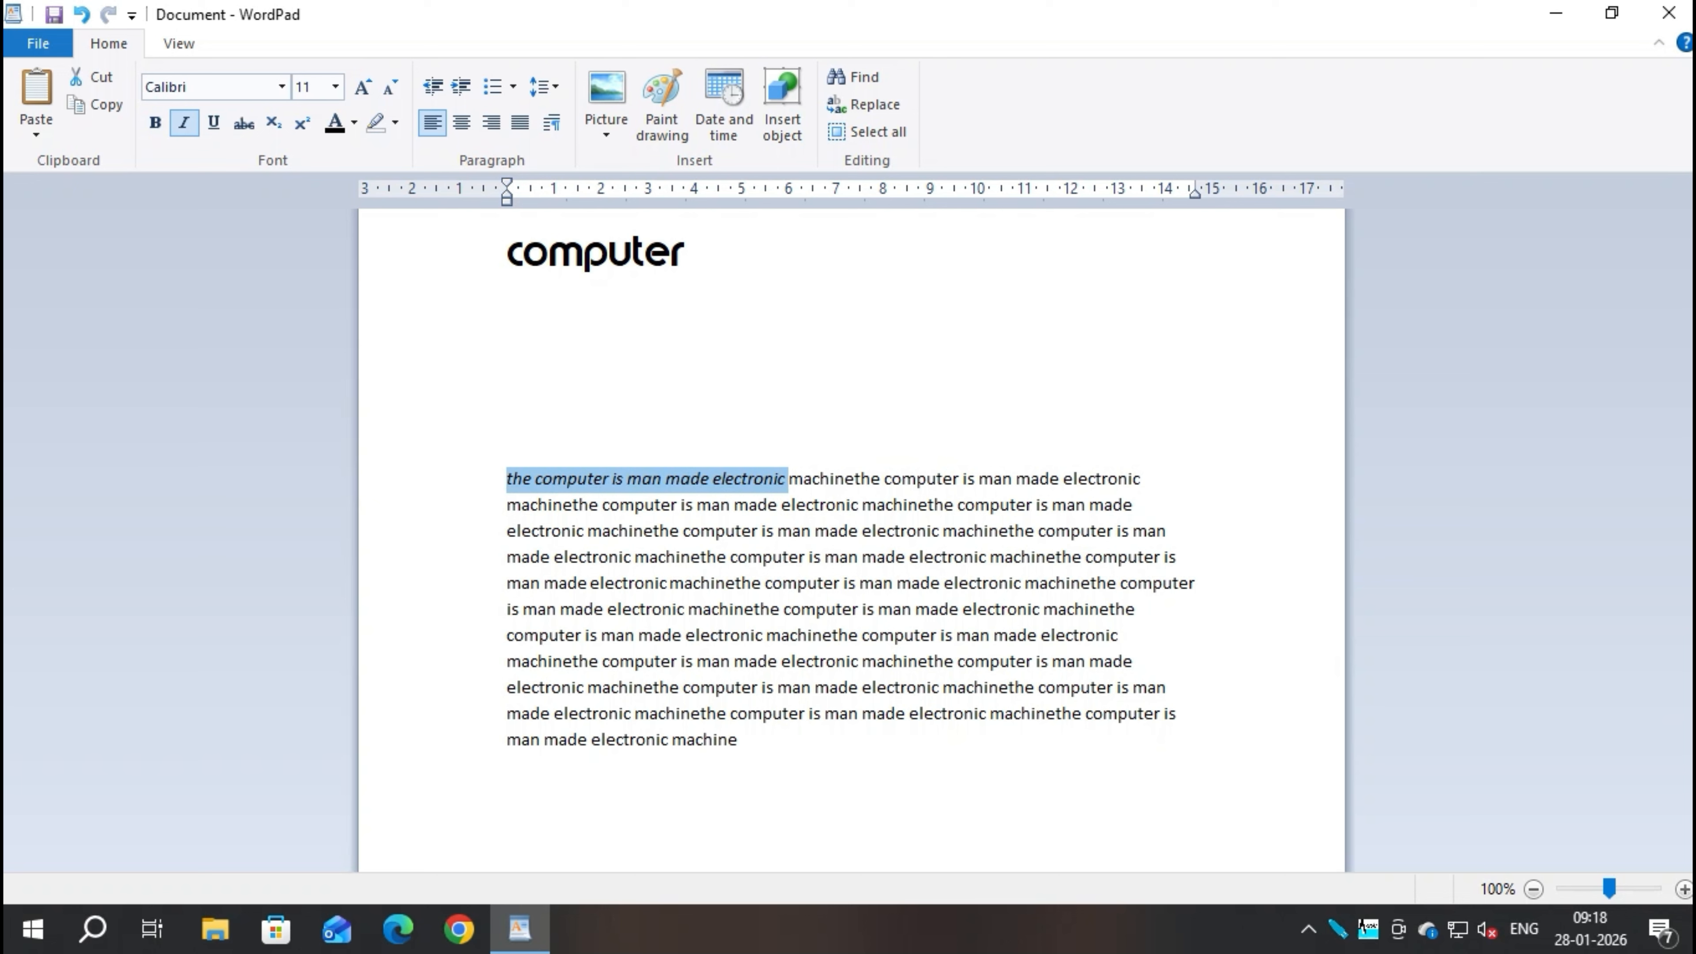
{"action": "key", "text": "ctrl+i"}
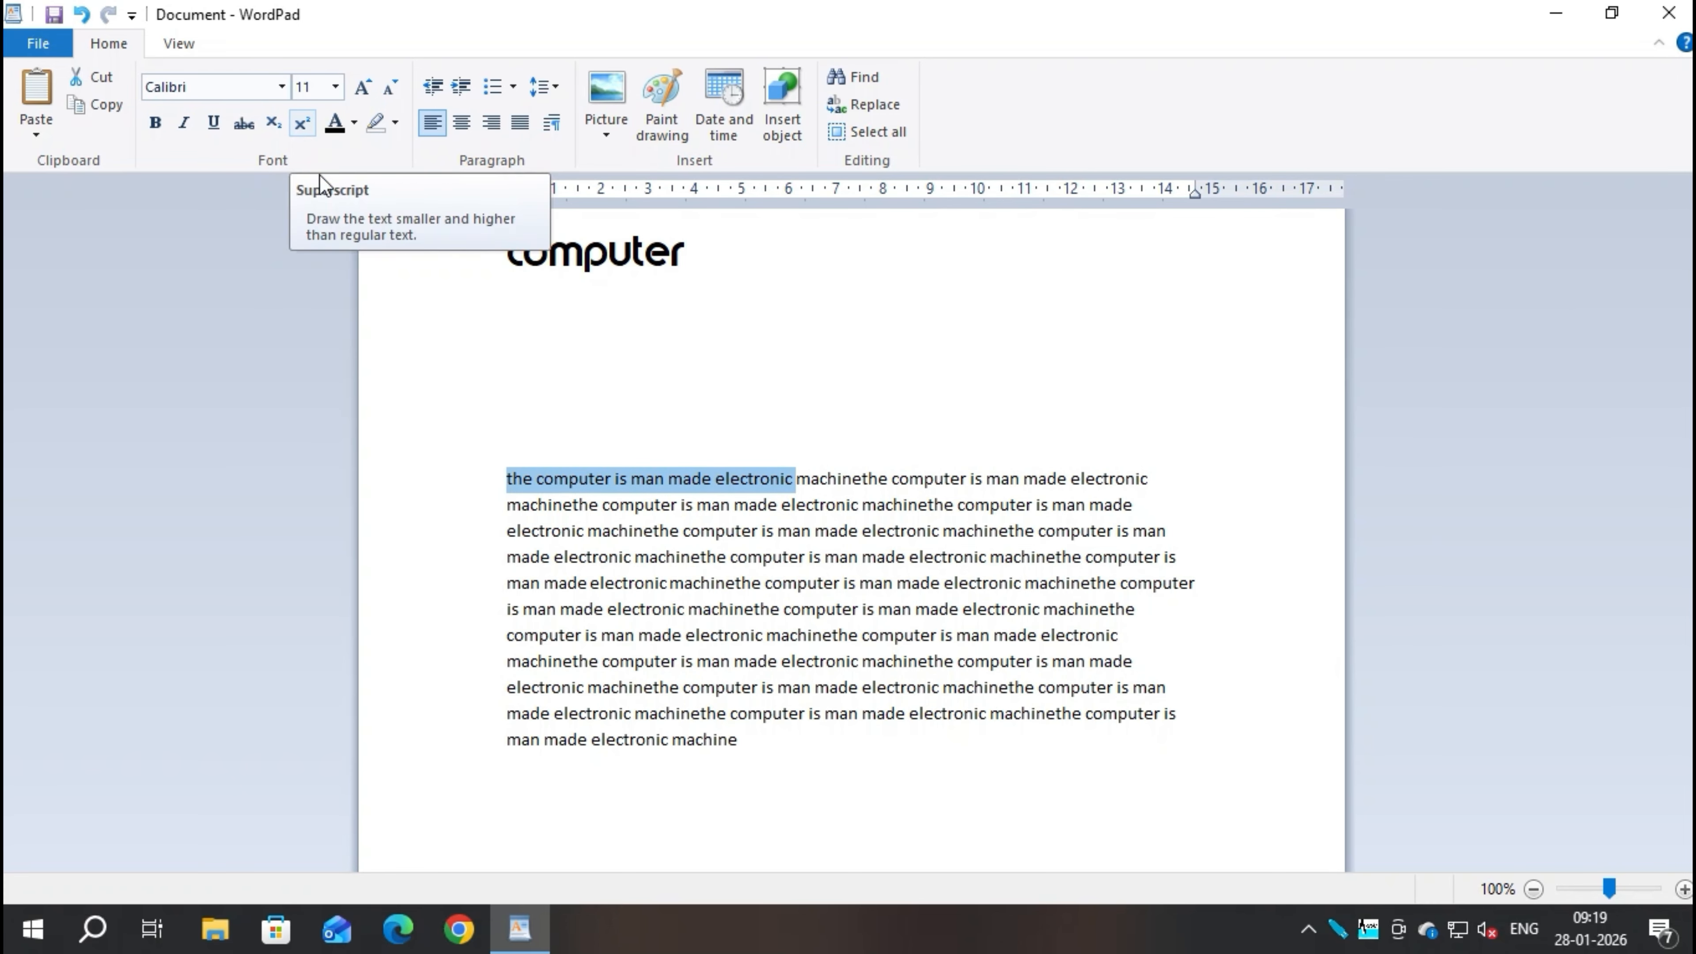
Add the formula H2O on a new line below the paragraph, with the 2 as subscript
{"action": "left_click", "coordinate": [765, 746]}
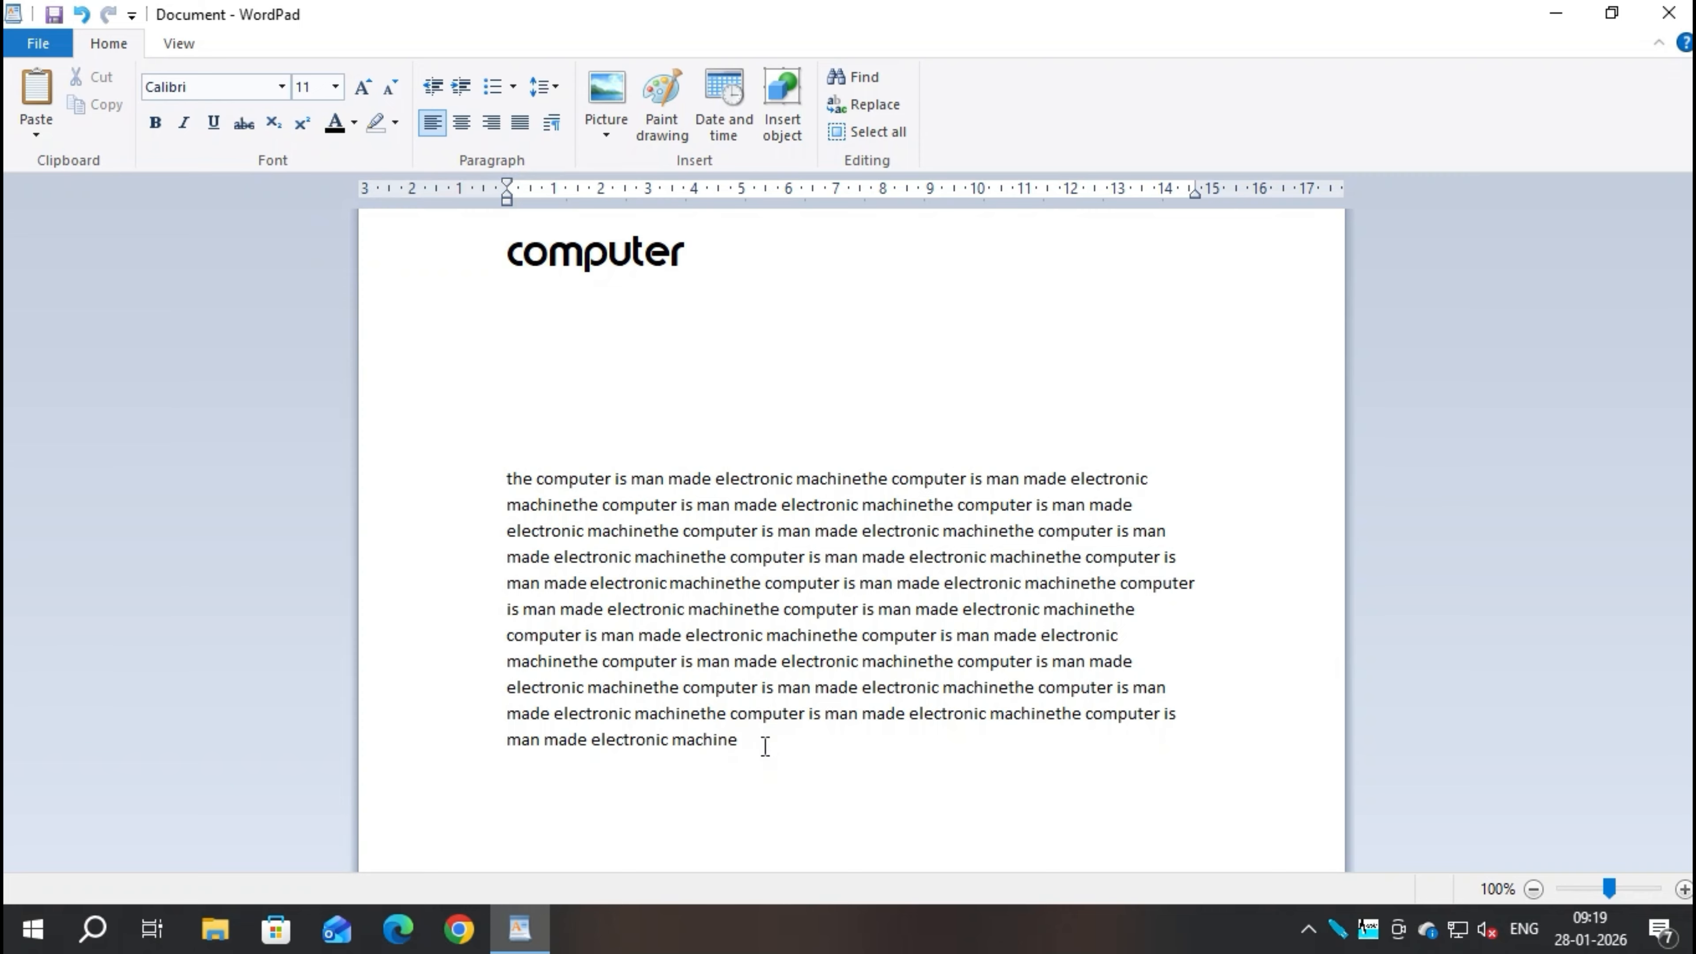
{"action": "key", "text": "Return"}
{"action": "type", "text": "H"}
{"action": "key", "text": "Caps_Lock"}
{"action": "type", "text": "2O"}
{"action": "key", "text": "shift+Left"}
{"action": "left_click", "coordinate": [273, 127]}
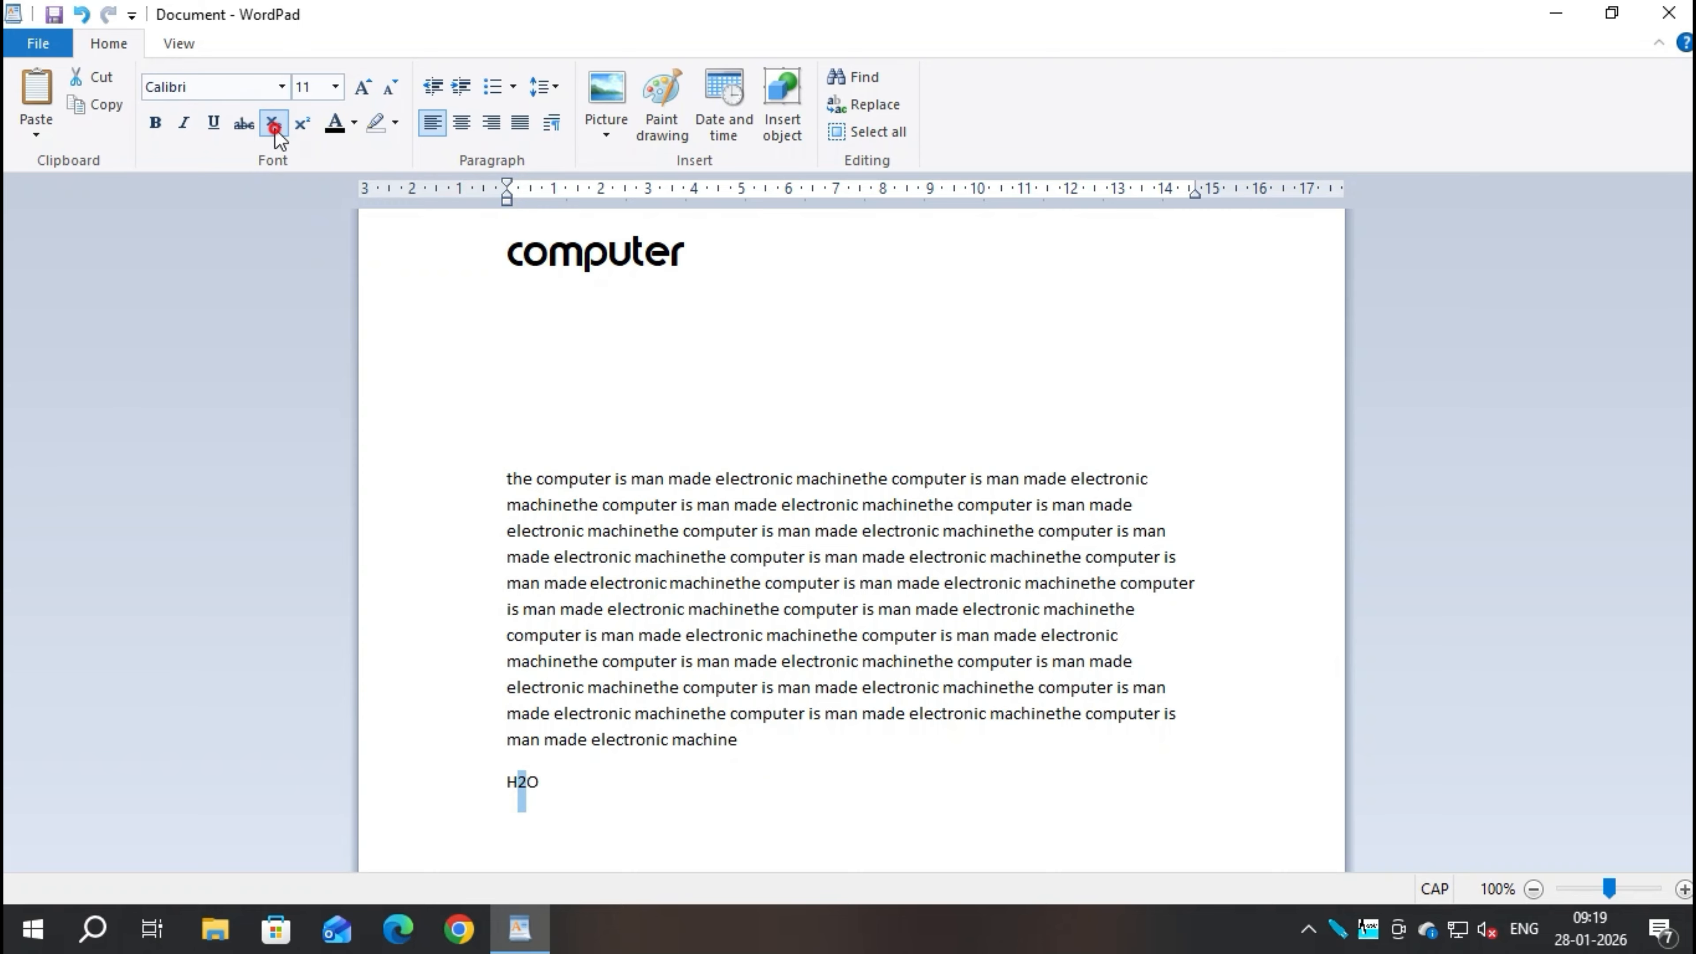
{"action": "left_click", "coordinate": [544, 784]}
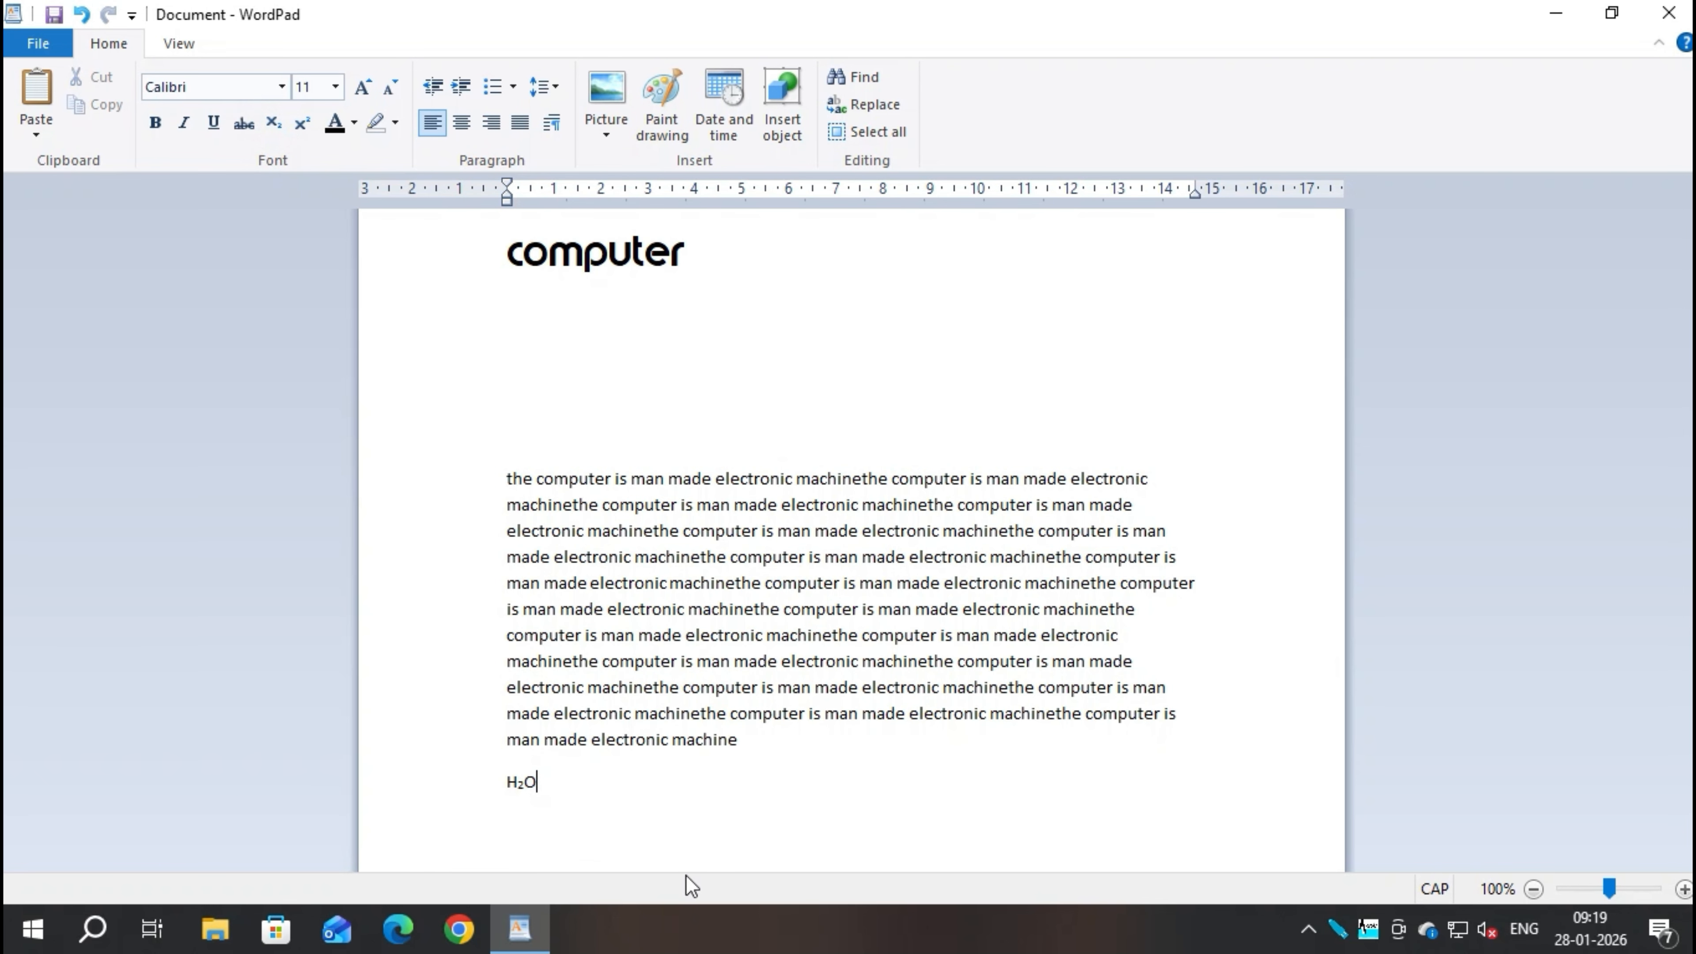
Write the formula C6H12C6 on a new line below H2O, with all its numbers as subscript
{"action": "scroll", "coordinate": [674, 807], "scroll_direction": "up", "scroll_amount": 1, "text": "ctrl"}
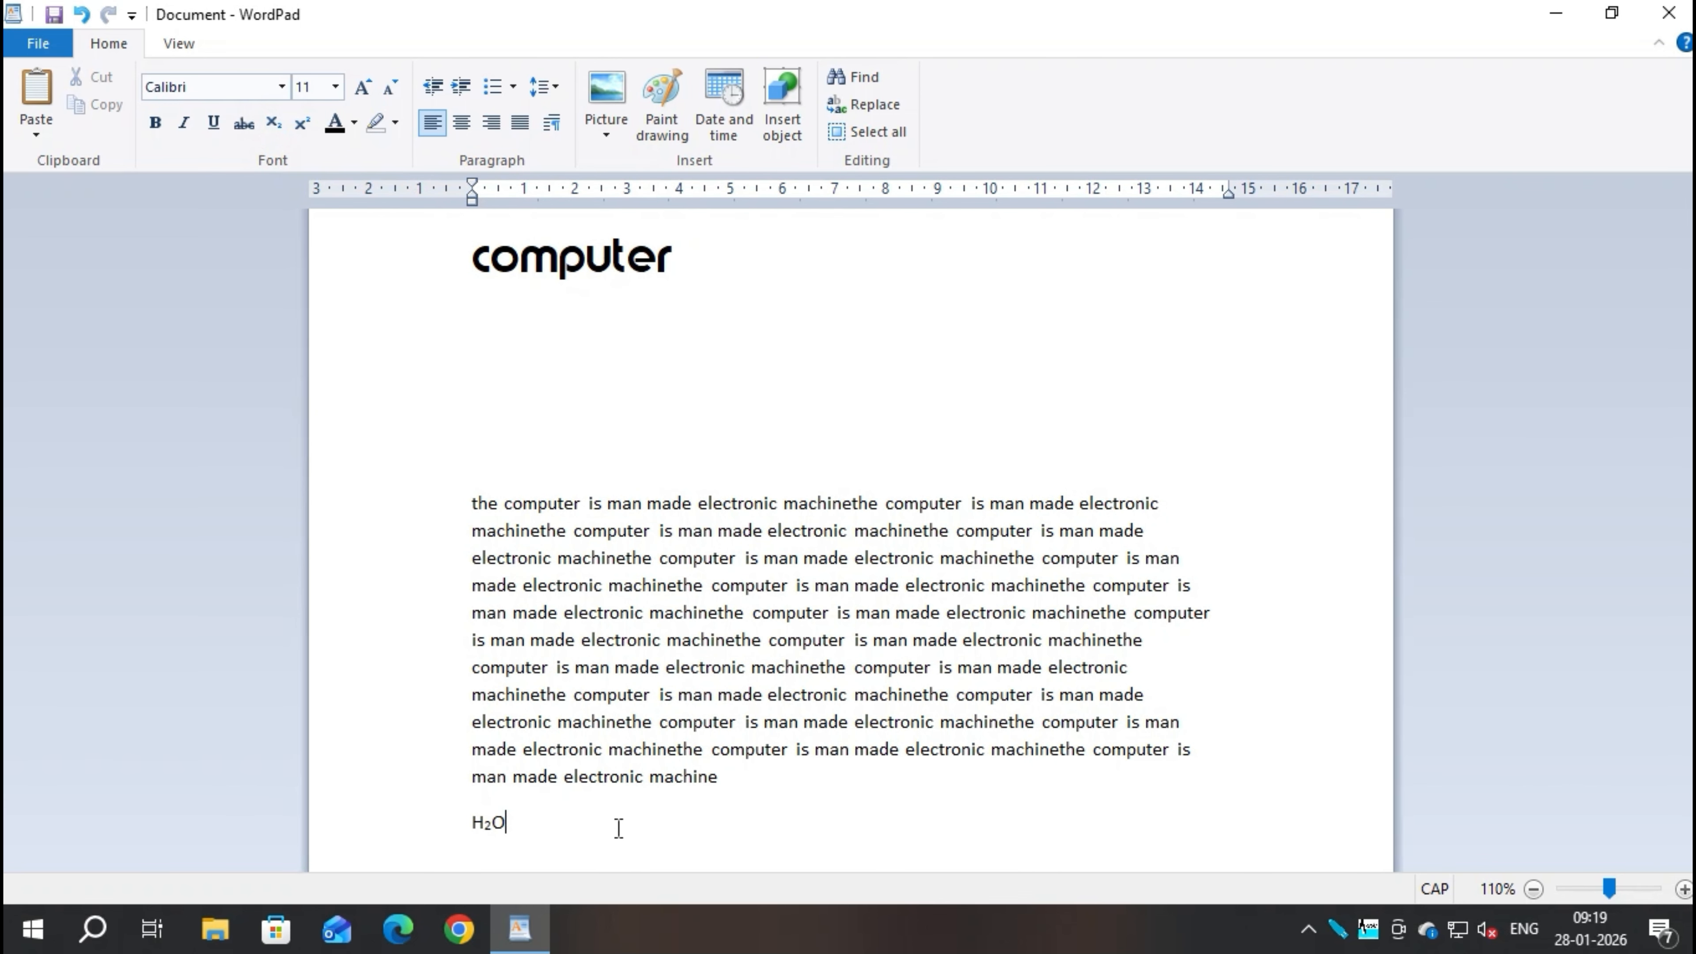
{"action": "key", "text": "Return"}
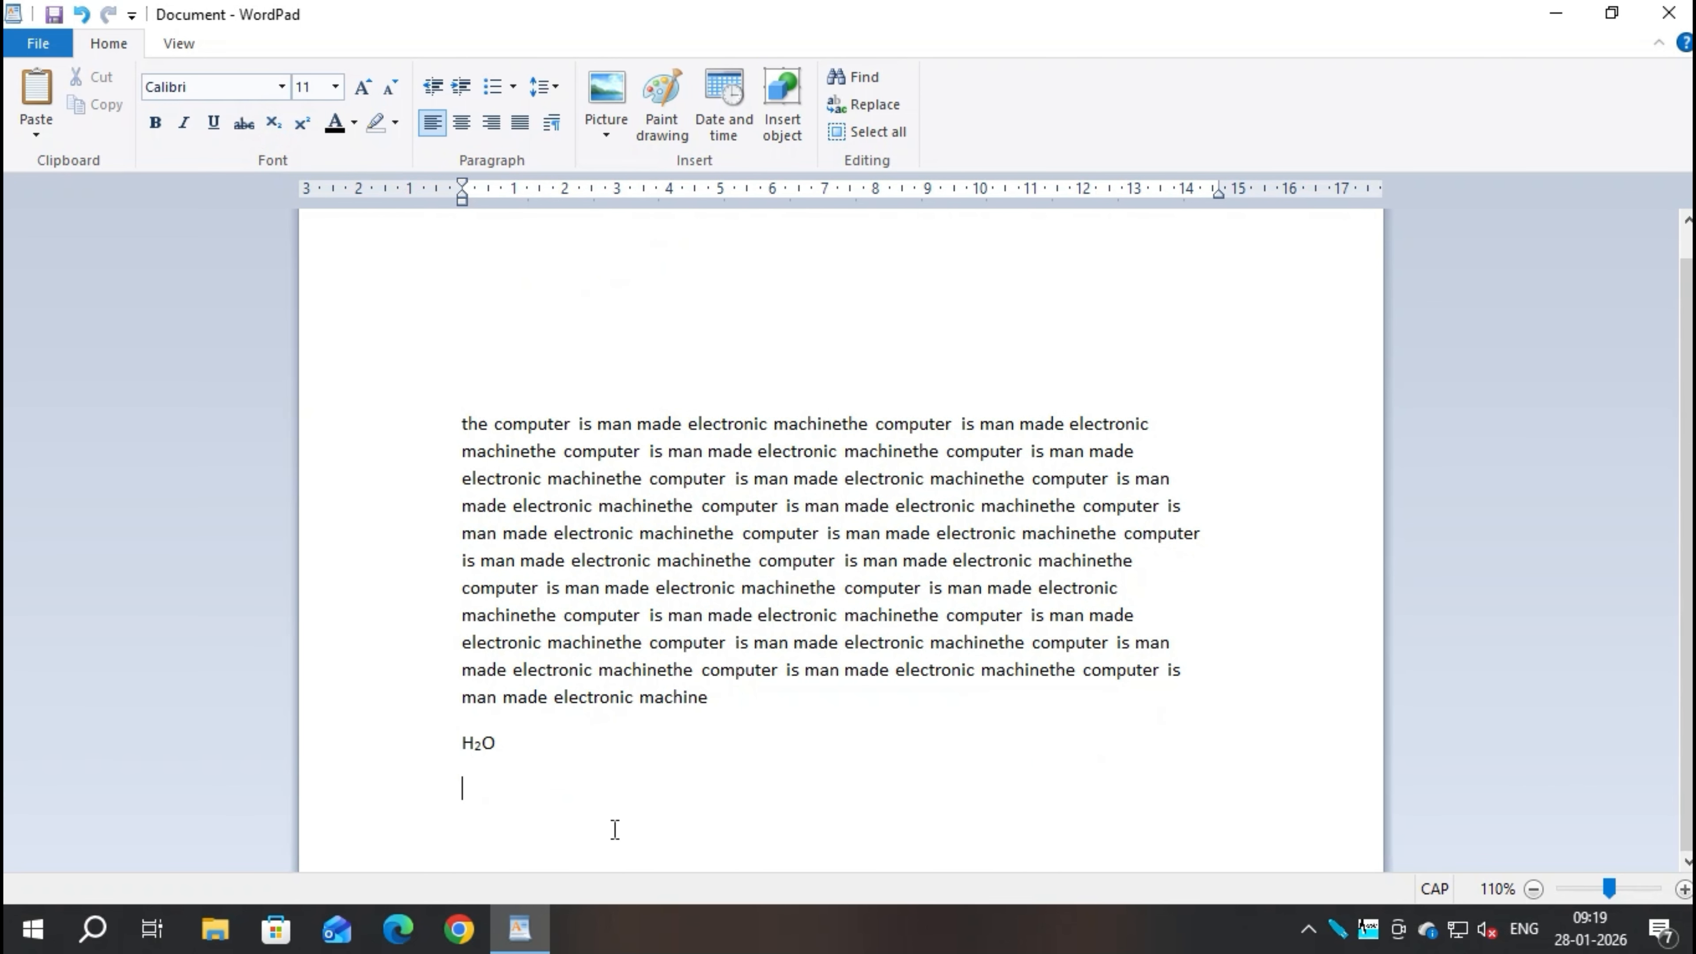
{"action": "type", "text": "C6"}
{"action": "key", "text": "BackSpace"}
{"action": "type", "text": "6"}
{"action": "left_click", "coordinate": [273, 123]}
{"action": "type", "text": "H"}
{"action": "left_click", "coordinate": [273, 124]}
{"action": "type", "text": "12"}
{"action": "left_click", "coordinate": [284, 125]}
{"action": "type", "text": "C"}
{"action": "left_click", "coordinate": [276, 125]}
{"action": "left_click", "coordinate": [274, 123]}
Write "(A+B)2" on a new line below the chemical formulas, with the 2 as superscript
{"action": "key", "text": "Return"}
{"action": "type", "text": "("}
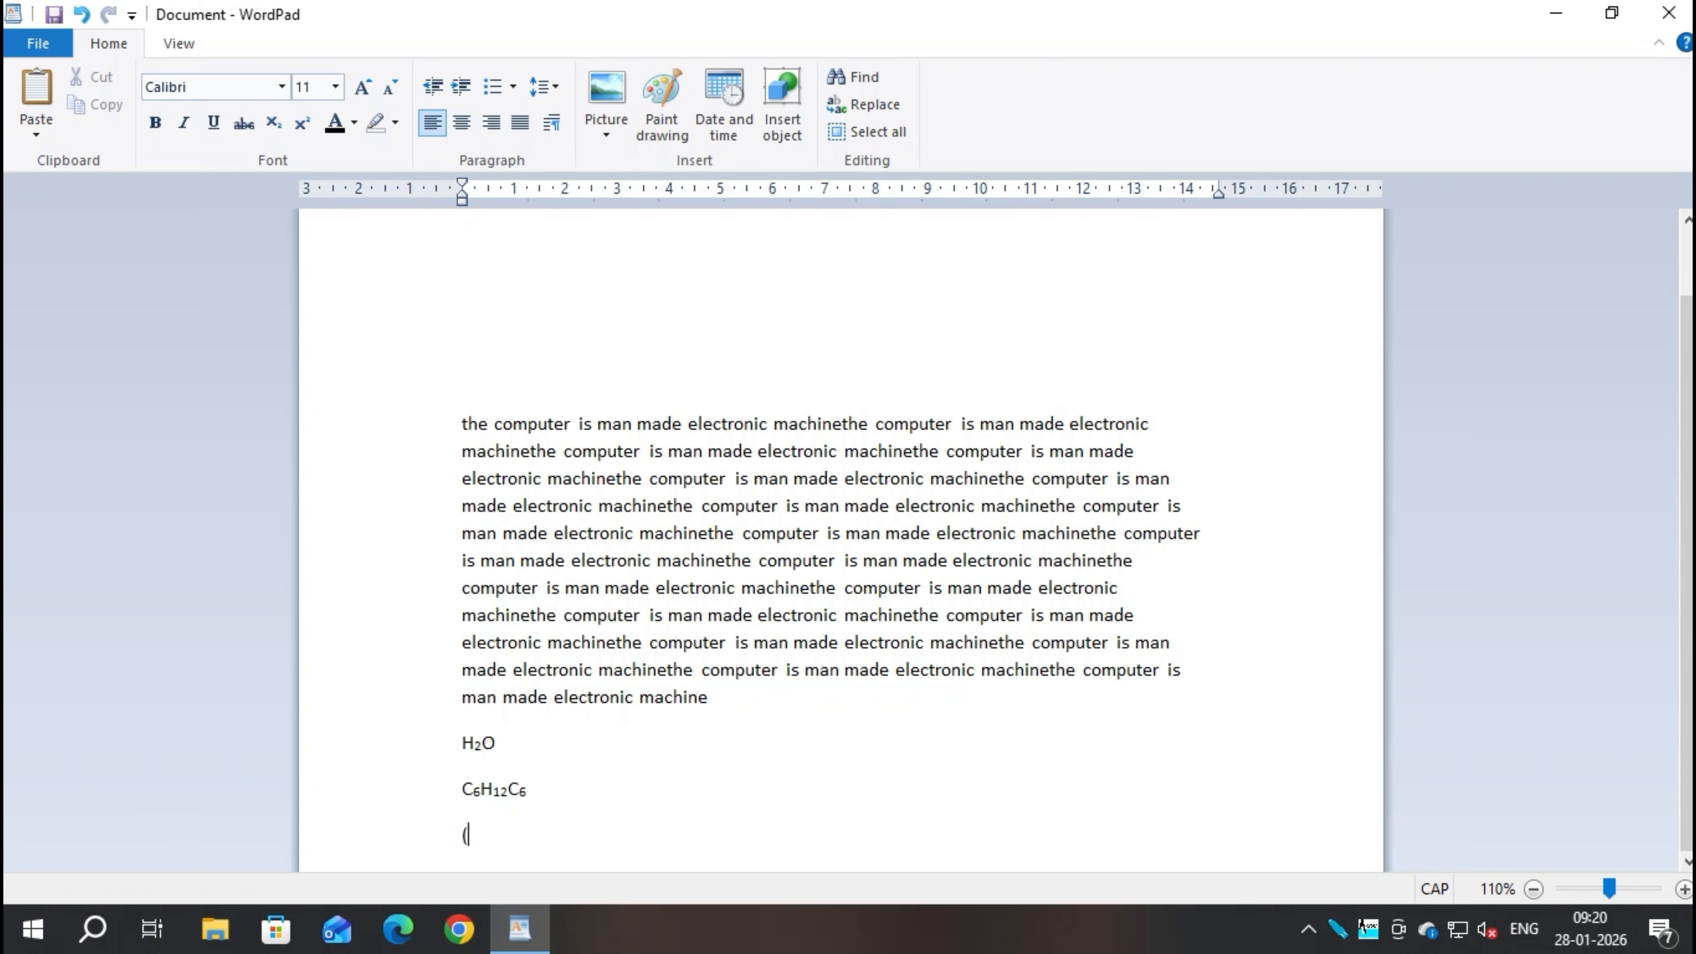
{"action": "type", "text": "A+B)"}
{"action": "left_click", "coordinate": [303, 123]}
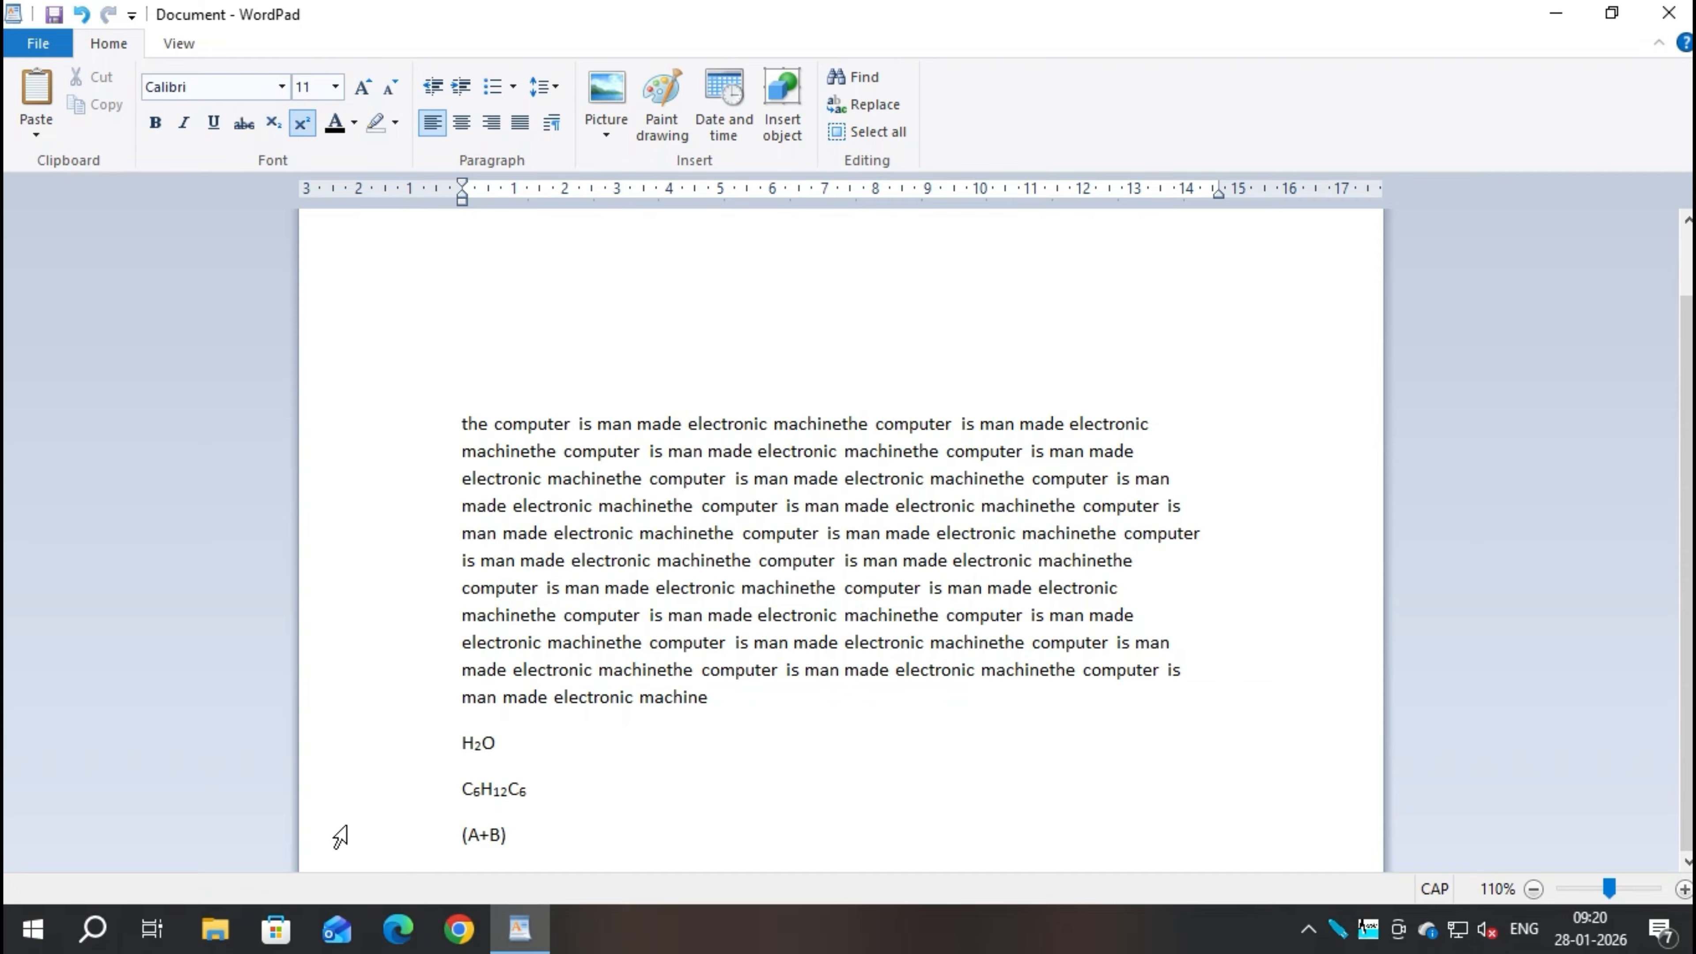
{"action": "type", "text": "2"}
{"action": "left_click", "coordinate": [304, 123]}
Complete the equation with "=A2+B2+2AB", setting the exponents of A and B as superscript
{"action": "type", "text": "=A"}
{"action": "left_click", "coordinate": [304, 122]}
{"action": "type", "text": "2"}
{"action": "left_click", "coordinate": [302, 123]}
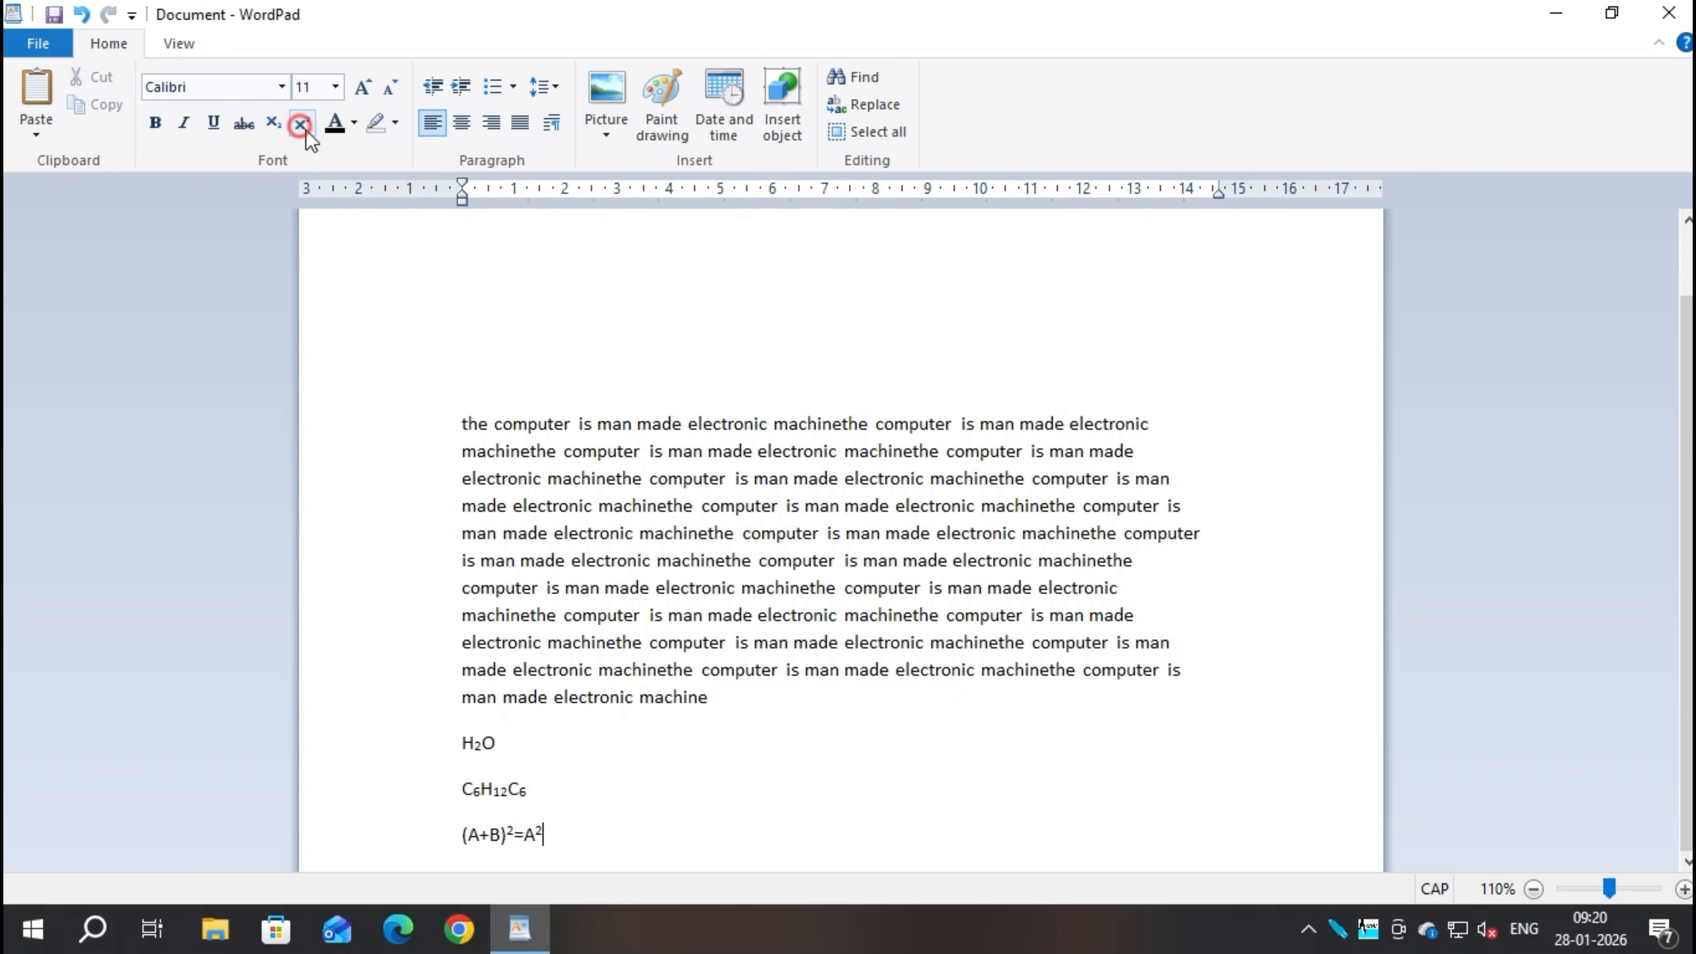
{"action": "type", "text": "+B"}
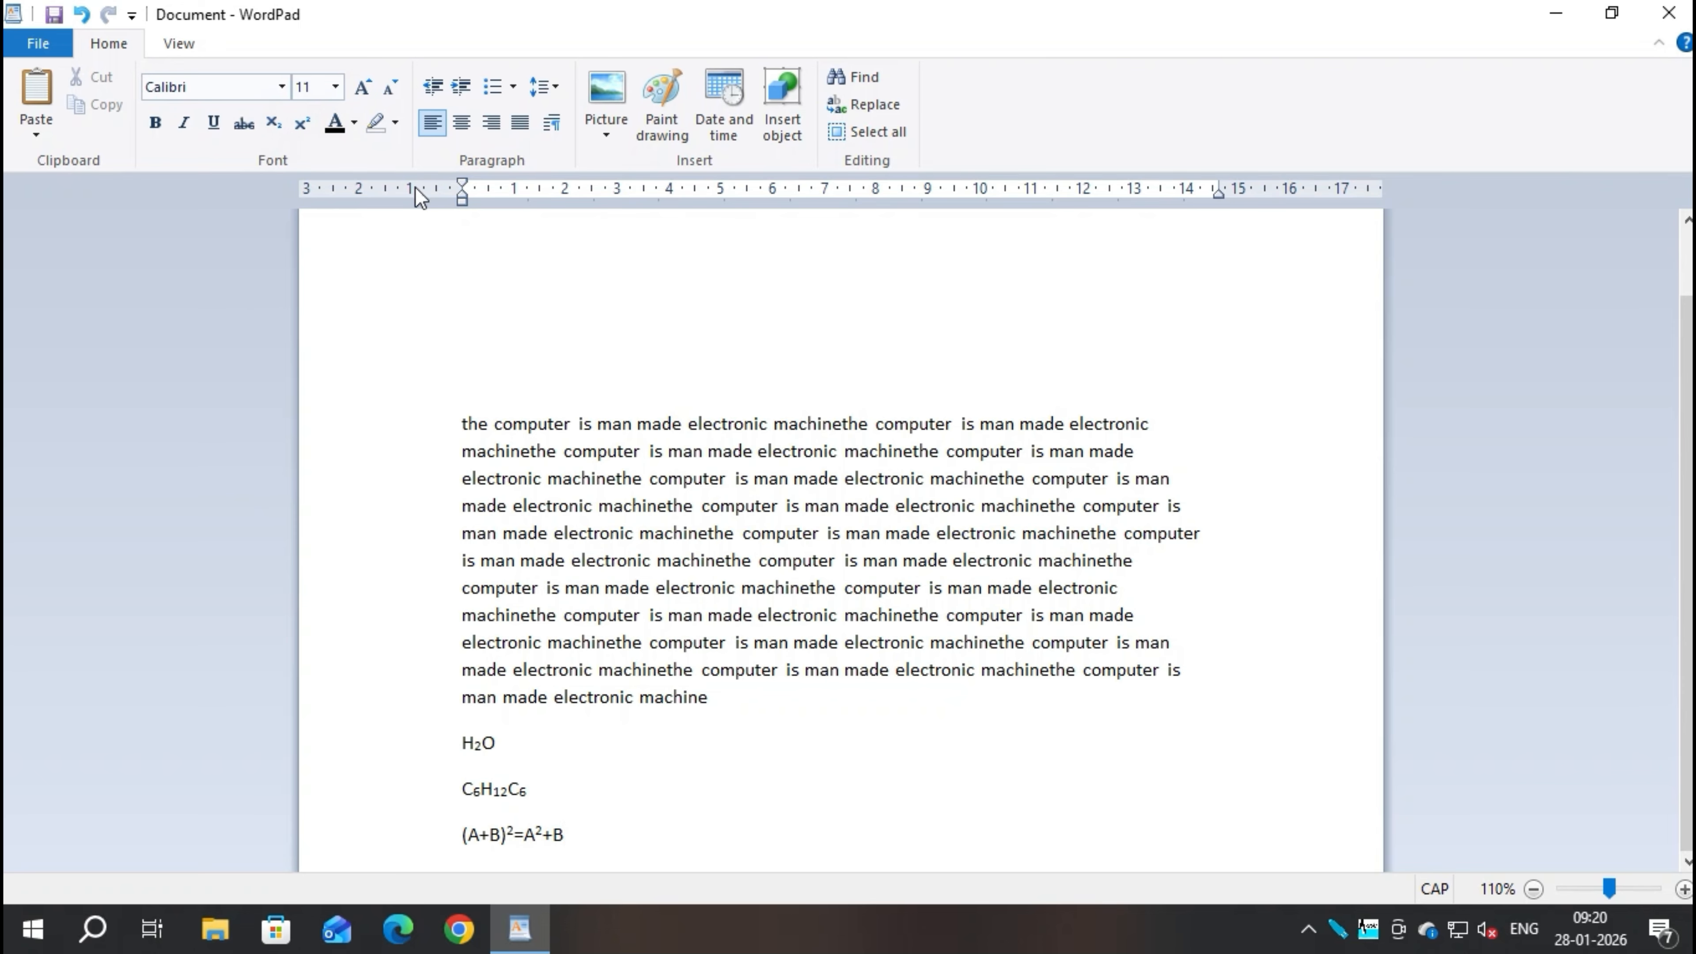
{"action": "left_click", "coordinate": [302, 125]}
{"action": "type", "text": "2"}
{"action": "left_click", "coordinate": [304, 124]}
{"action": "type", "text": "+2AB"}
Change the text colour of the heading "computer" to red
{"action": "scroll", "coordinate": [359, 227], "scroll_direction": "up", "scroll_amount": 1}
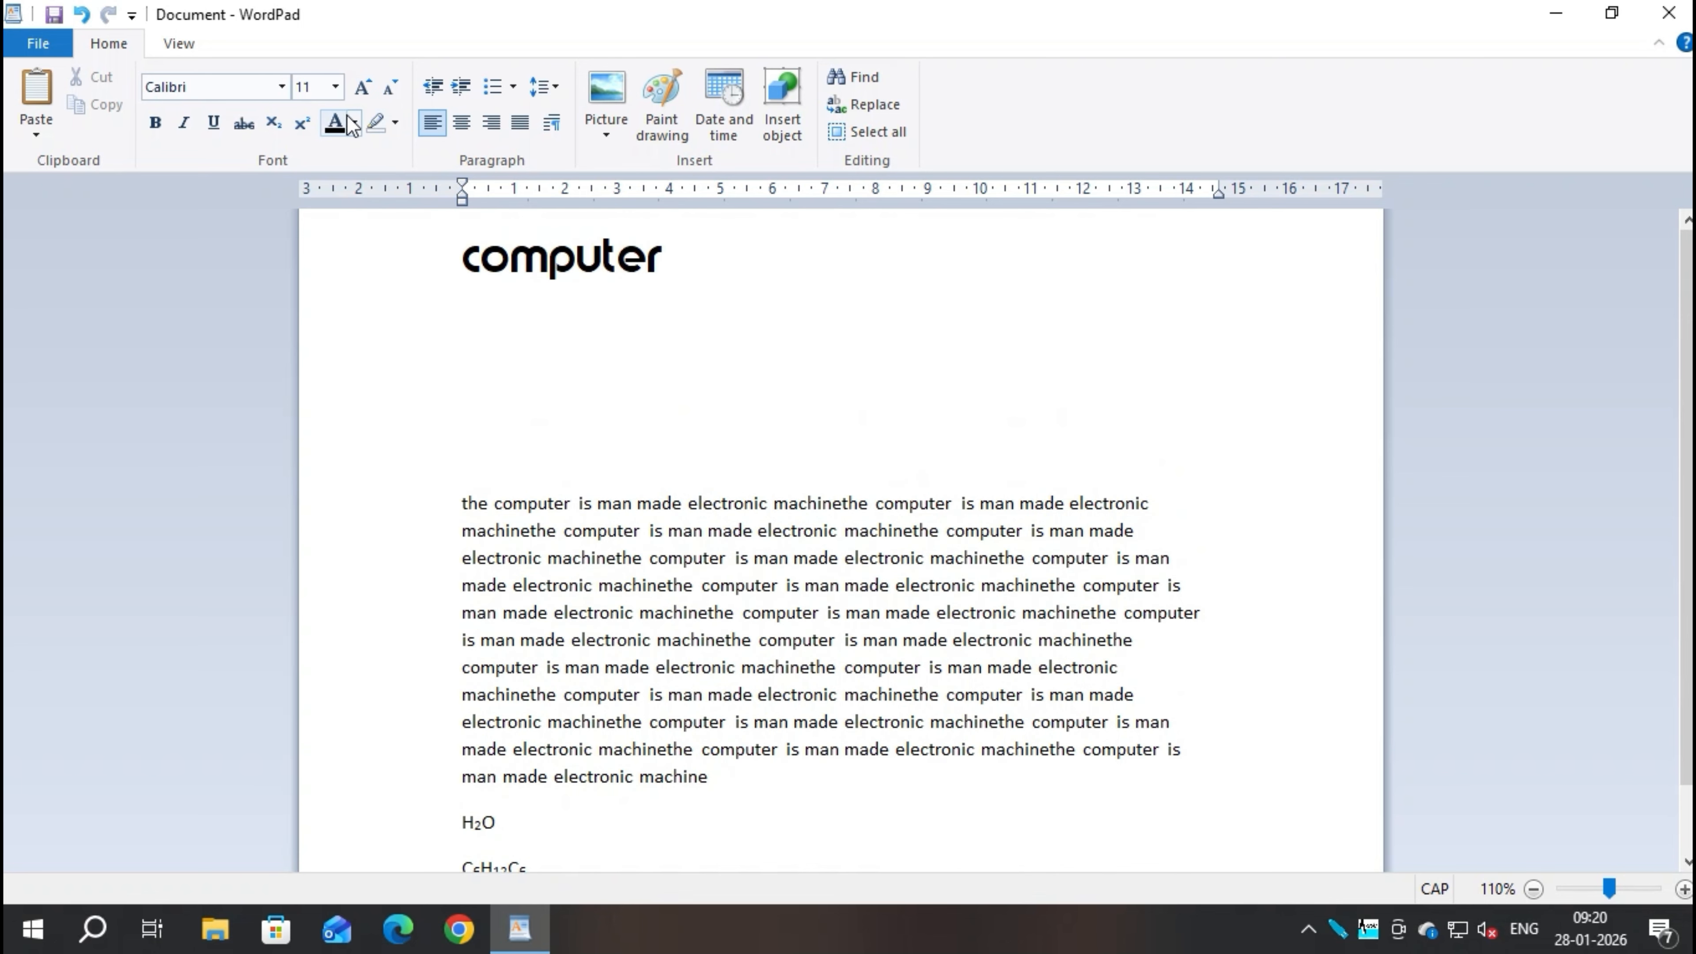
{"action": "left_click_drag", "start_coordinate": [672, 259], "coordinate": [442, 263]}
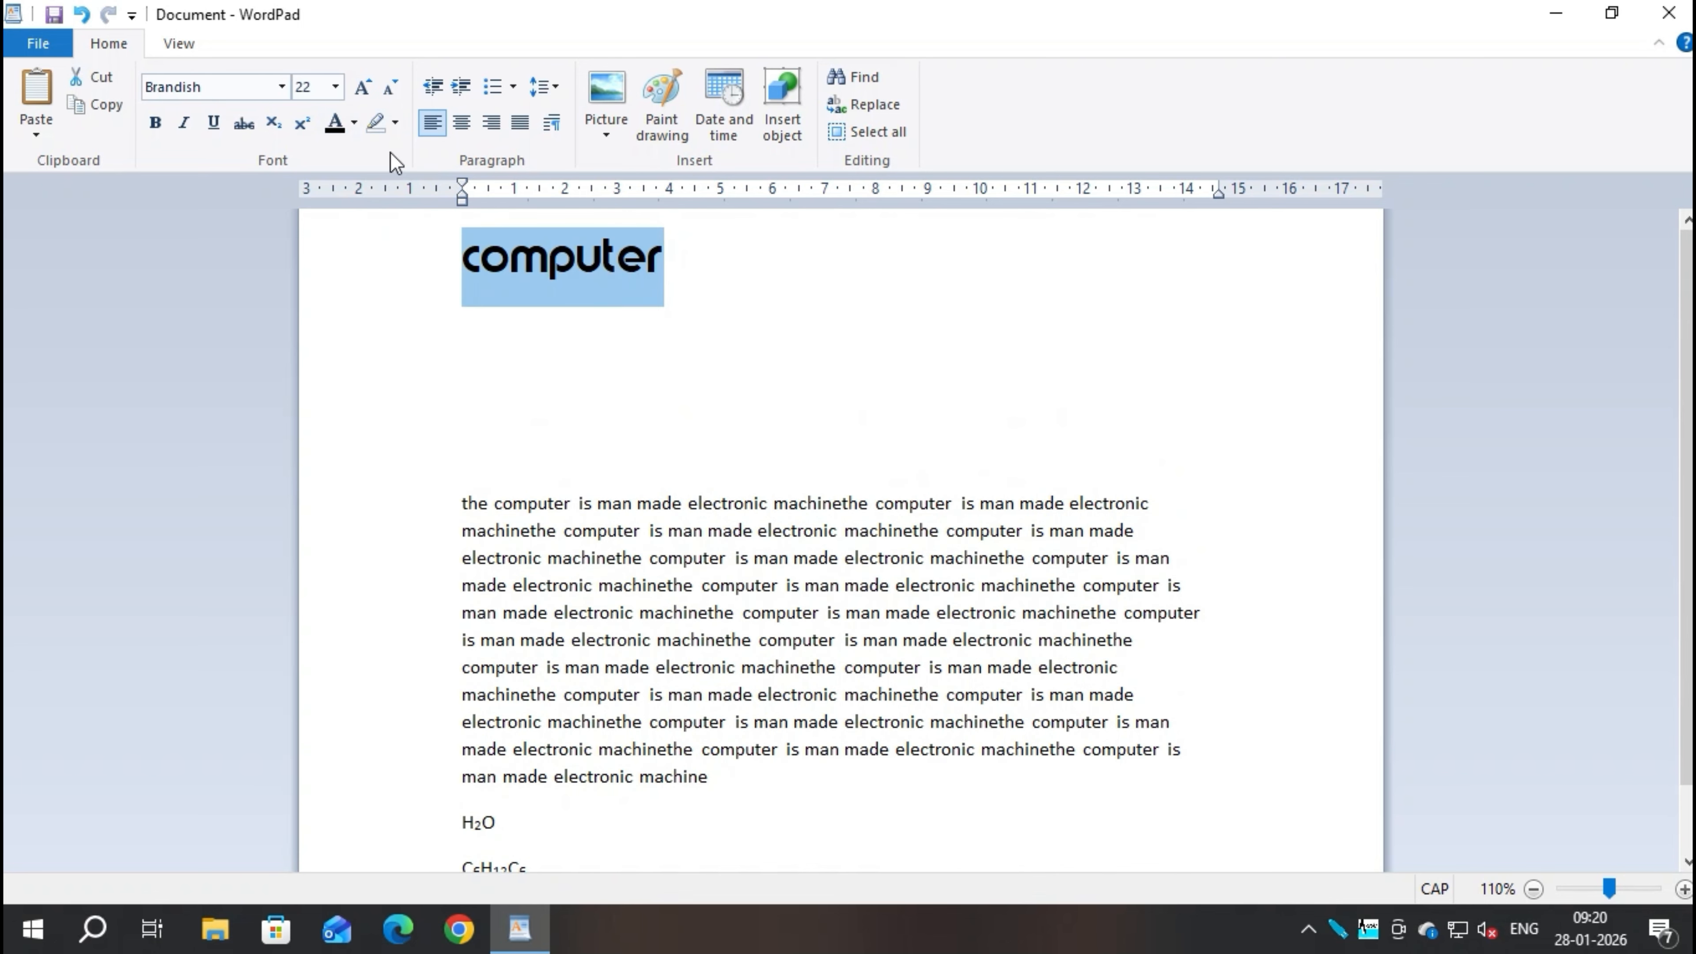
{"action": "left_click", "coordinate": [354, 122]}
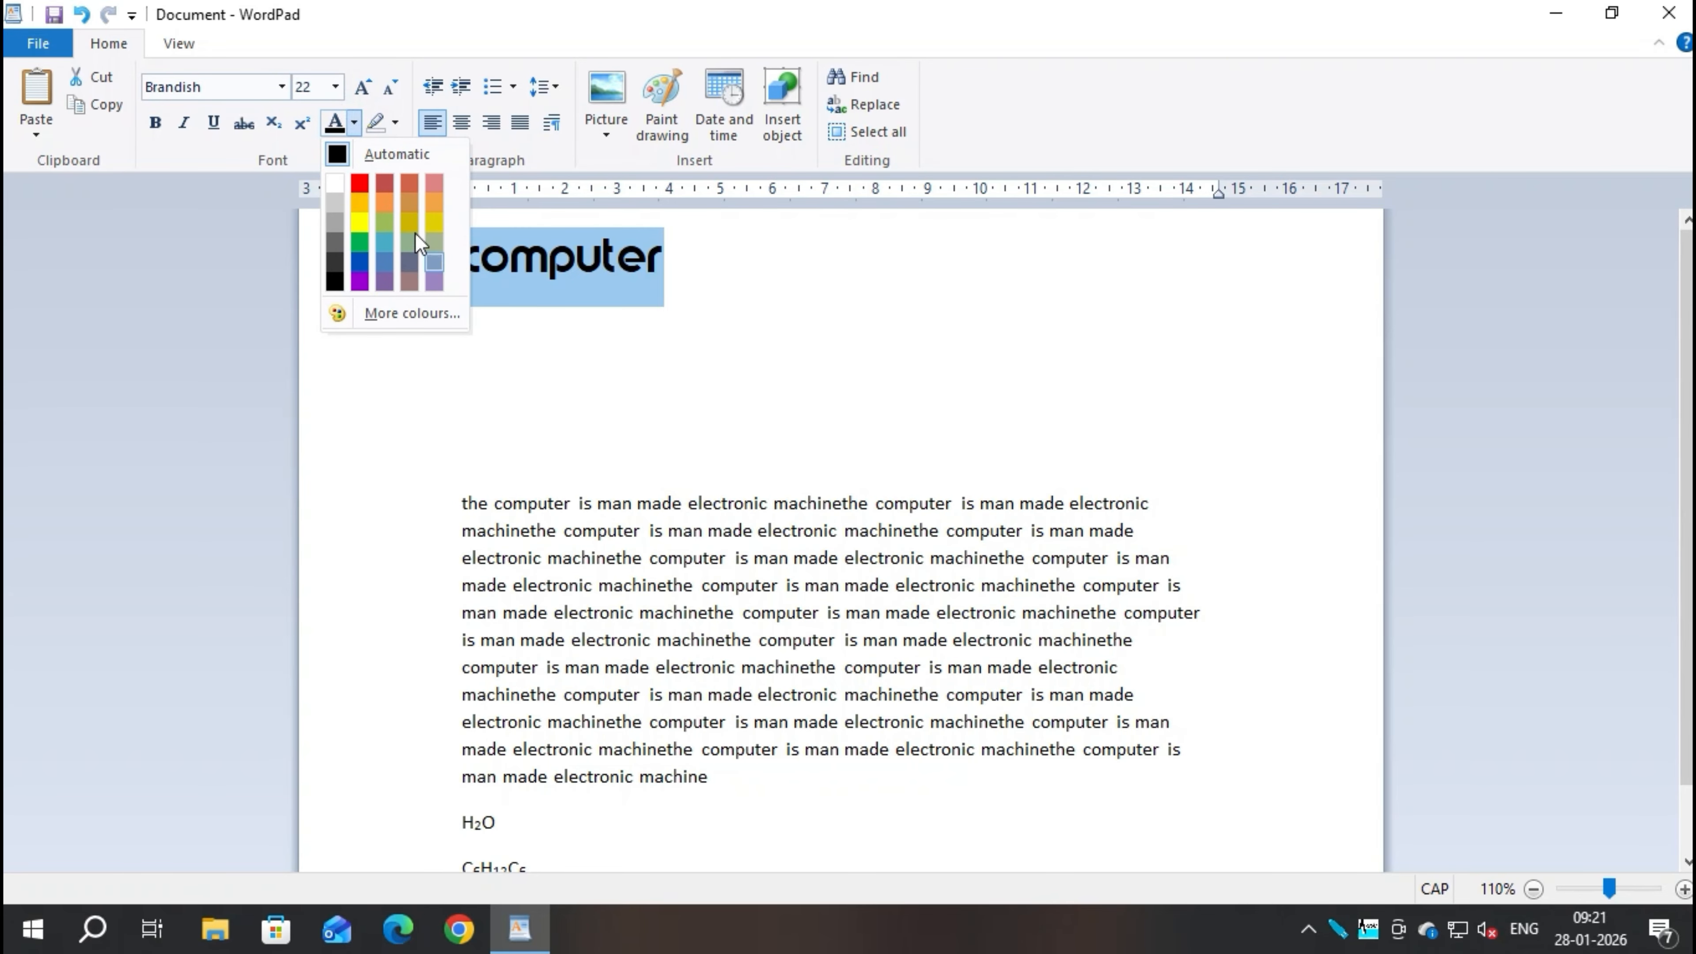
{"action": "left_click", "coordinate": [361, 190]}
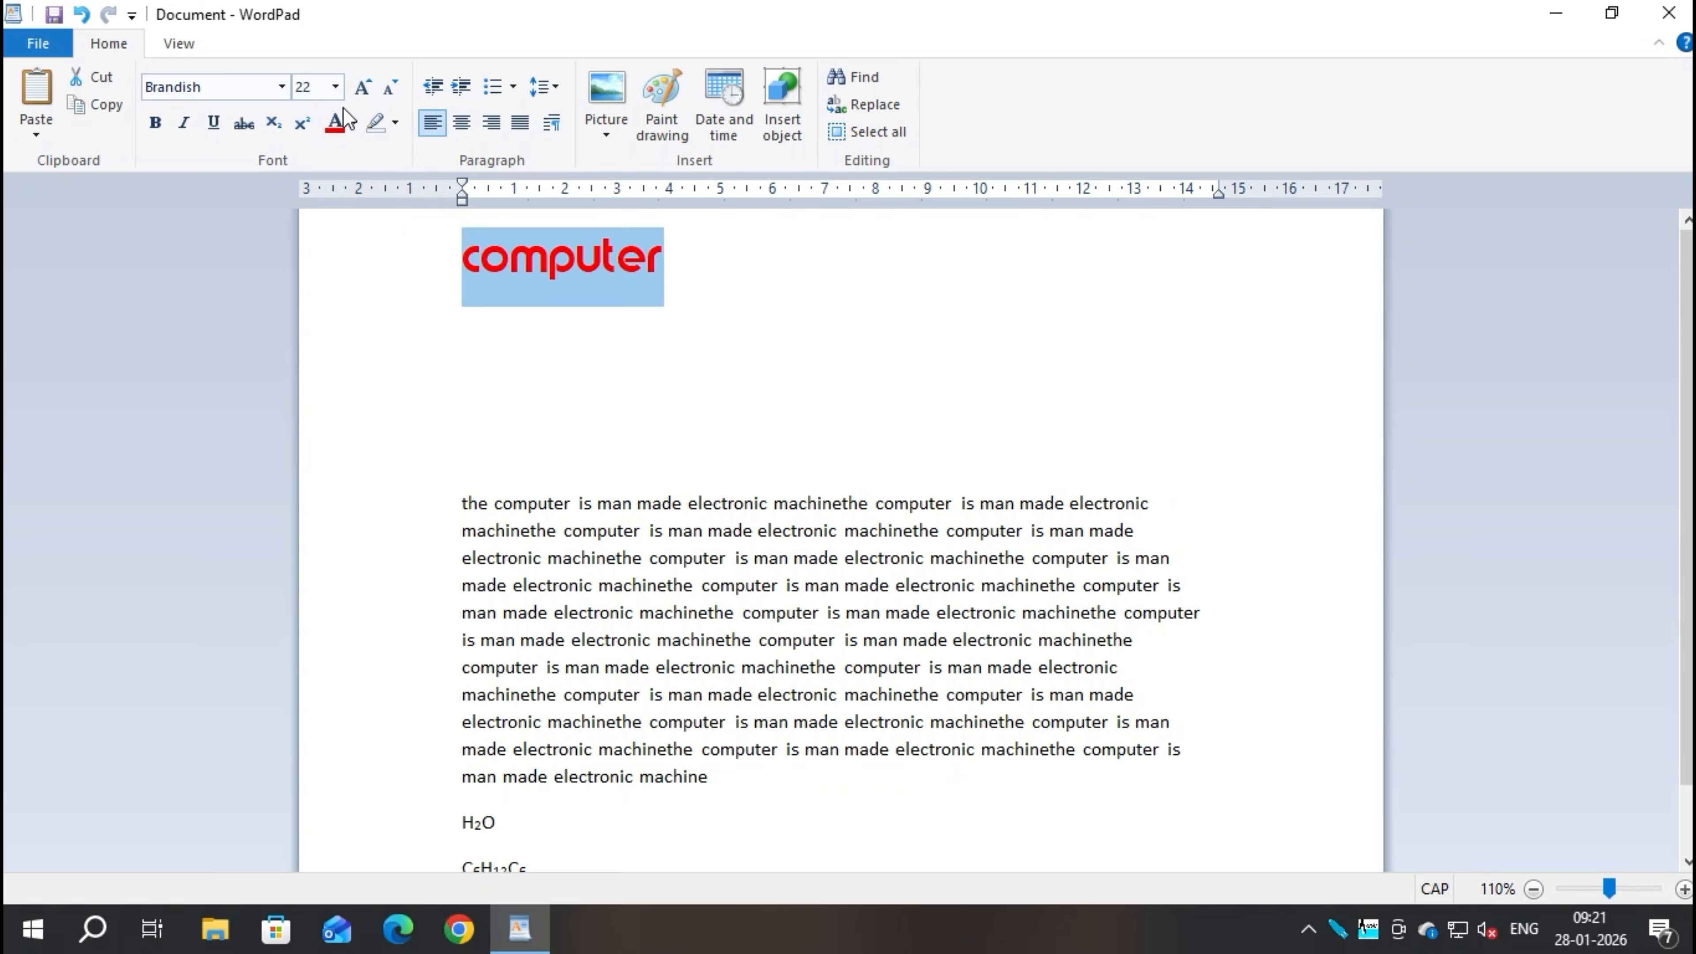
Give the heading a custom purple text colour with hue 200, saturation 195 and luminosity 83
{"action": "left_click", "coordinate": [354, 122]}
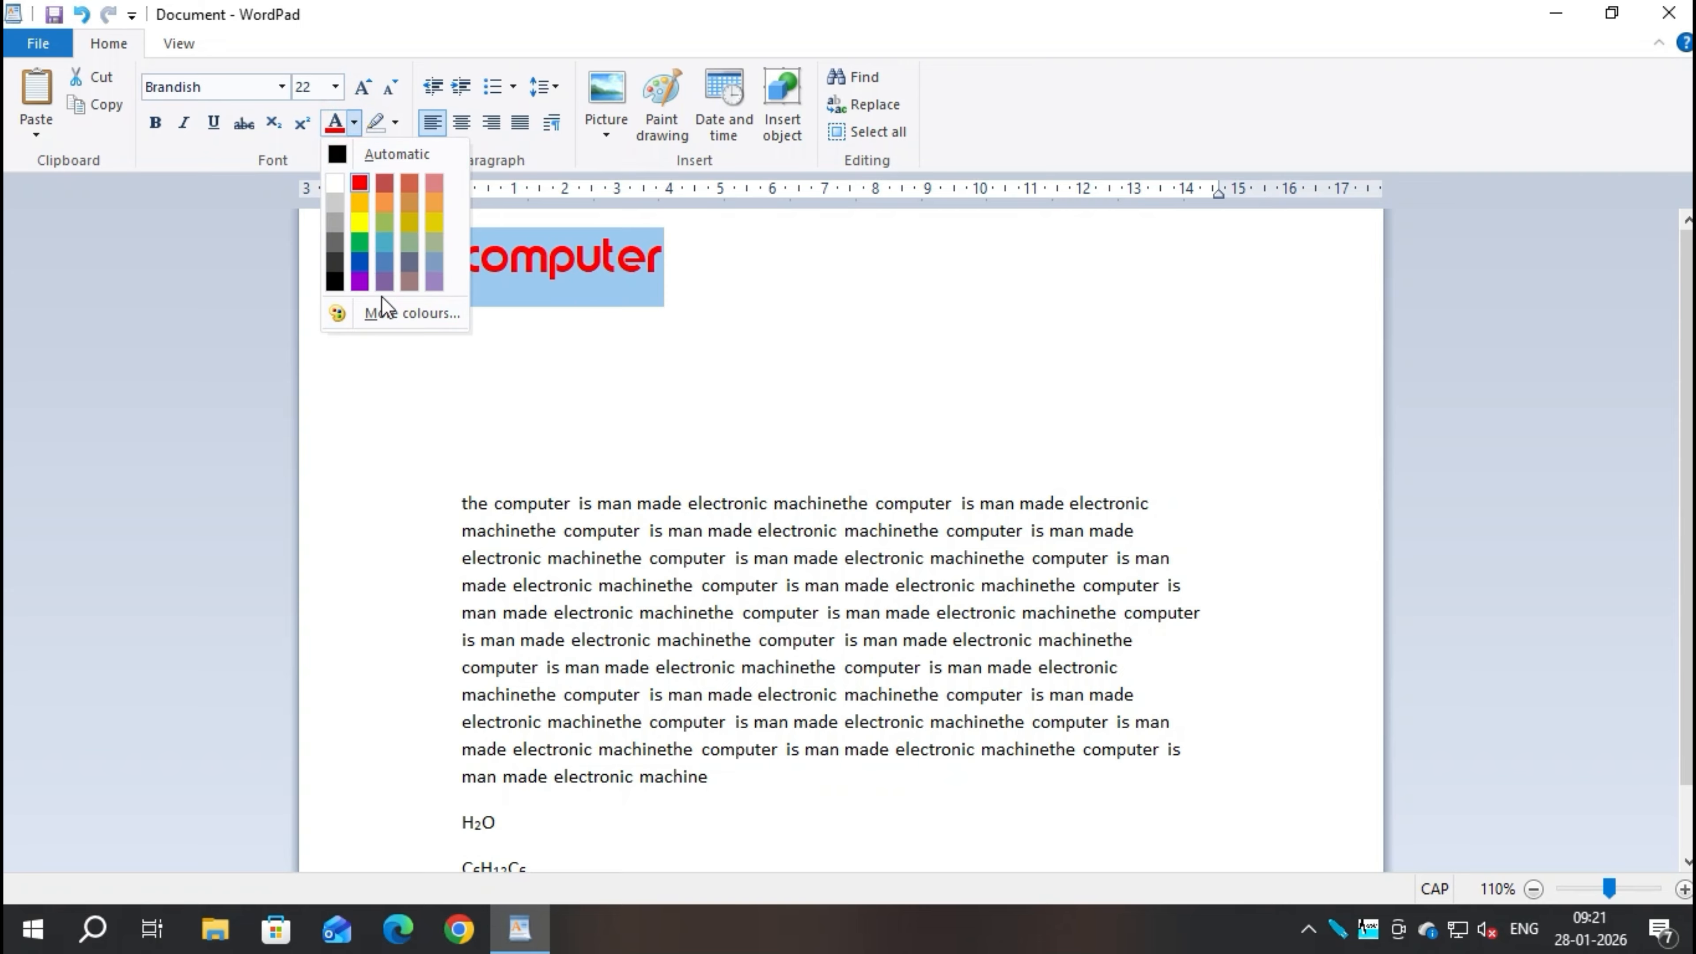
{"action": "left_click", "coordinate": [396, 318]}
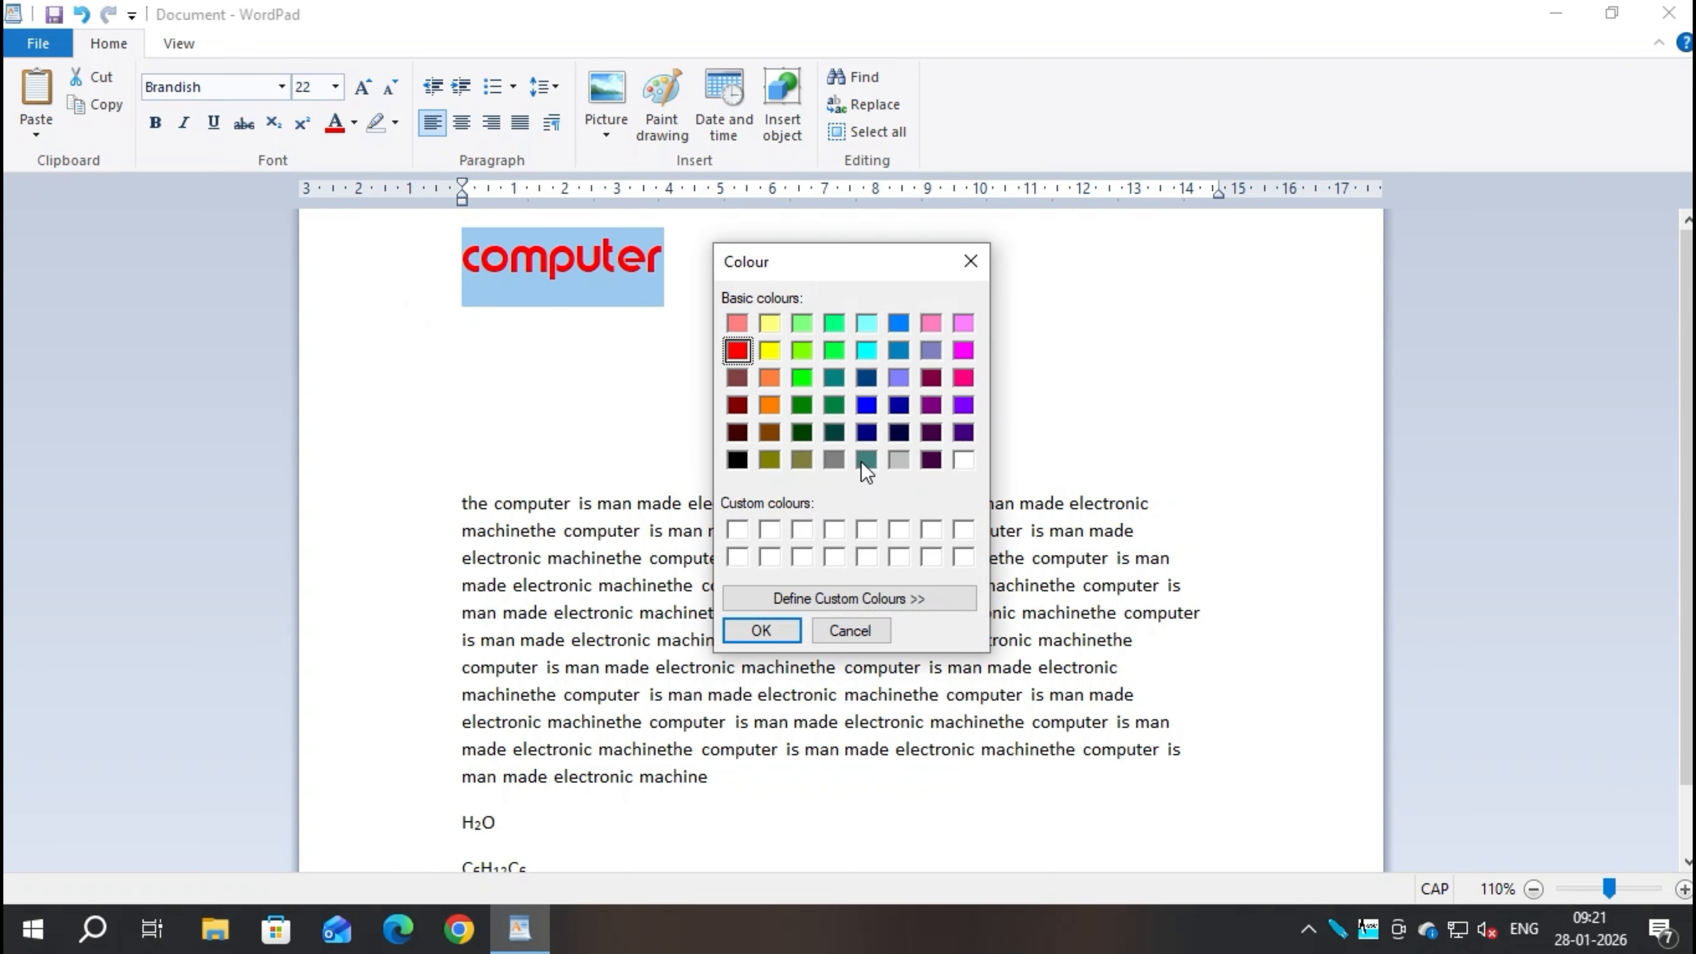
{"action": "left_click", "coordinate": [826, 599]}
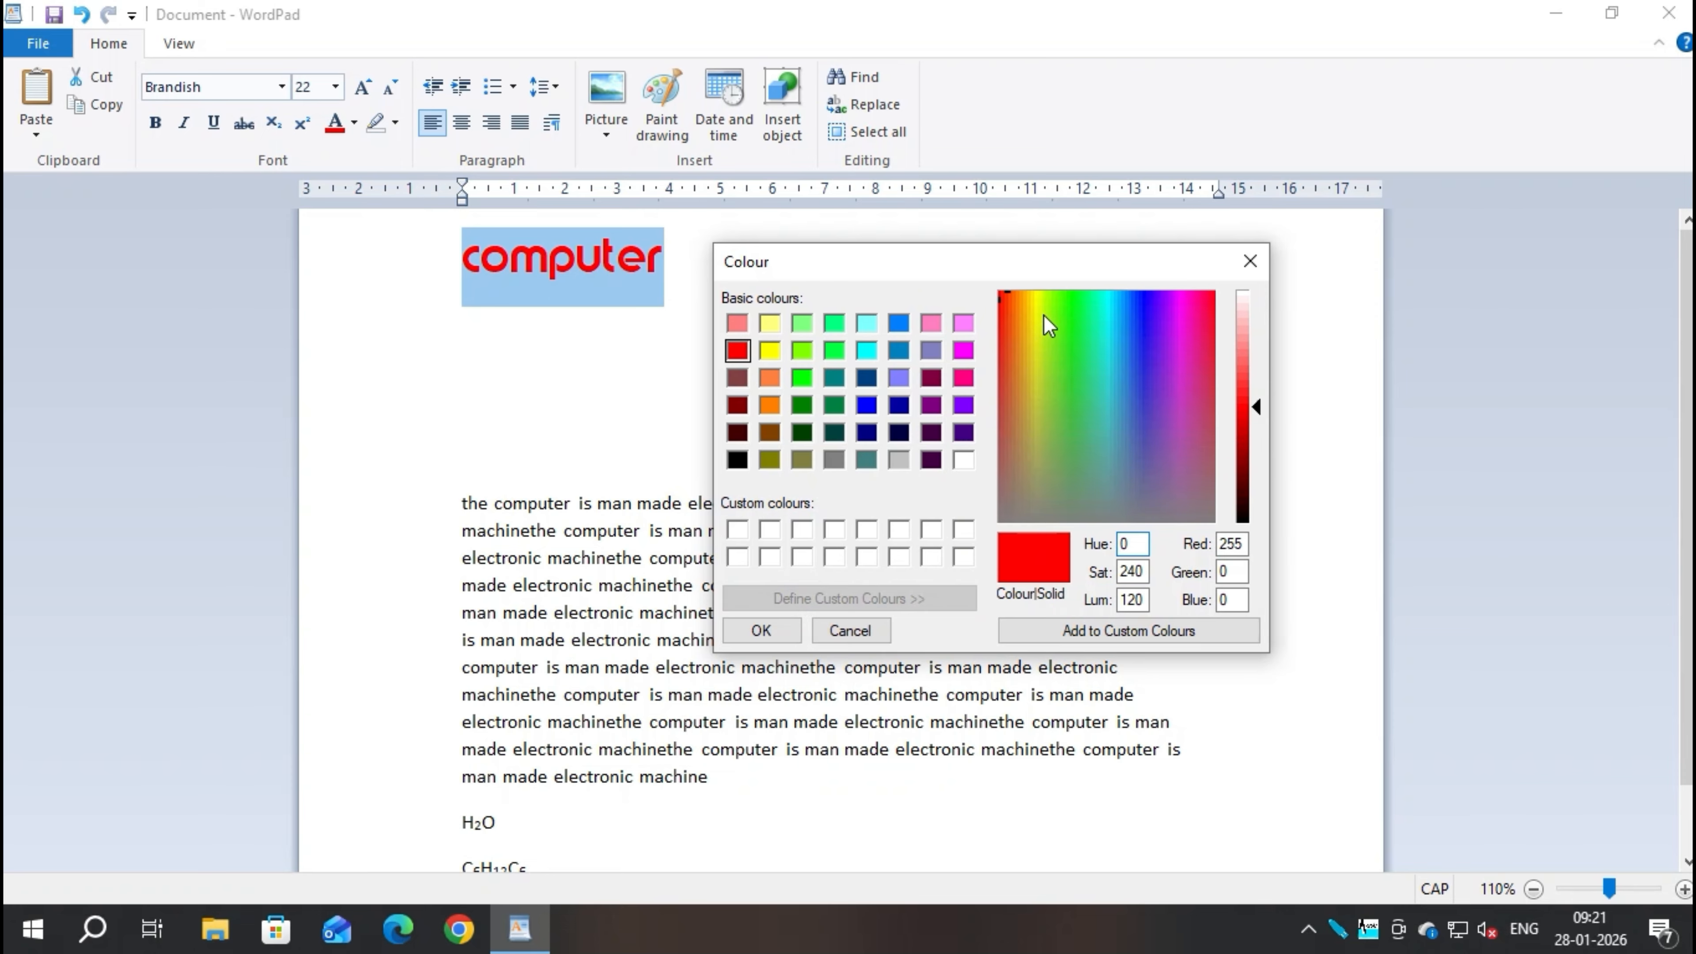
{"action": "left_click_drag", "start_coordinate": [1002, 292], "coordinate": [1046, 324]}
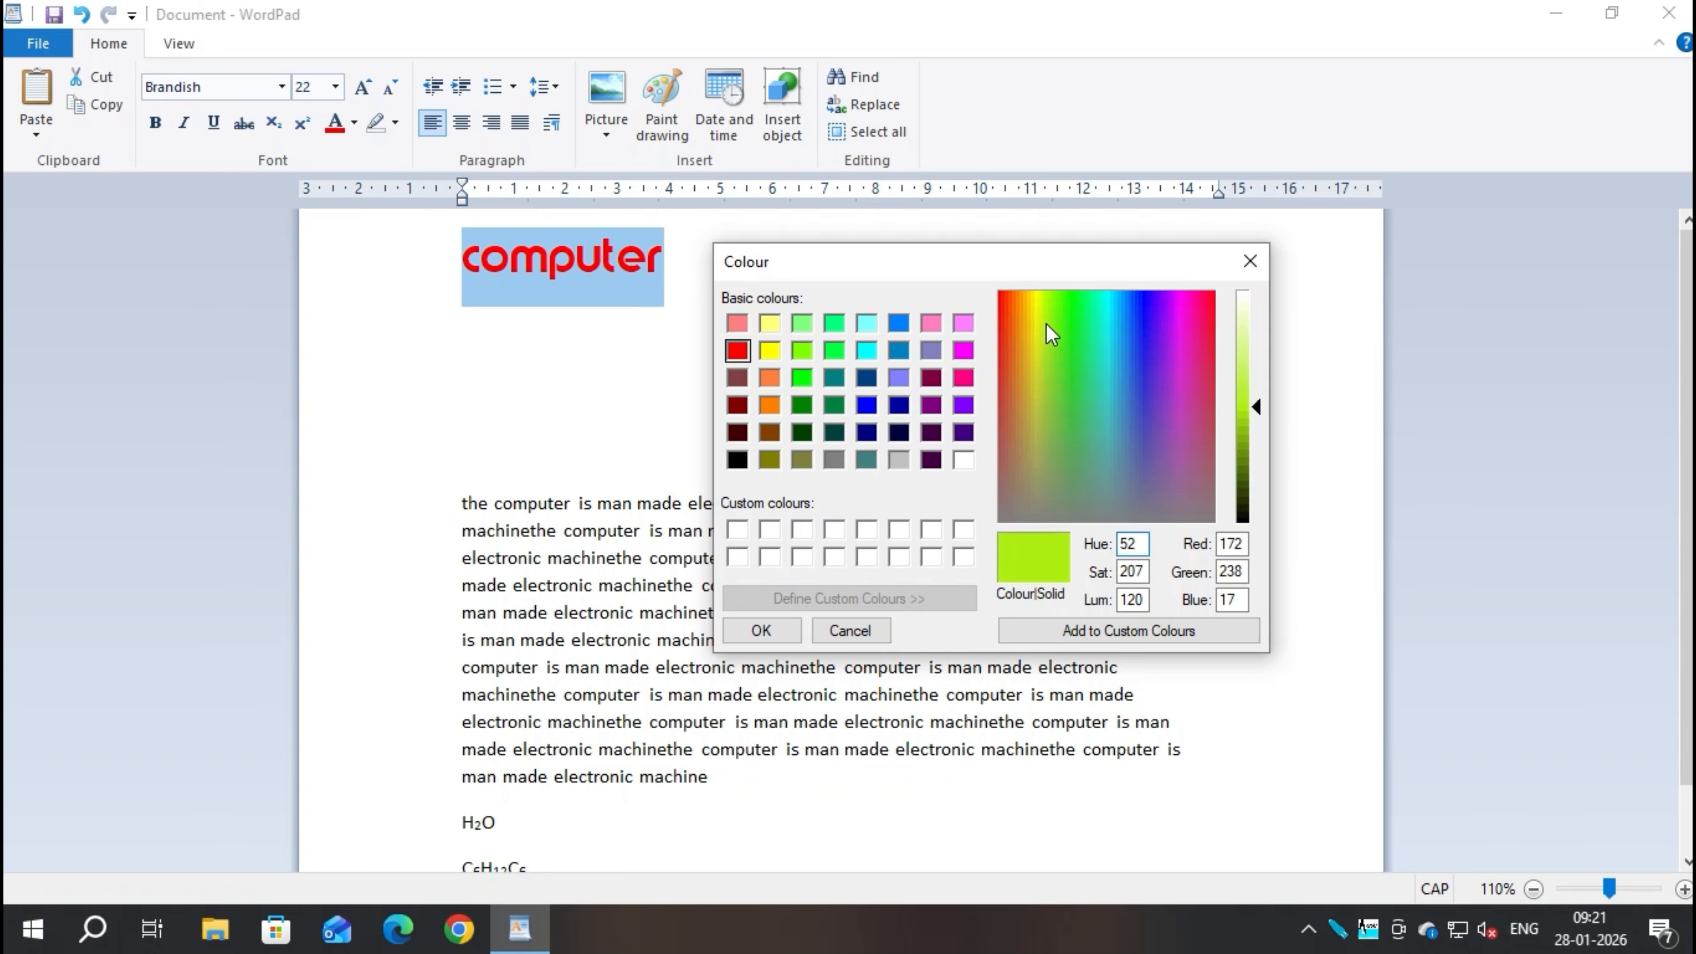
{"action": "left_click", "coordinate": [1070, 322]}
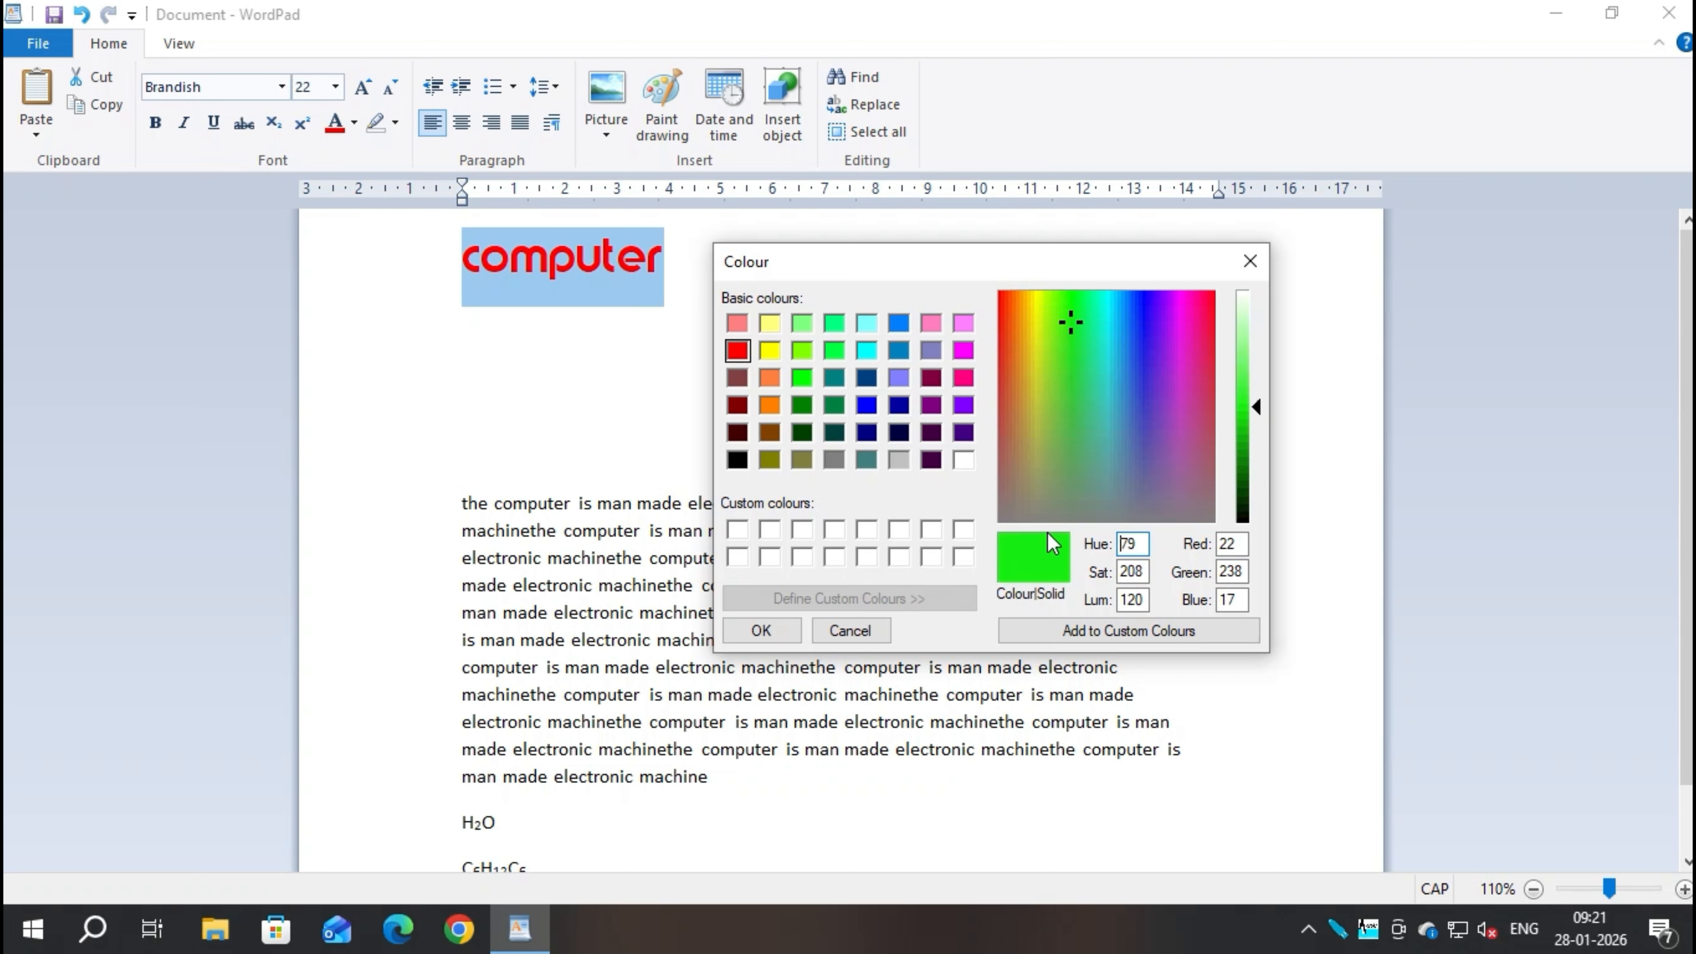
{"action": "left_click_drag", "start_coordinate": [1101, 322], "coordinate": [1142, 322]}
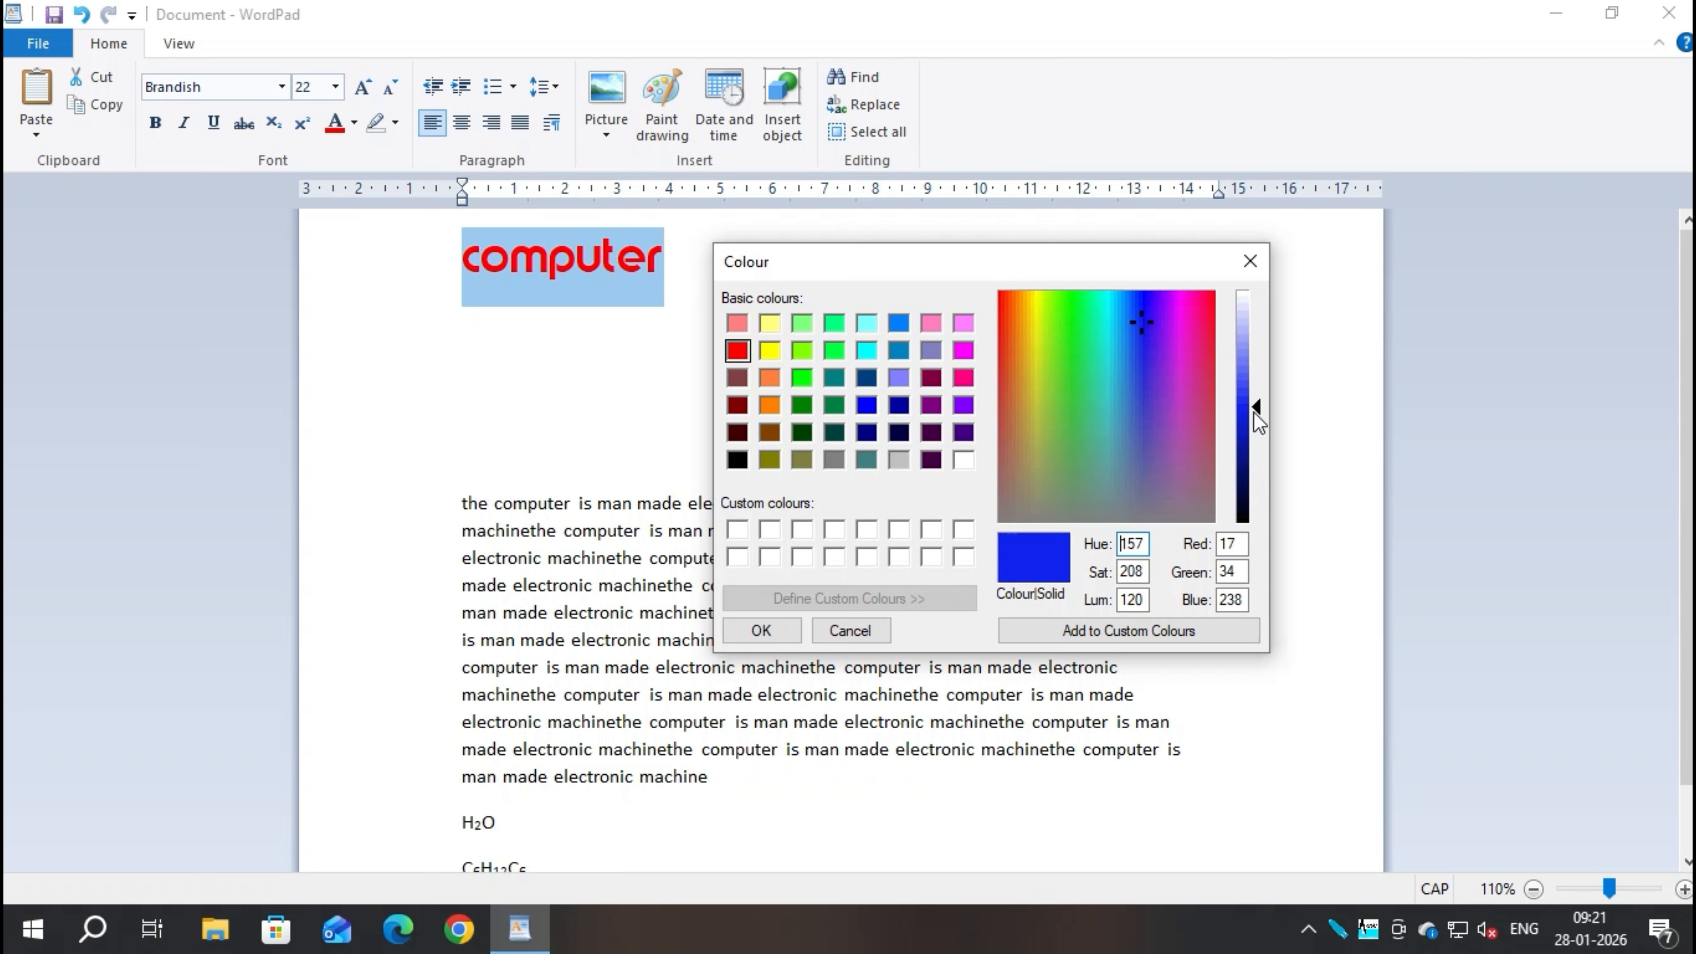
{"action": "mouse_move", "coordinate": [1260, 410]}
{"action": "left_mouse_down"}
{"action": "mouse_move", "coordinate": [1259, 363]}
{"action": "mouse_move", "coordinate": [1261, 424]}
{"action": "left_mouse_up"}
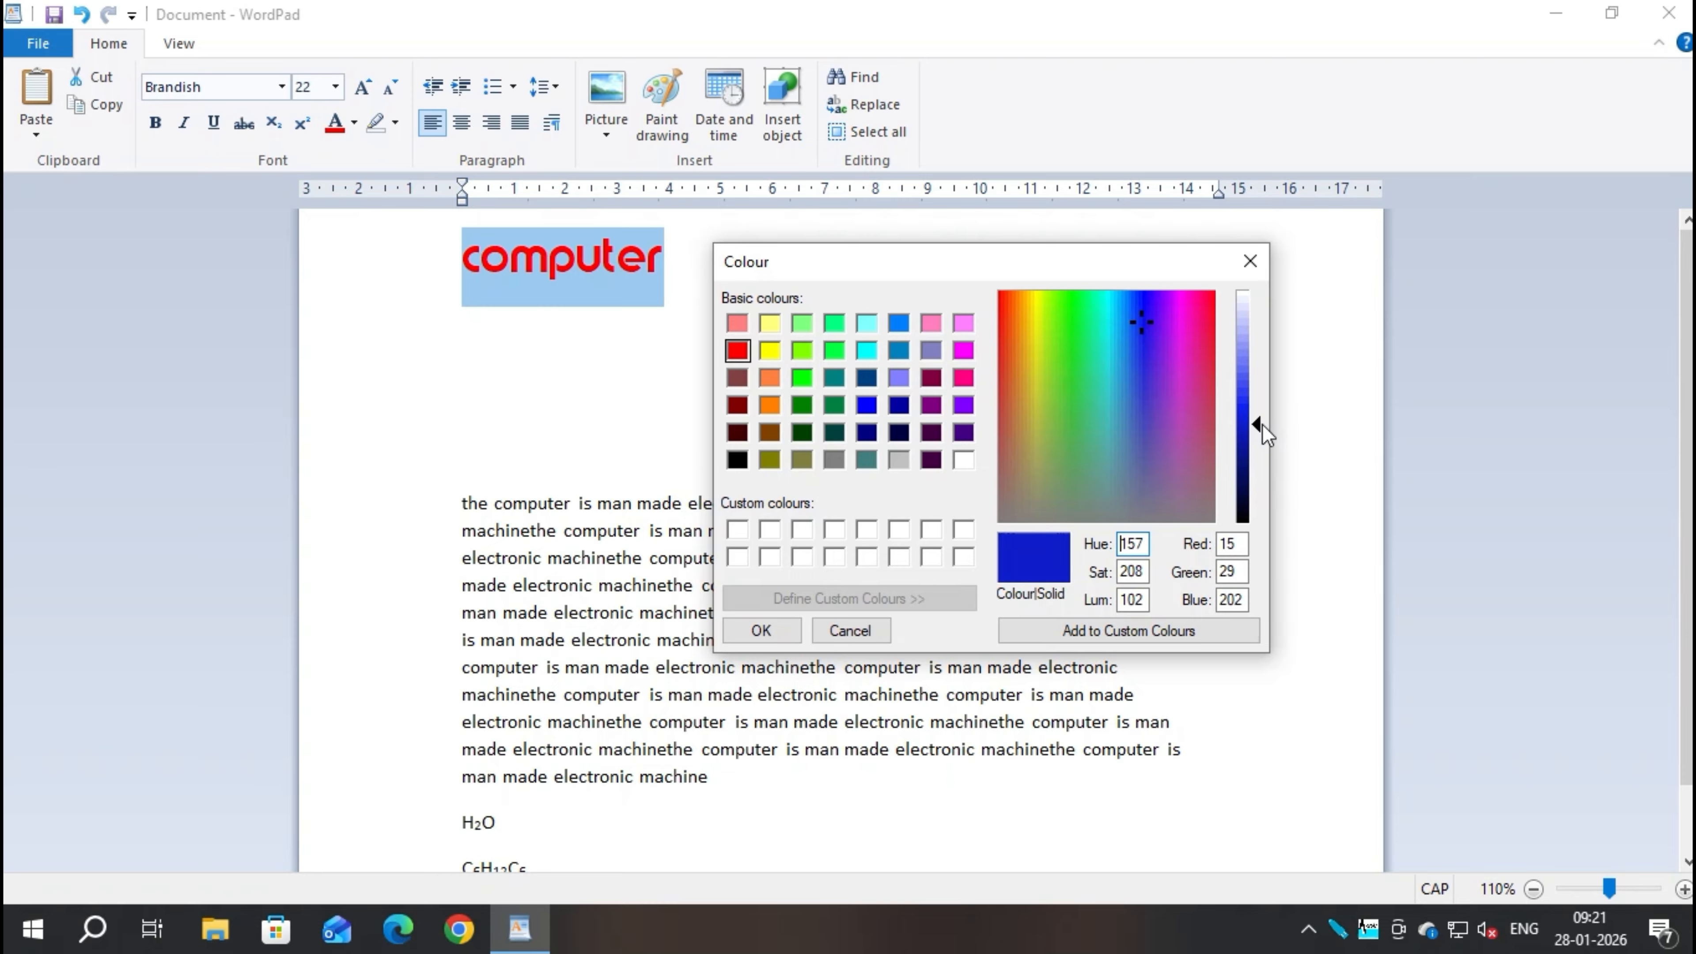
{"action": "left_click", "coordinate": [1160, 331]}
{"action": "left_click", "coordinate": [1180, 335]}
{"action": "left_click_drag", "start_coordinate": [1258, 422], "coordinate": [1262, 443]}
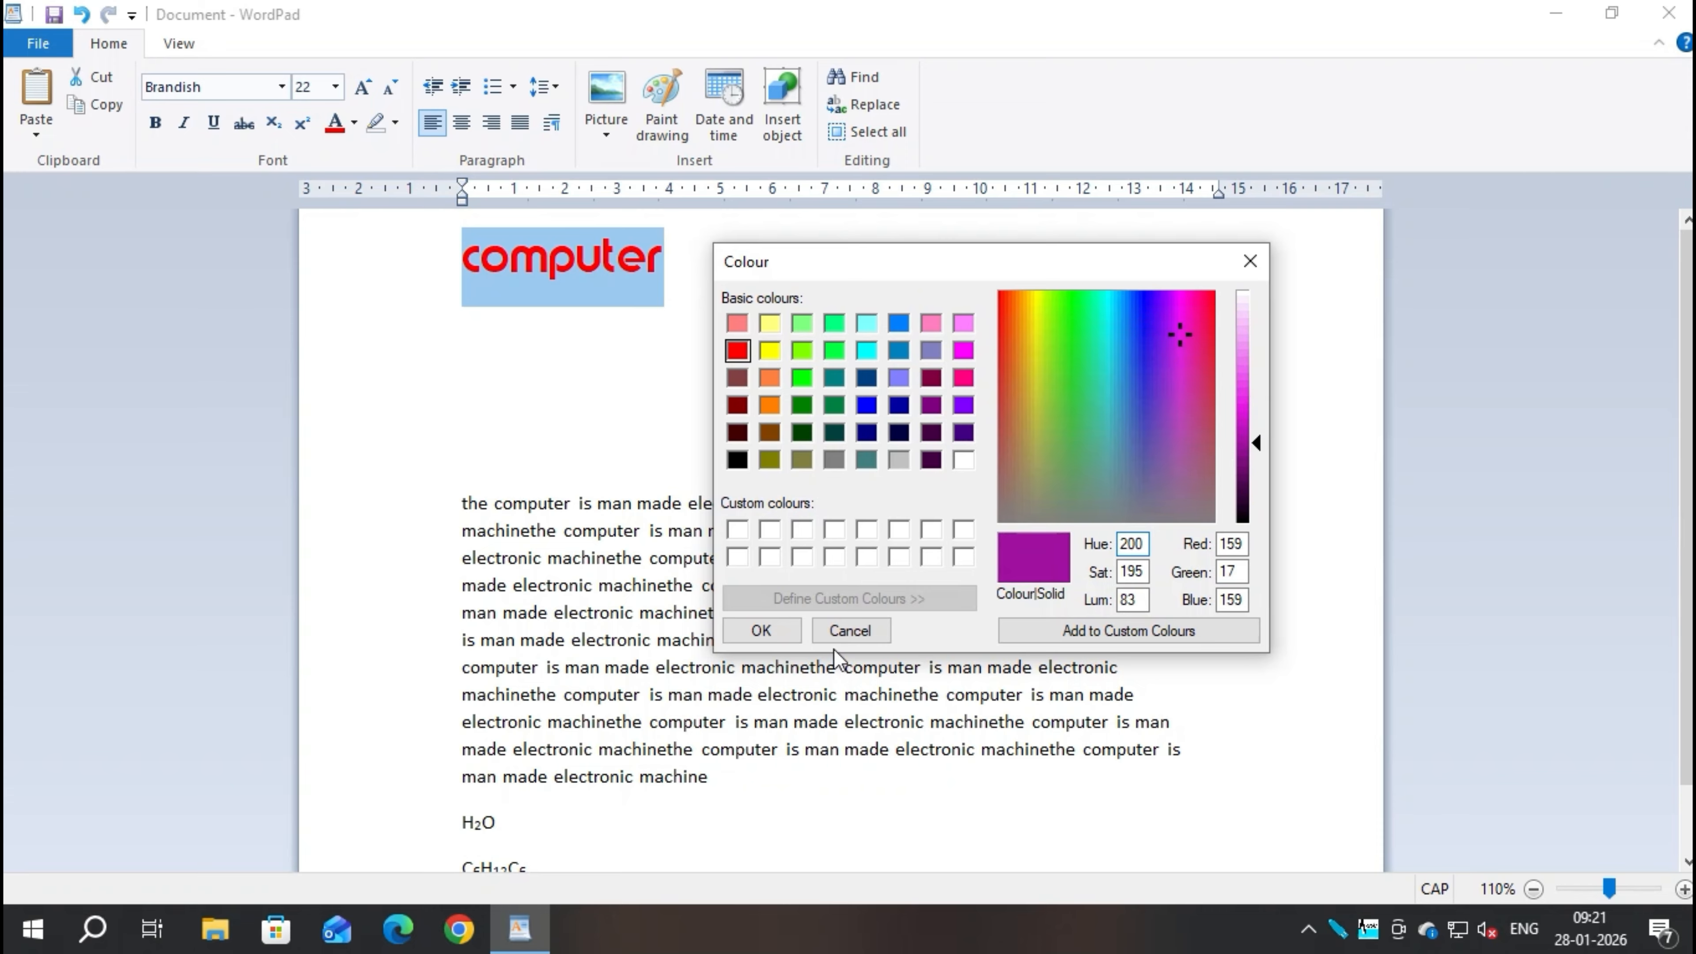
{"action": "left_click", "coordinate": [761, 631]}
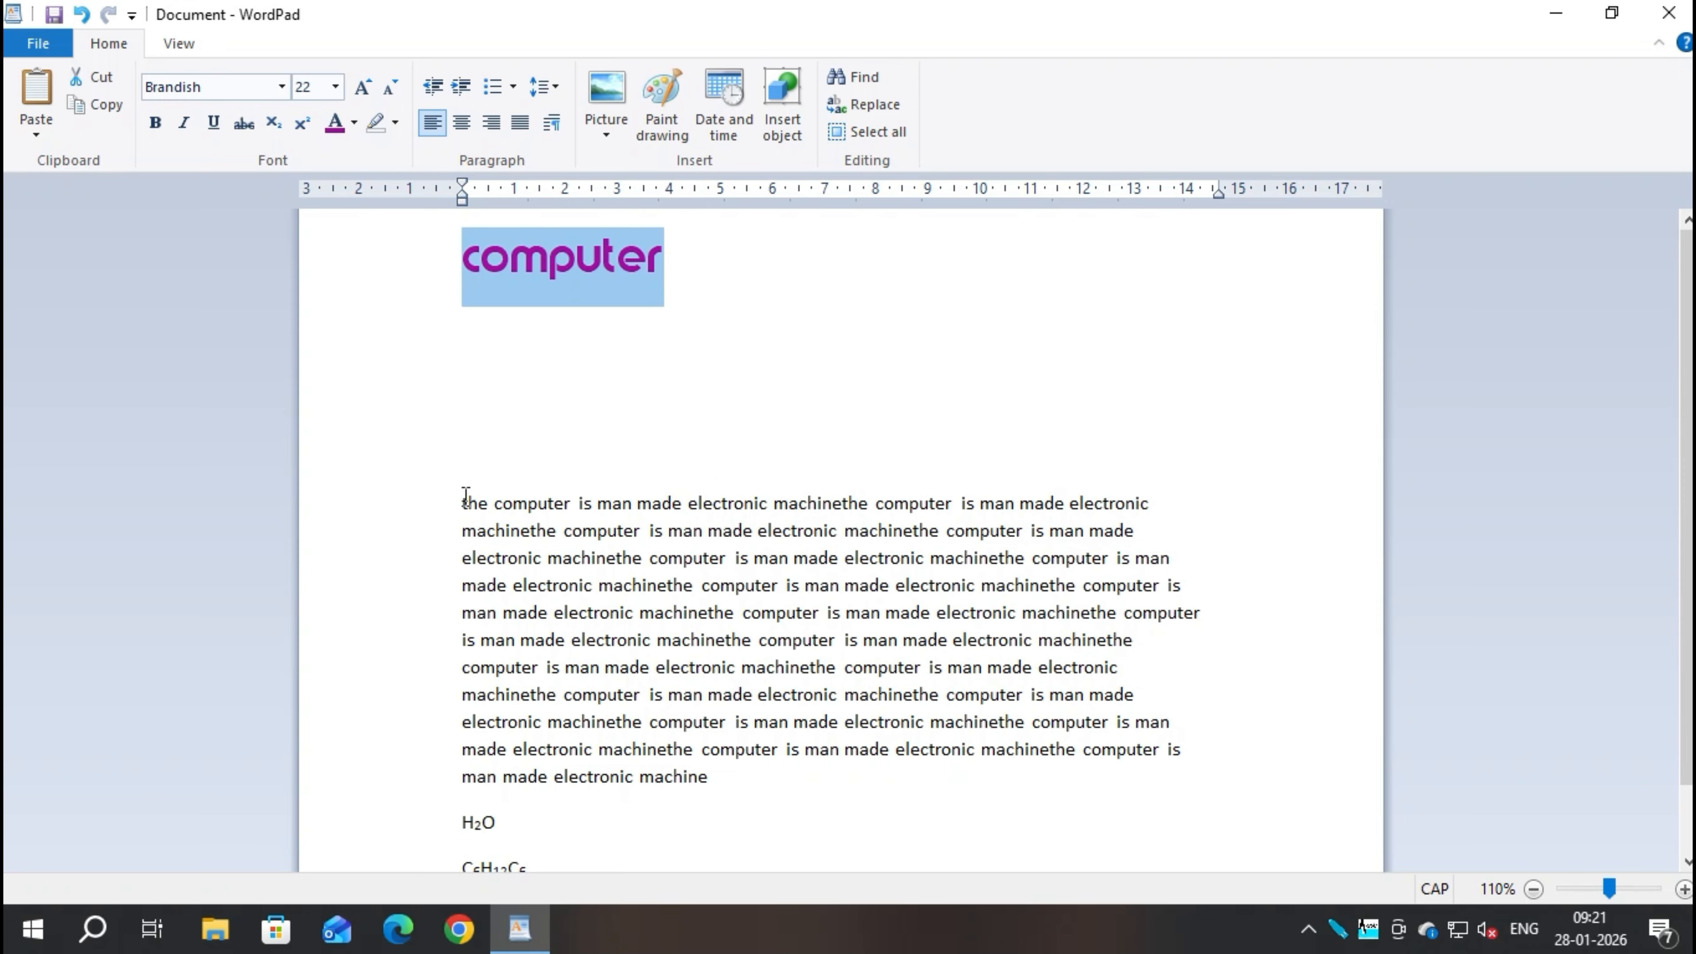
Highlight the heading "computer" in light grey
{"action": "left_click_drag", "start_coordinate": [474, 498], "coordinate": [649, 499]}
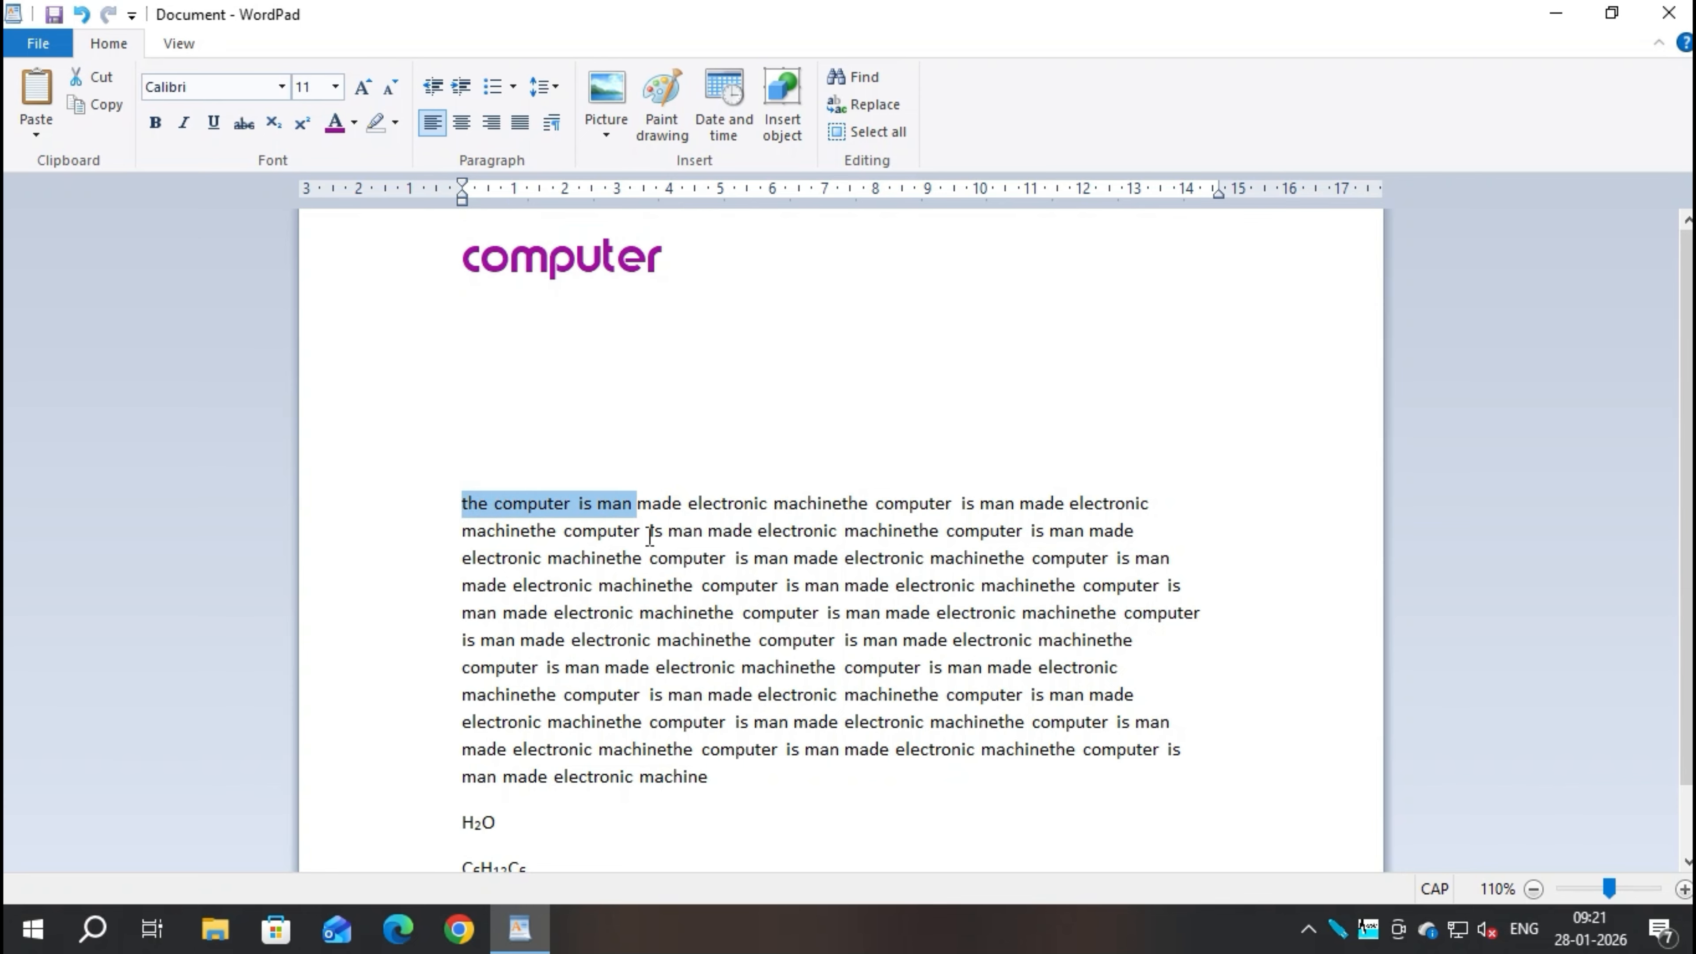
{"action": "left_click", "coordinate": [657, 640]}
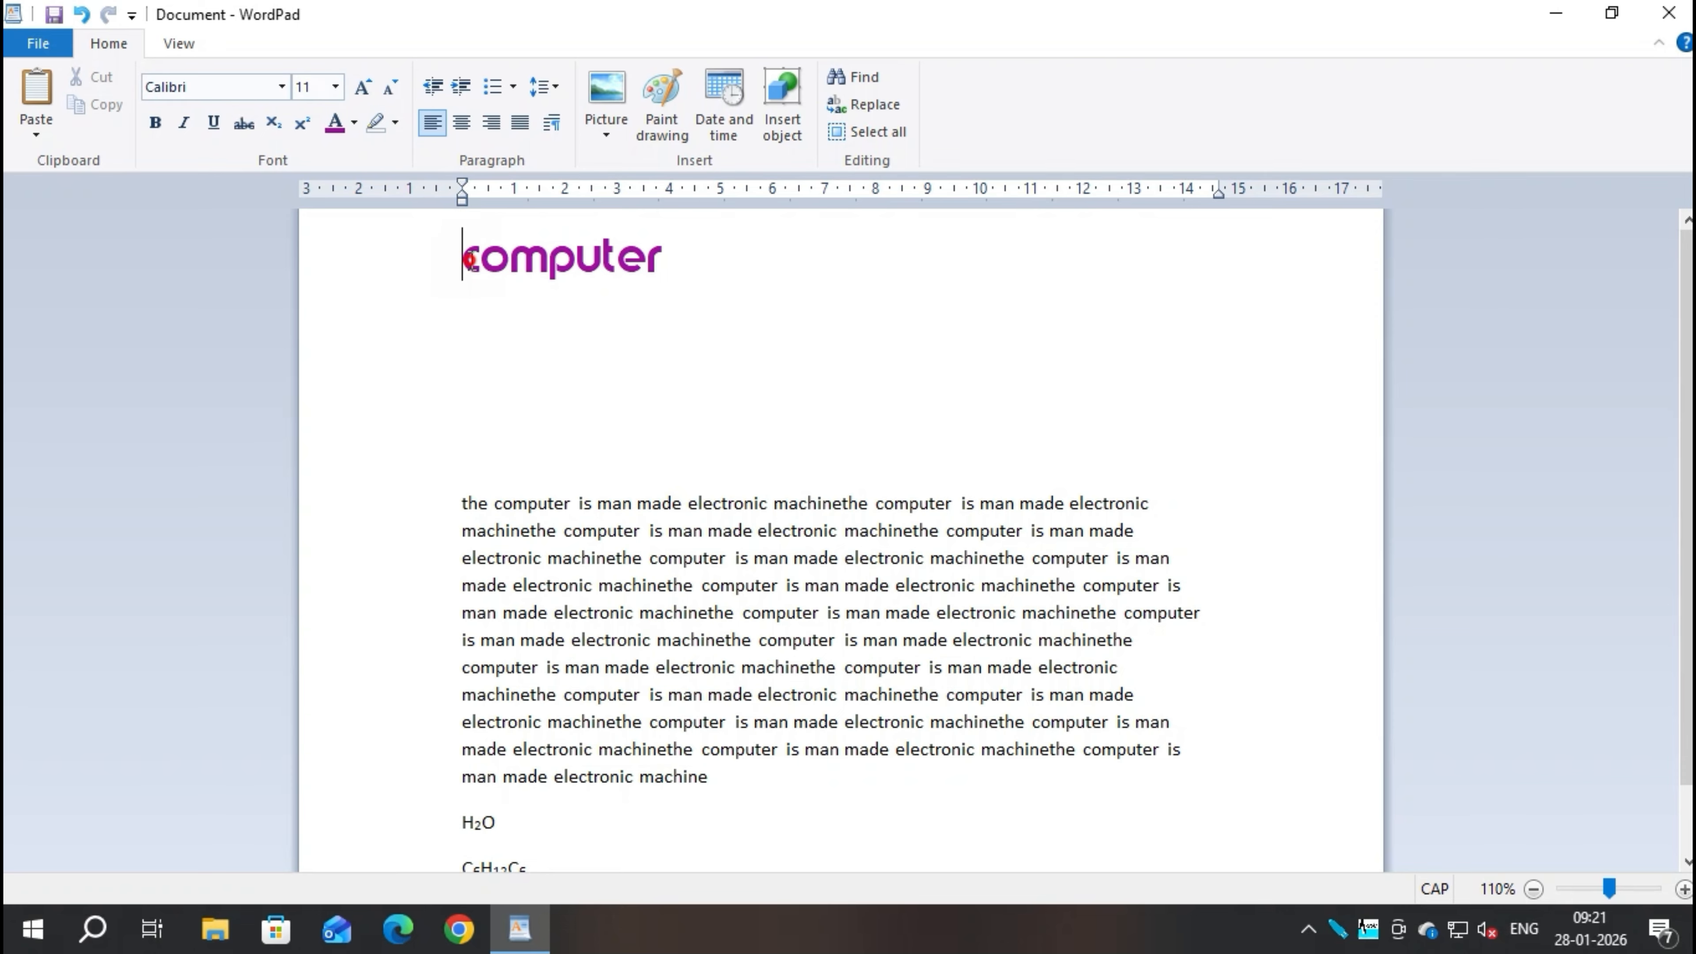
{"action": "left_click_drag", "start_coordinate": [467, 257], "coordinate": [688, 287]}
{"action": "left_click", "coordinate": [397, 122]}
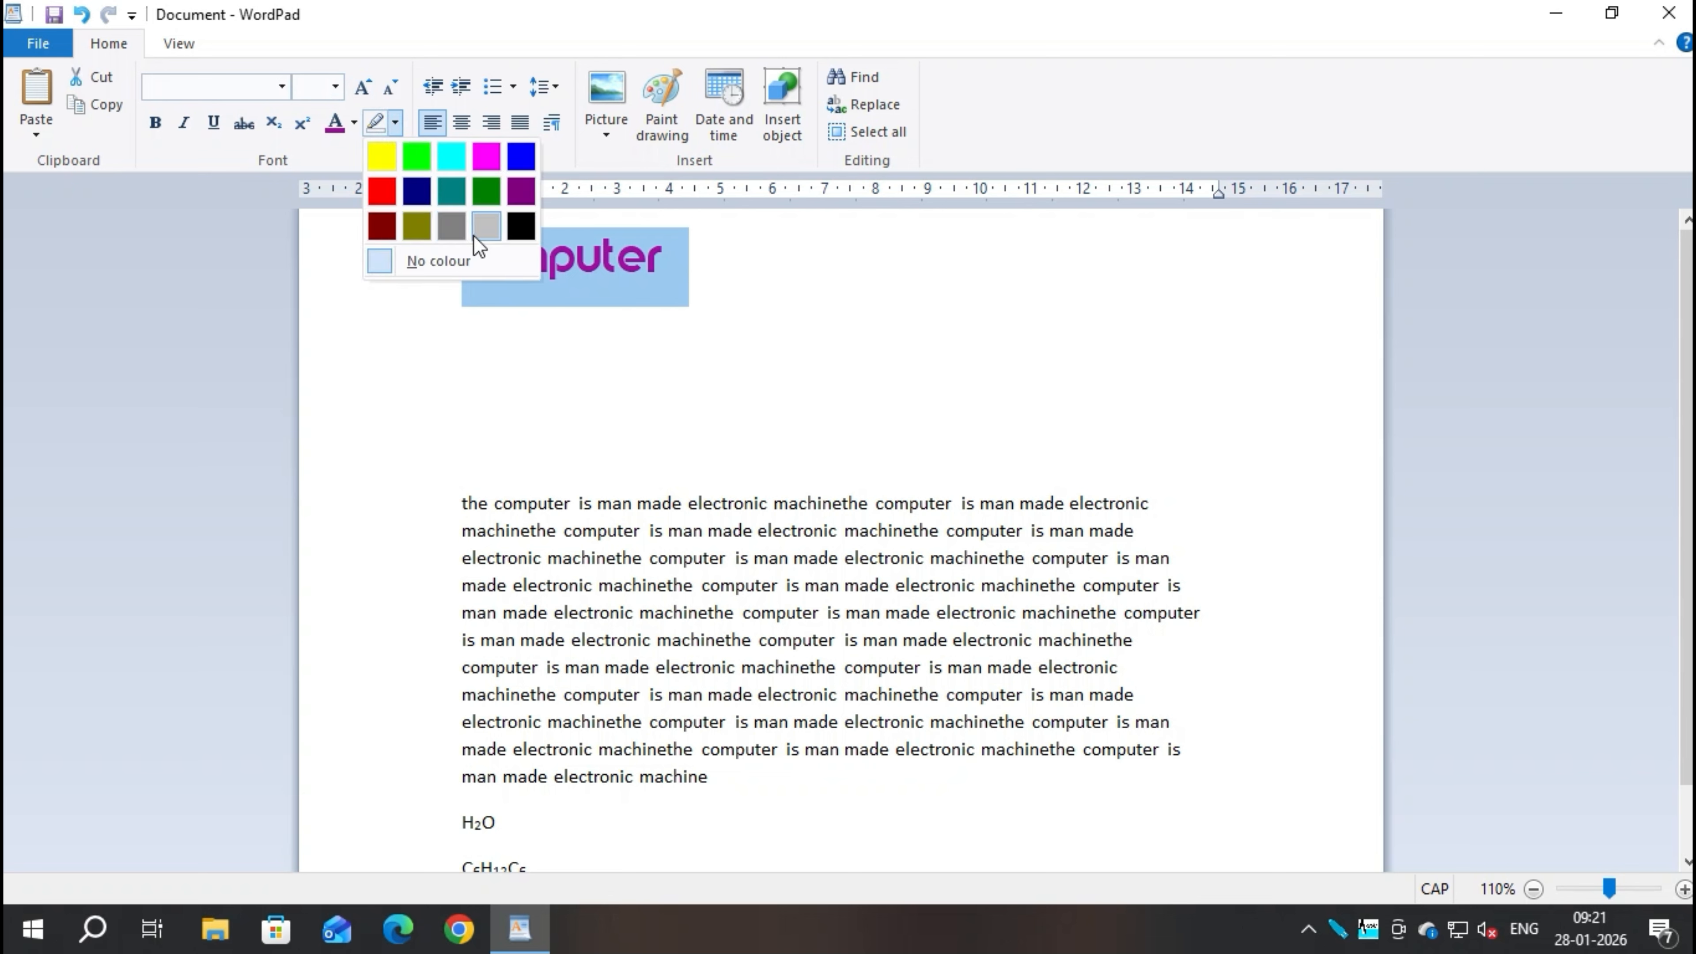
{"action": "left_click", "coordinate": [461, 231]}
{"action": "left_click", "coordinate": [542, 342]}
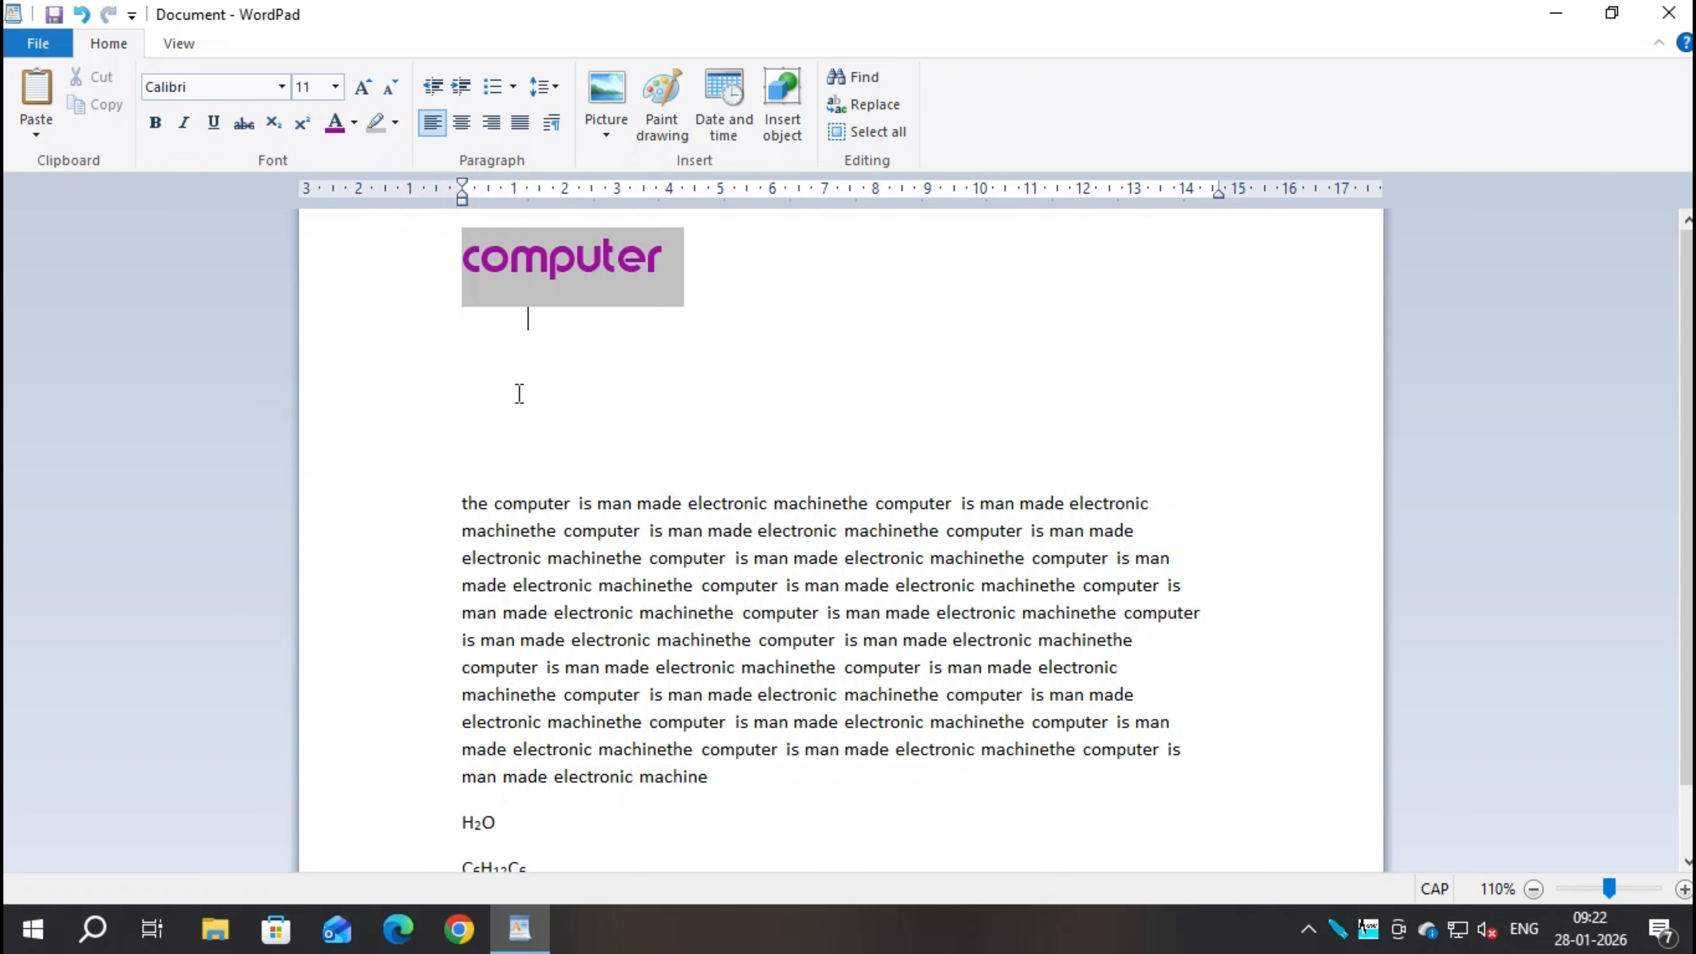
Change the highlight colour of the heading "computer" to olive
{"action": "left_click_drag", "start_coordinate": [466, 268], "coordinate": [609, 280]}
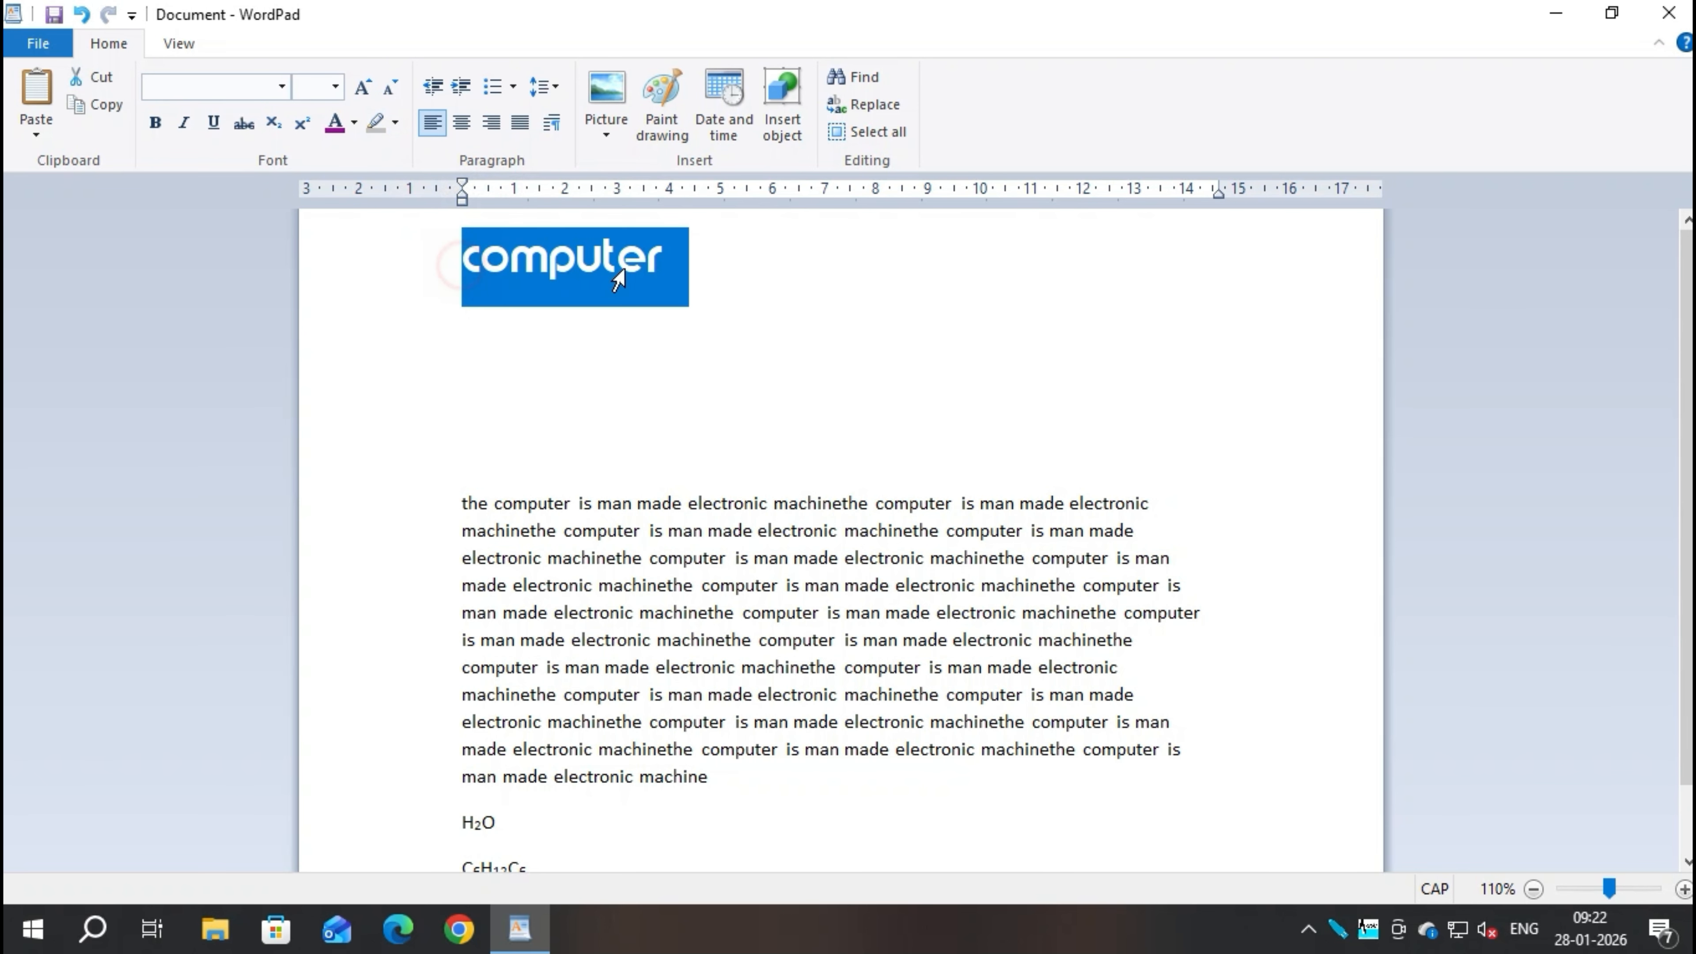
{"action": "left_click", "coordinate": [394, 127]}
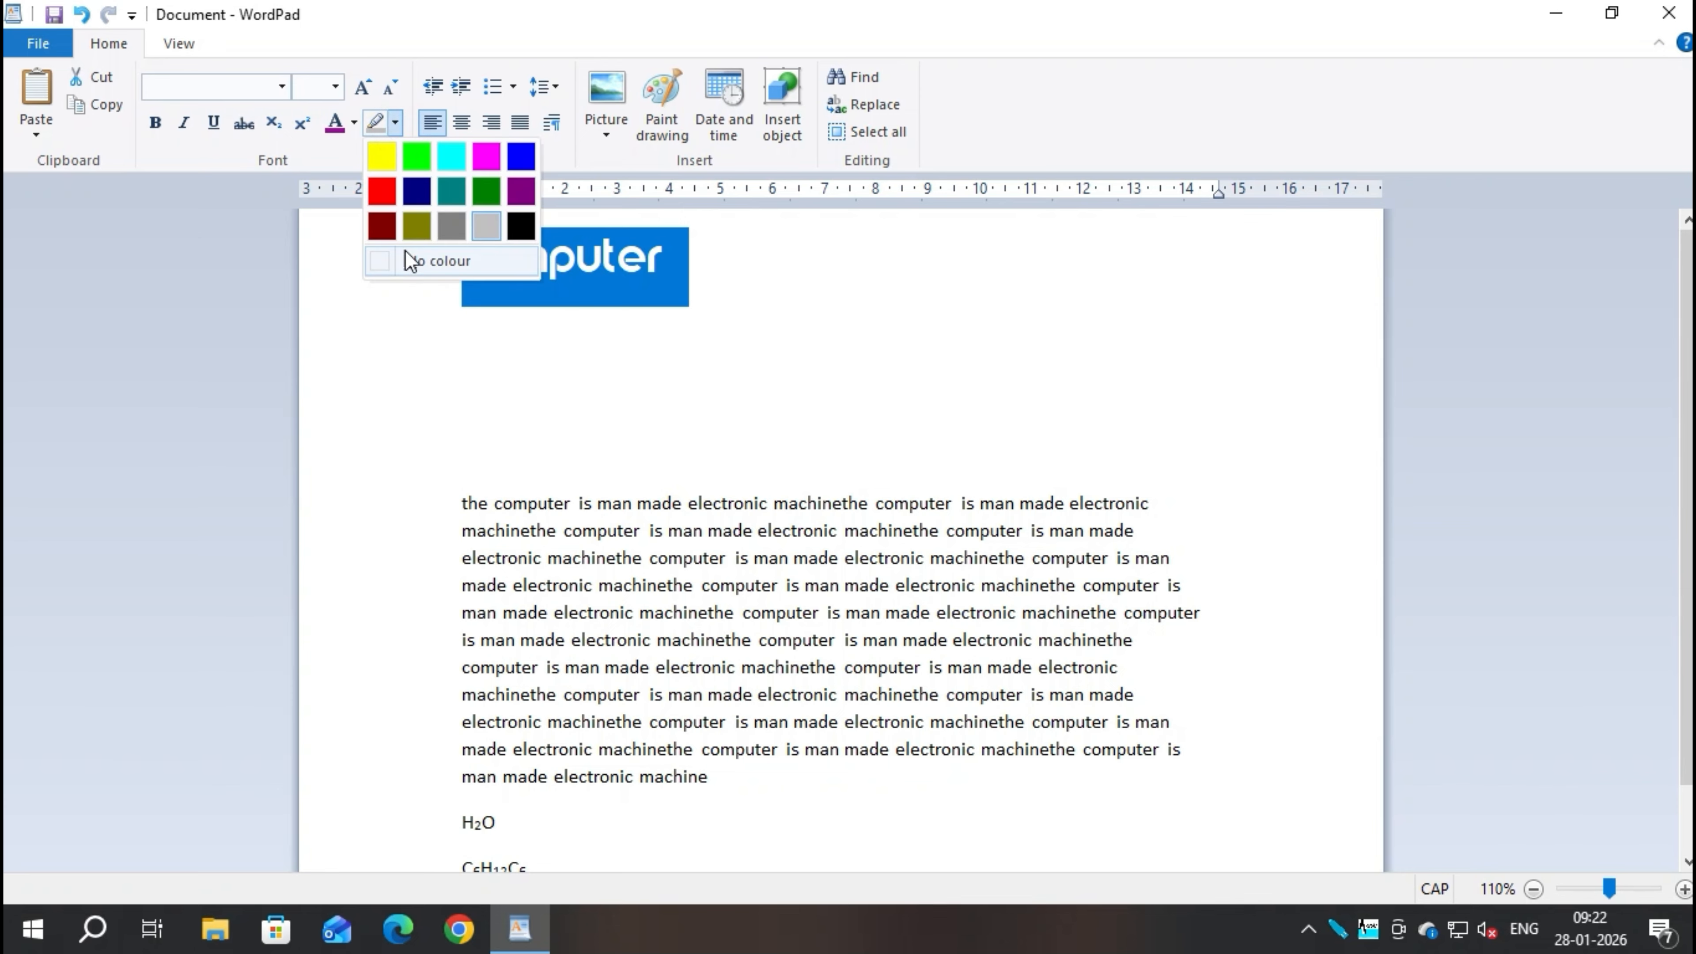
{"action": "left_click", "coordinate": [412, 224]}
{"action": "left_click", "coordinate": [533, 373]}
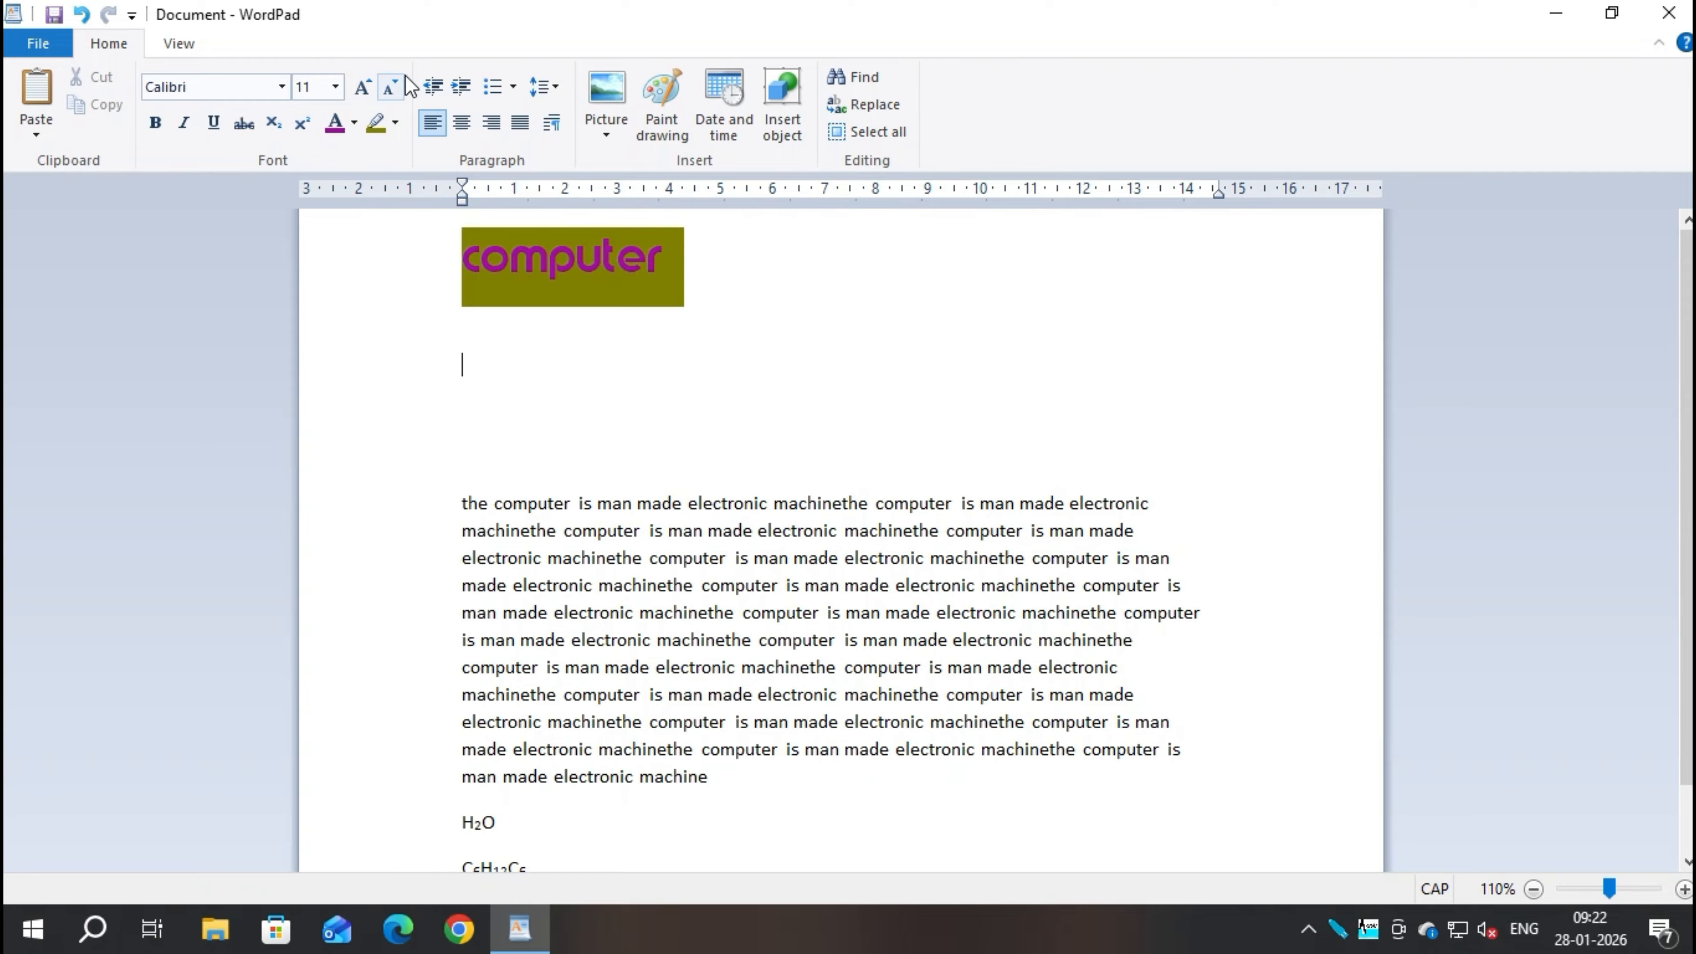
Select the whole document and increase its indent by three levels
{"action": "left_click", "coordinate": [466, 87]}
{"action": "left_click", "coordinate": [488, 405]}
{"action": "key", "text": "ctrl+a"}
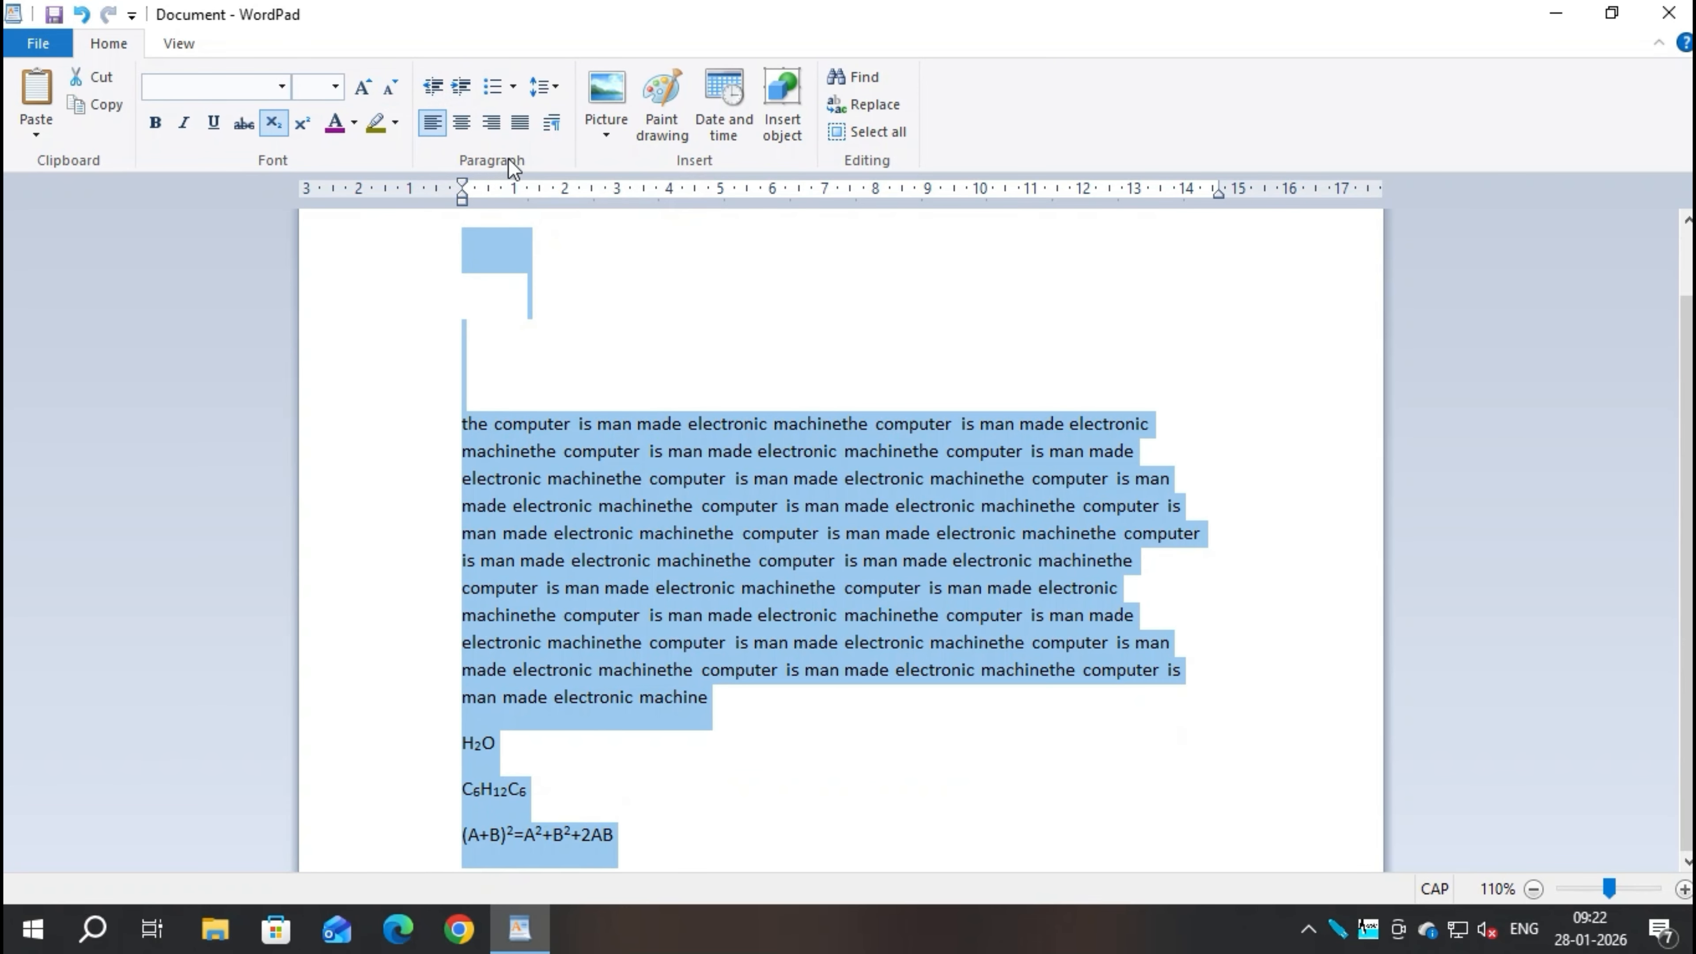
{"action": "left_click", "coordinate": [463, 87]}
{"action": "left_click", "coordinate": [462, 87]}
{"action": "left_click", "coordinate": [462, 87]}
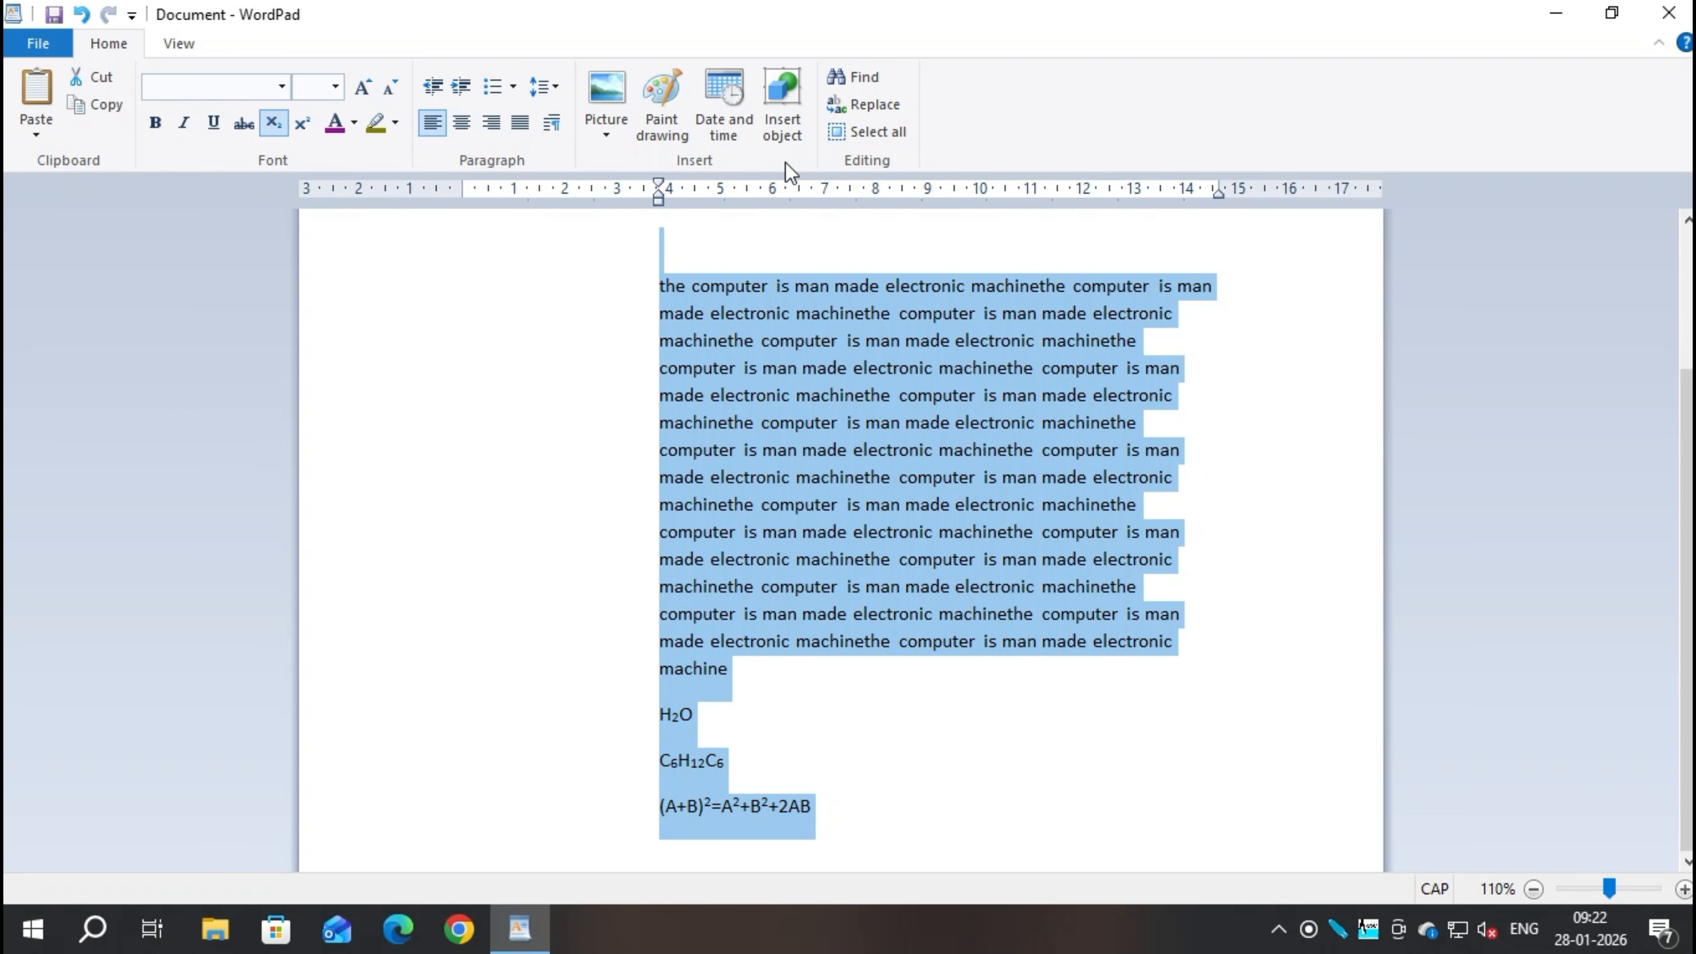
Decrease the indent of the whole document by three levels and clear the selection
{"action": "left_click", "coordinate": [439, 88]}
{"action": "left_click", "coordinate": [439, 87]}
{"action": "left_click", "coordinate": [439, 88]}
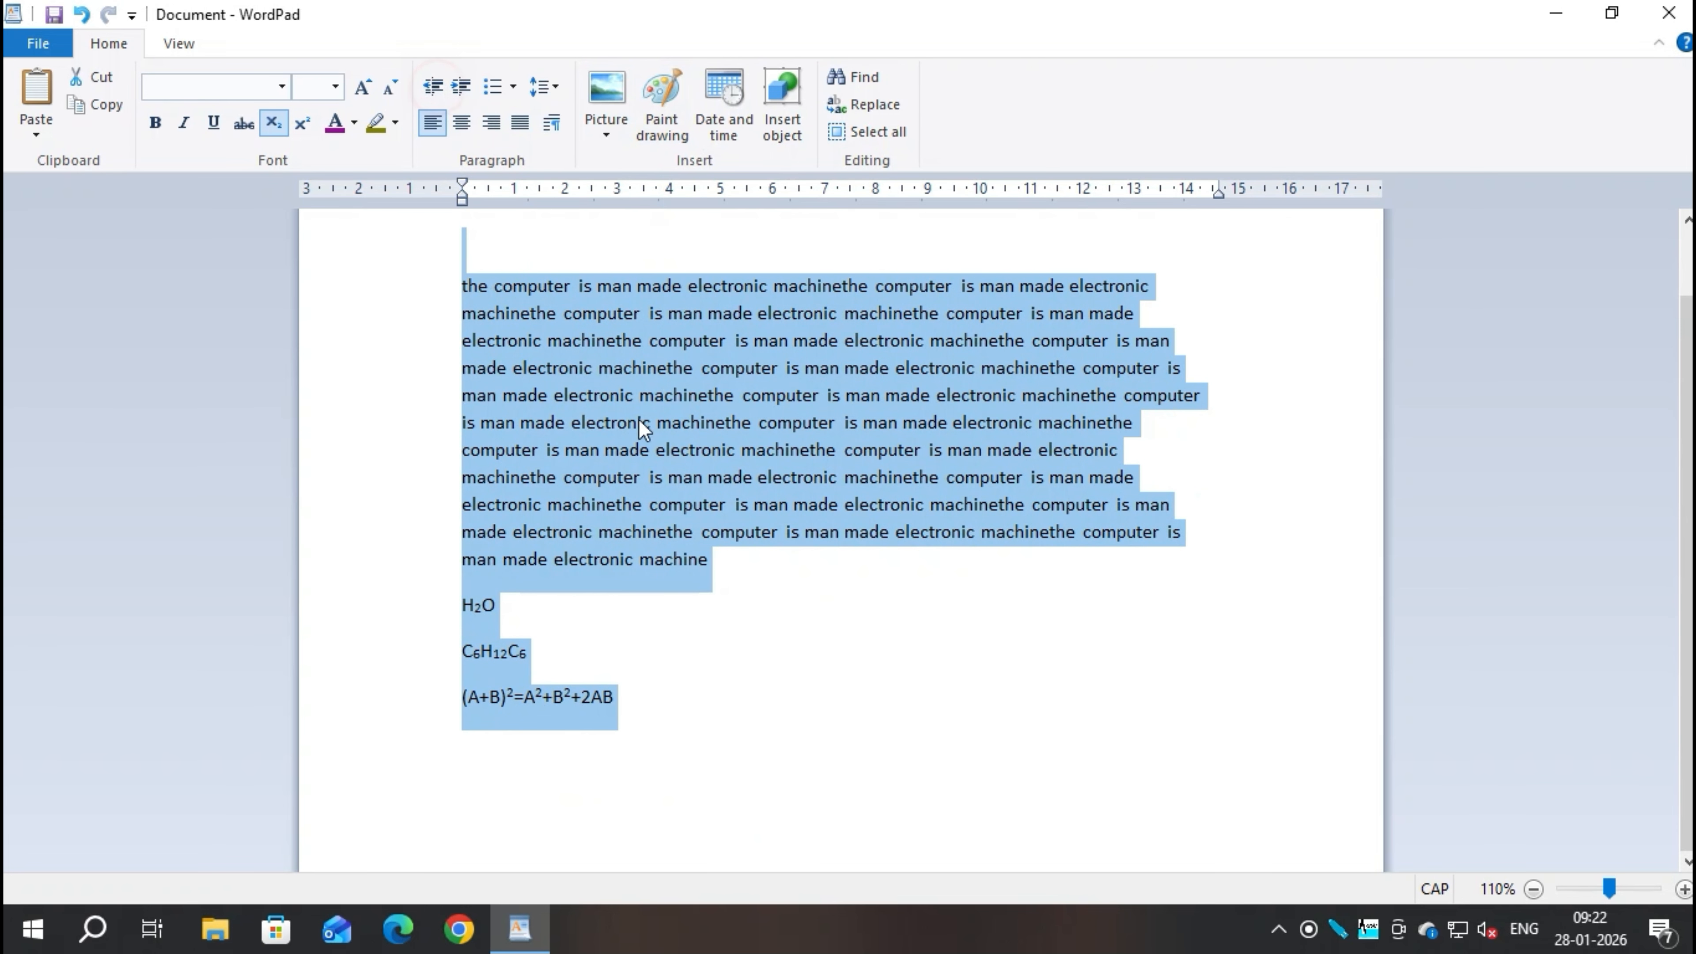
{"action": "scroll", "coordinate": [691, 477], "scroll_direction": "up", "scroll_amount": 3}
{"action": "left_click", "coordinate": [612, 442]}
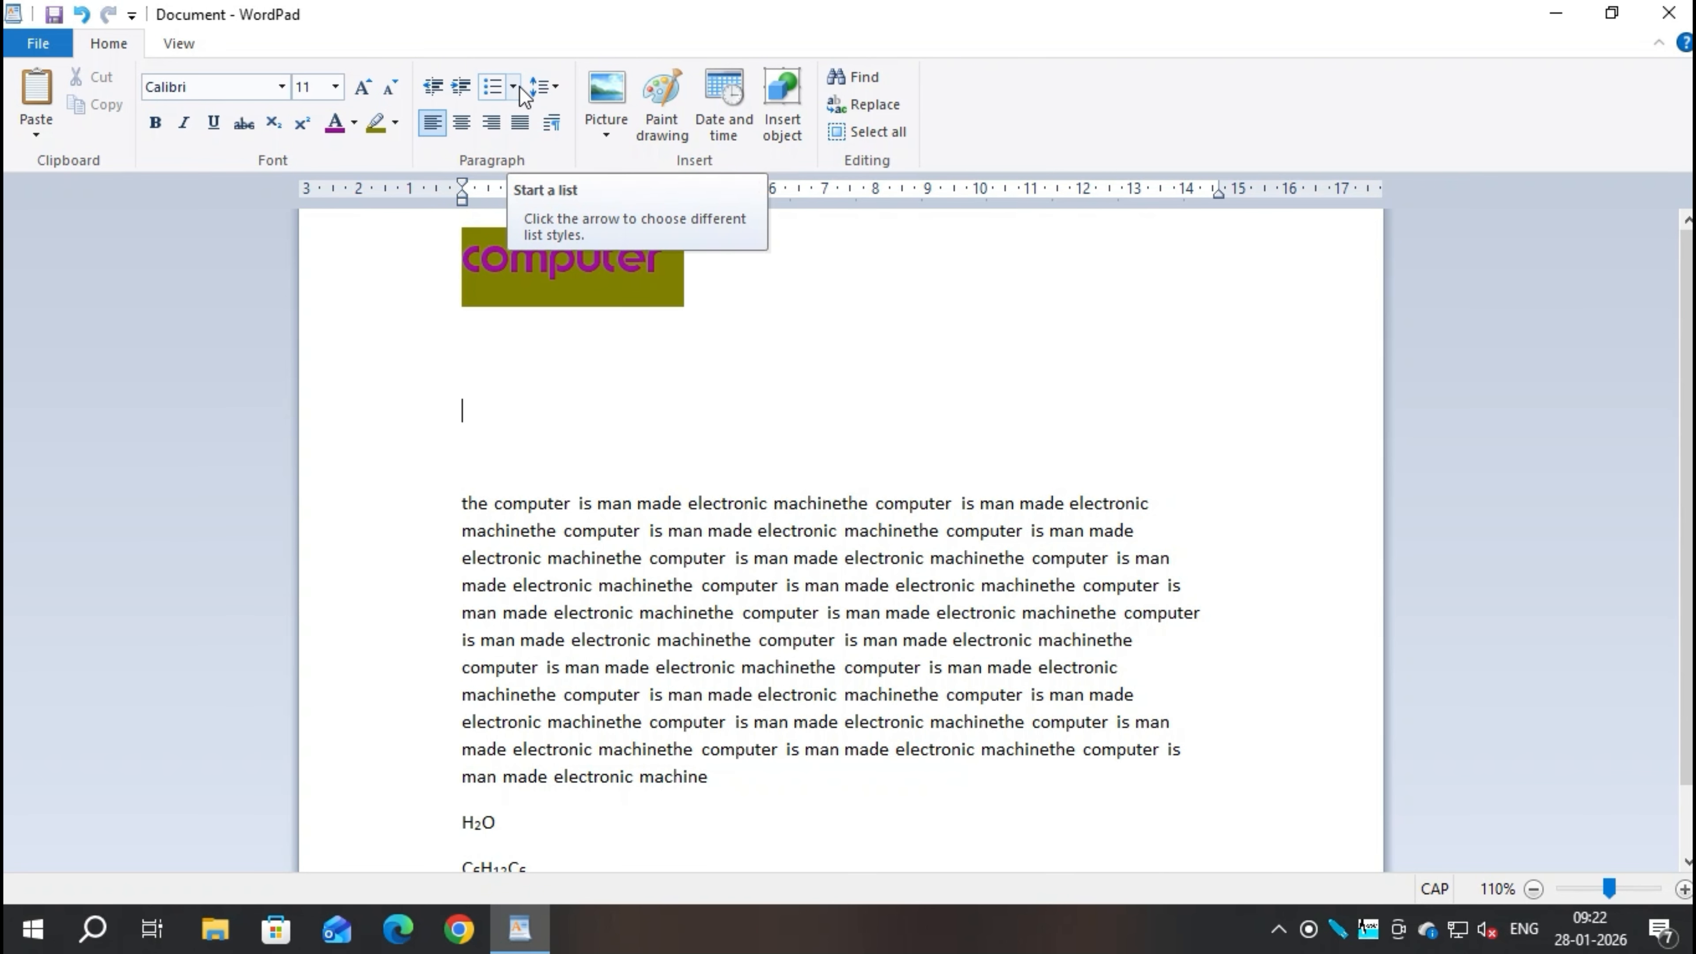
Preview the list styles, such as uppercase Roman numerals on the whole document and numbering on the paragraph, without applying any
{"action": "key", "text": "ctrl+a"}
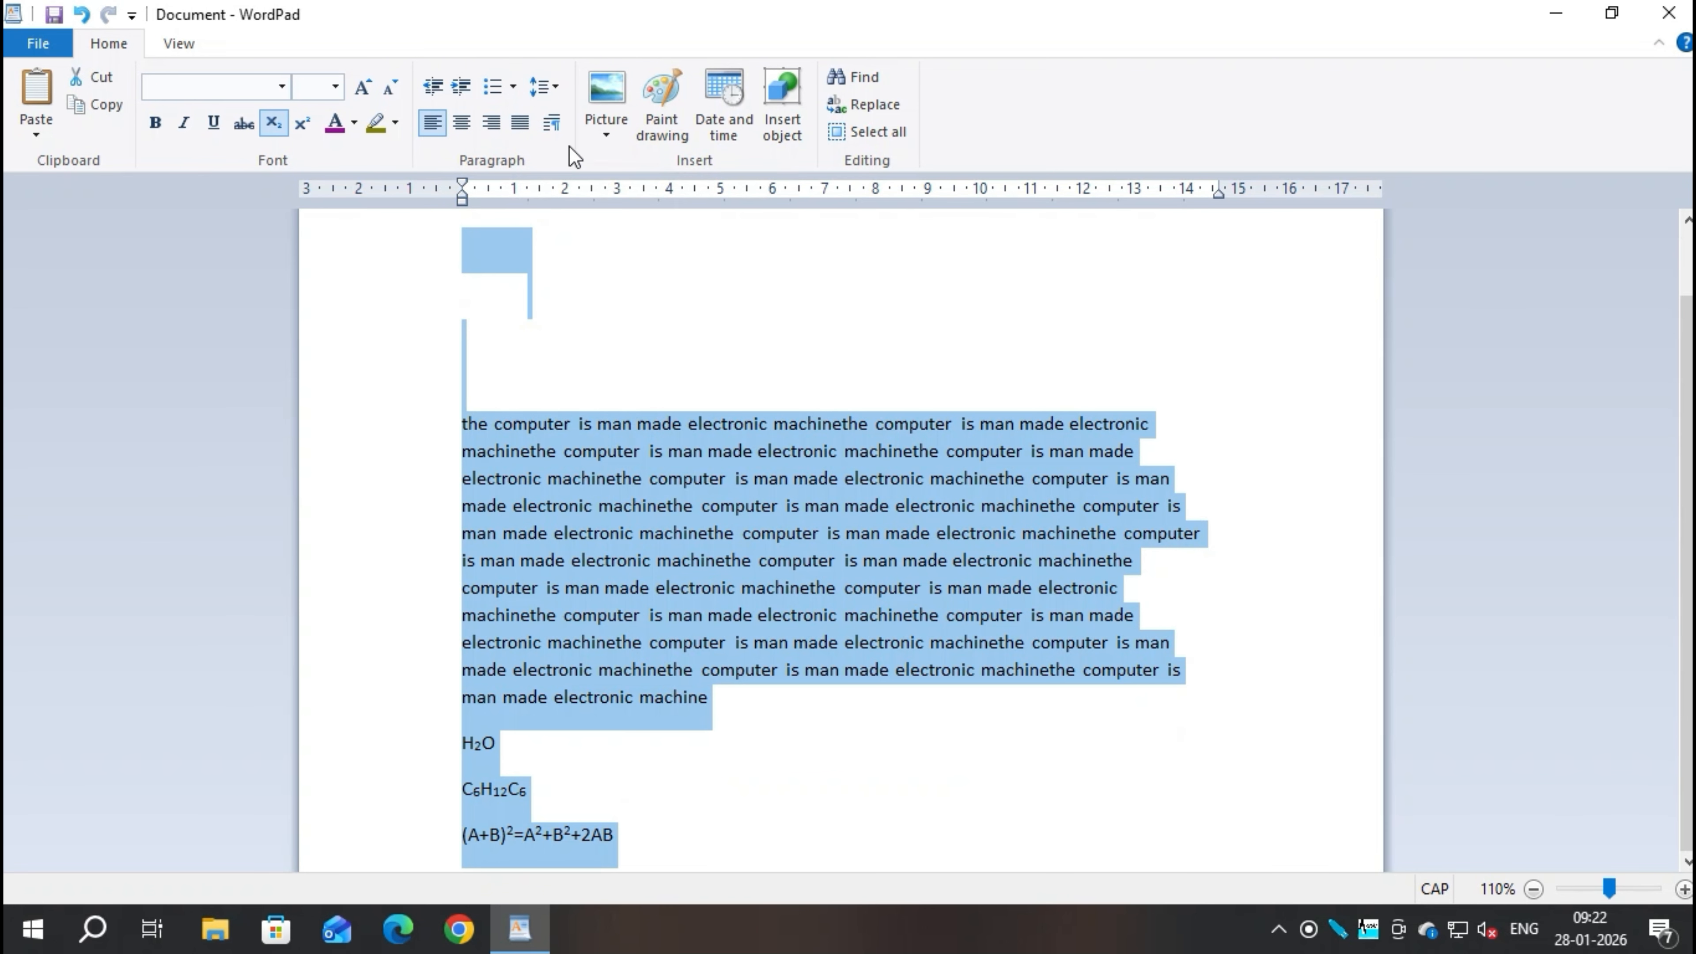
{"action": "left_click", "coordinate": [512, 86]}
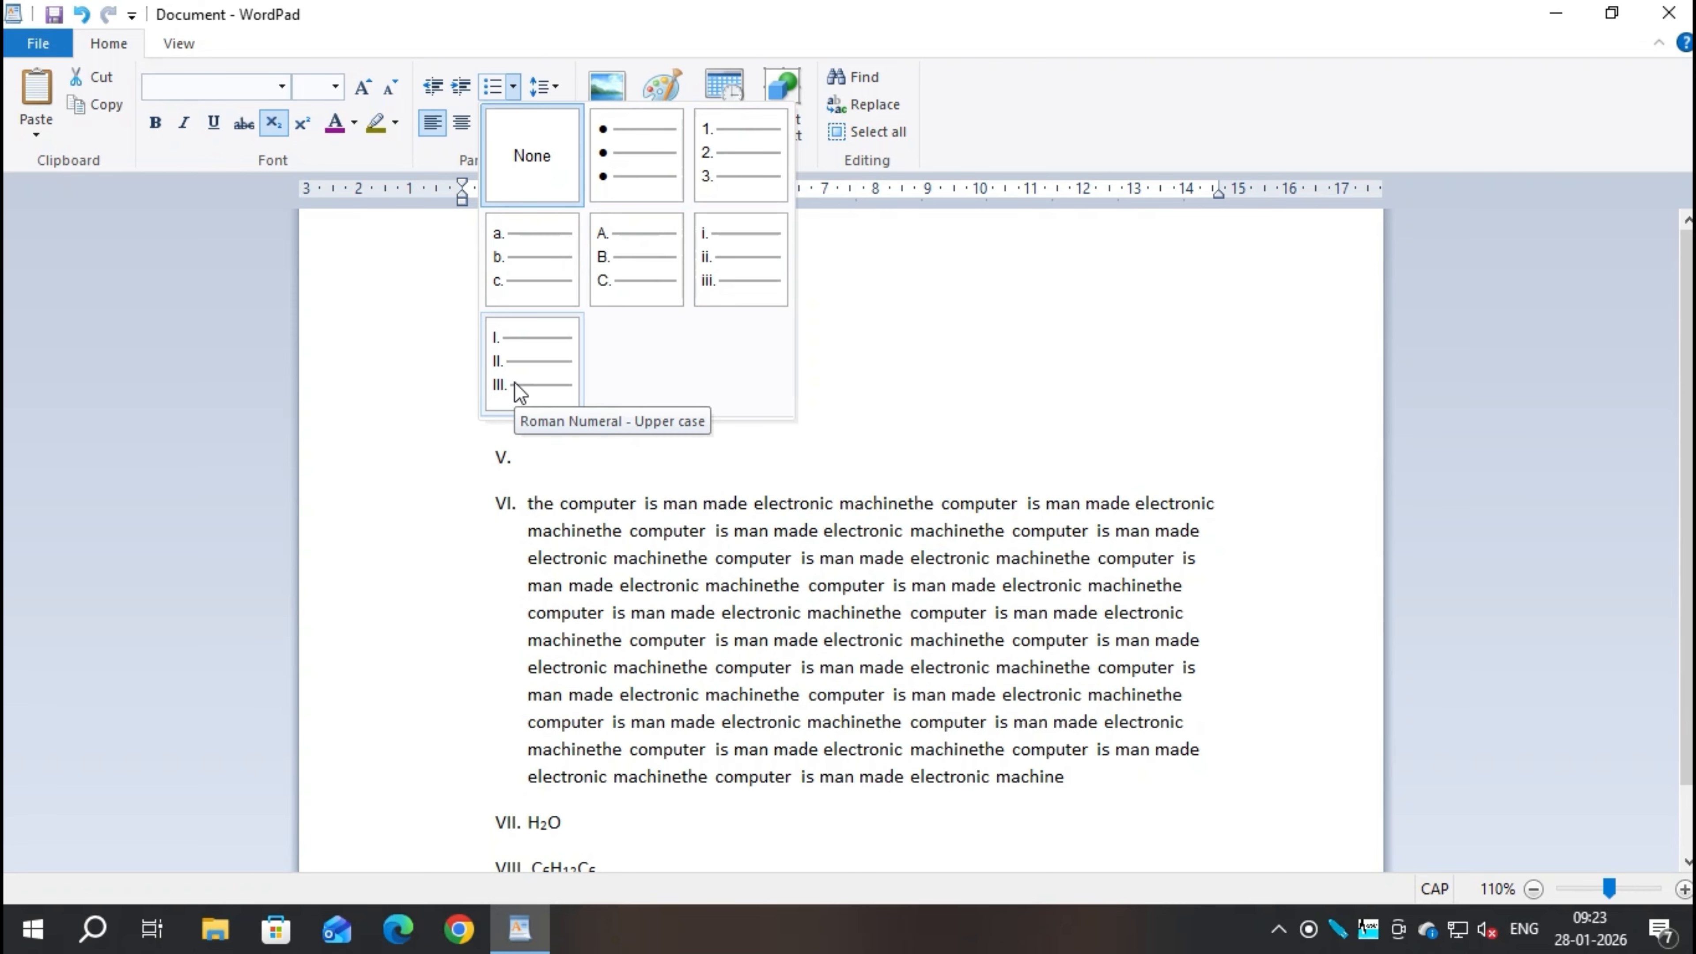
{"action": "left_click", "coordinate": [802, 585]}
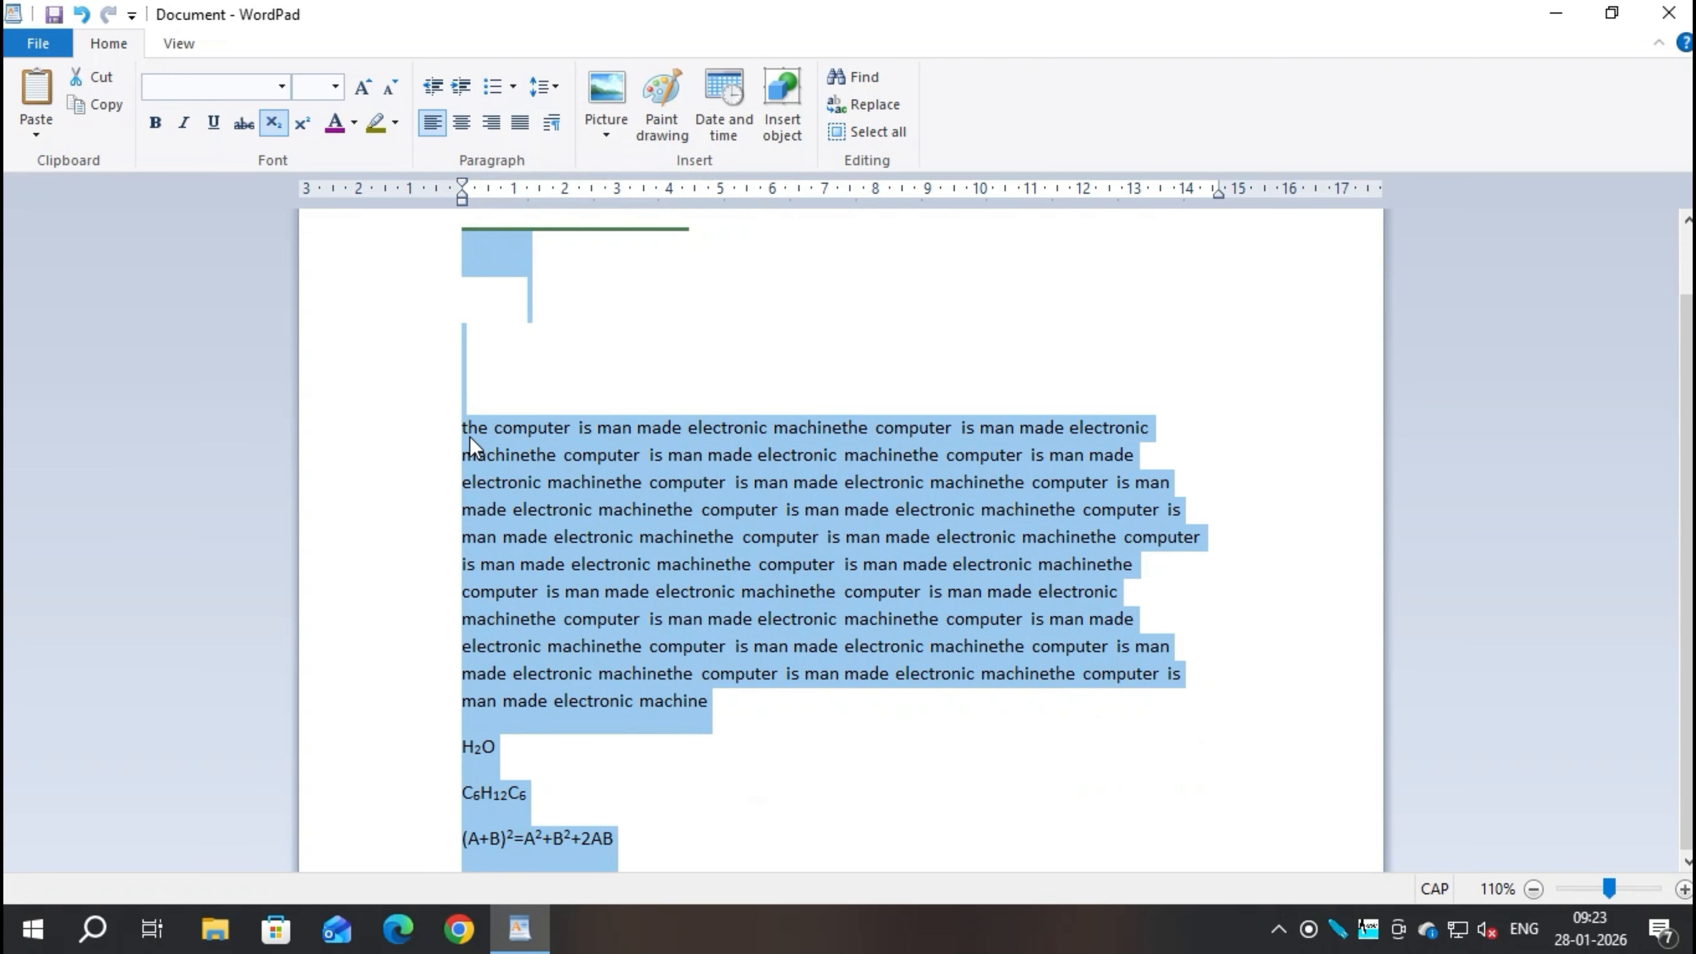
{"action": "left_click", "coordinate": [468, 437]}
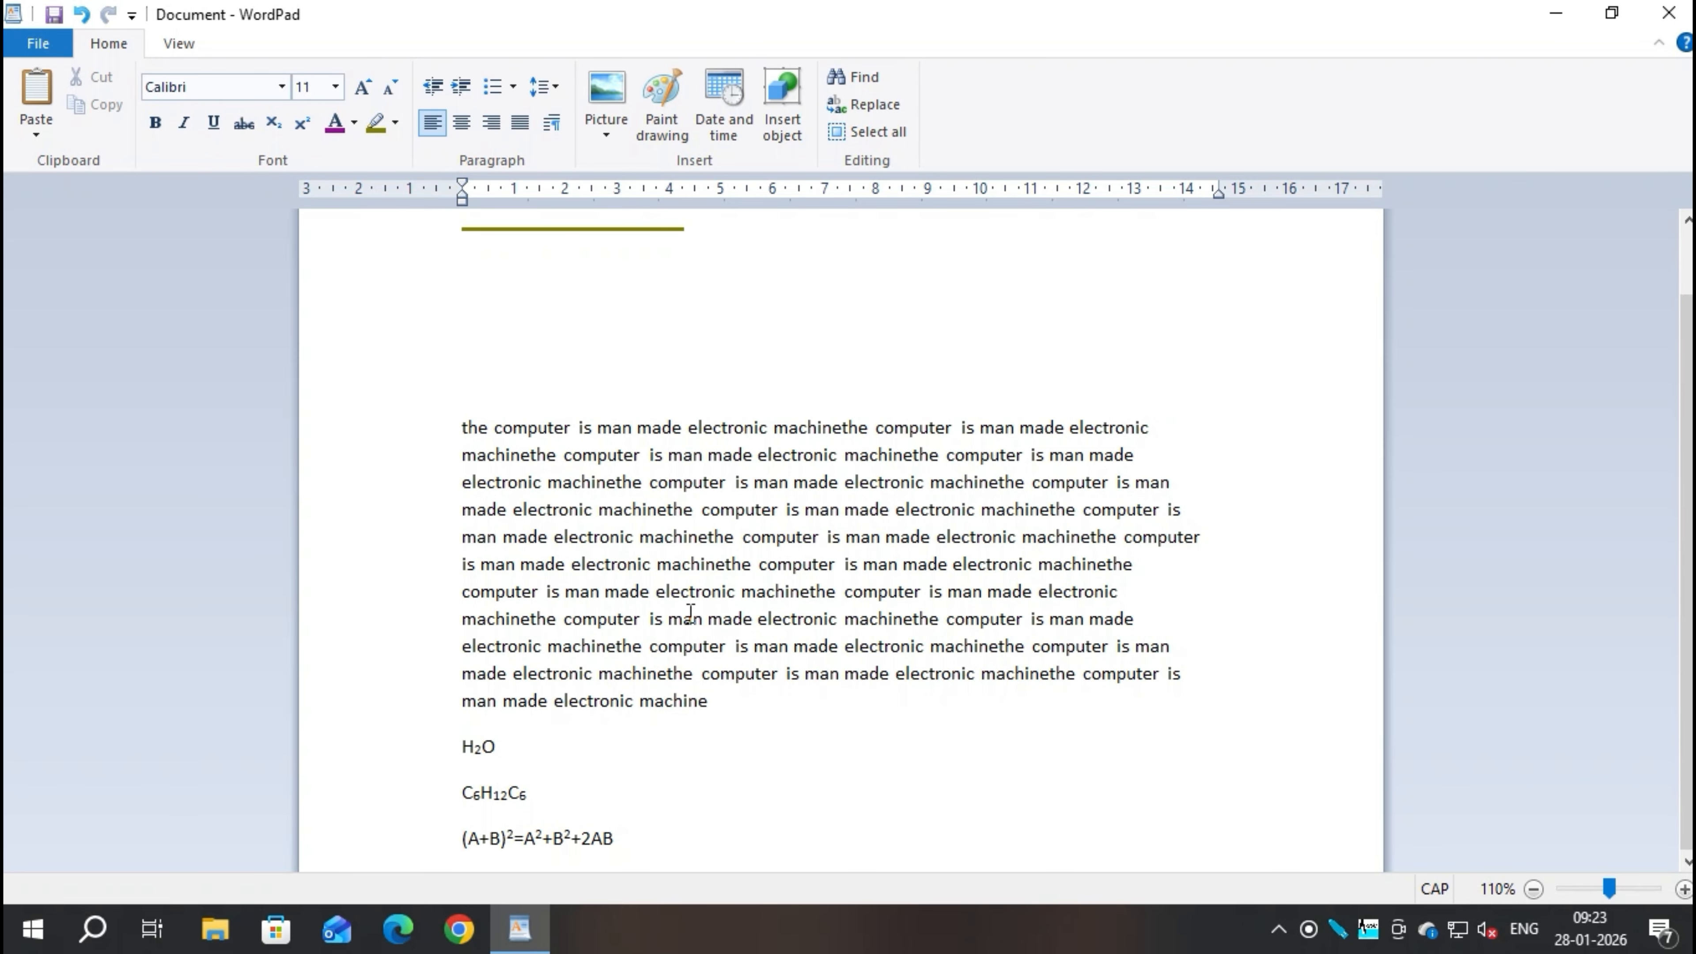
{"action": "left_click", "coordinate": [512, 87]}
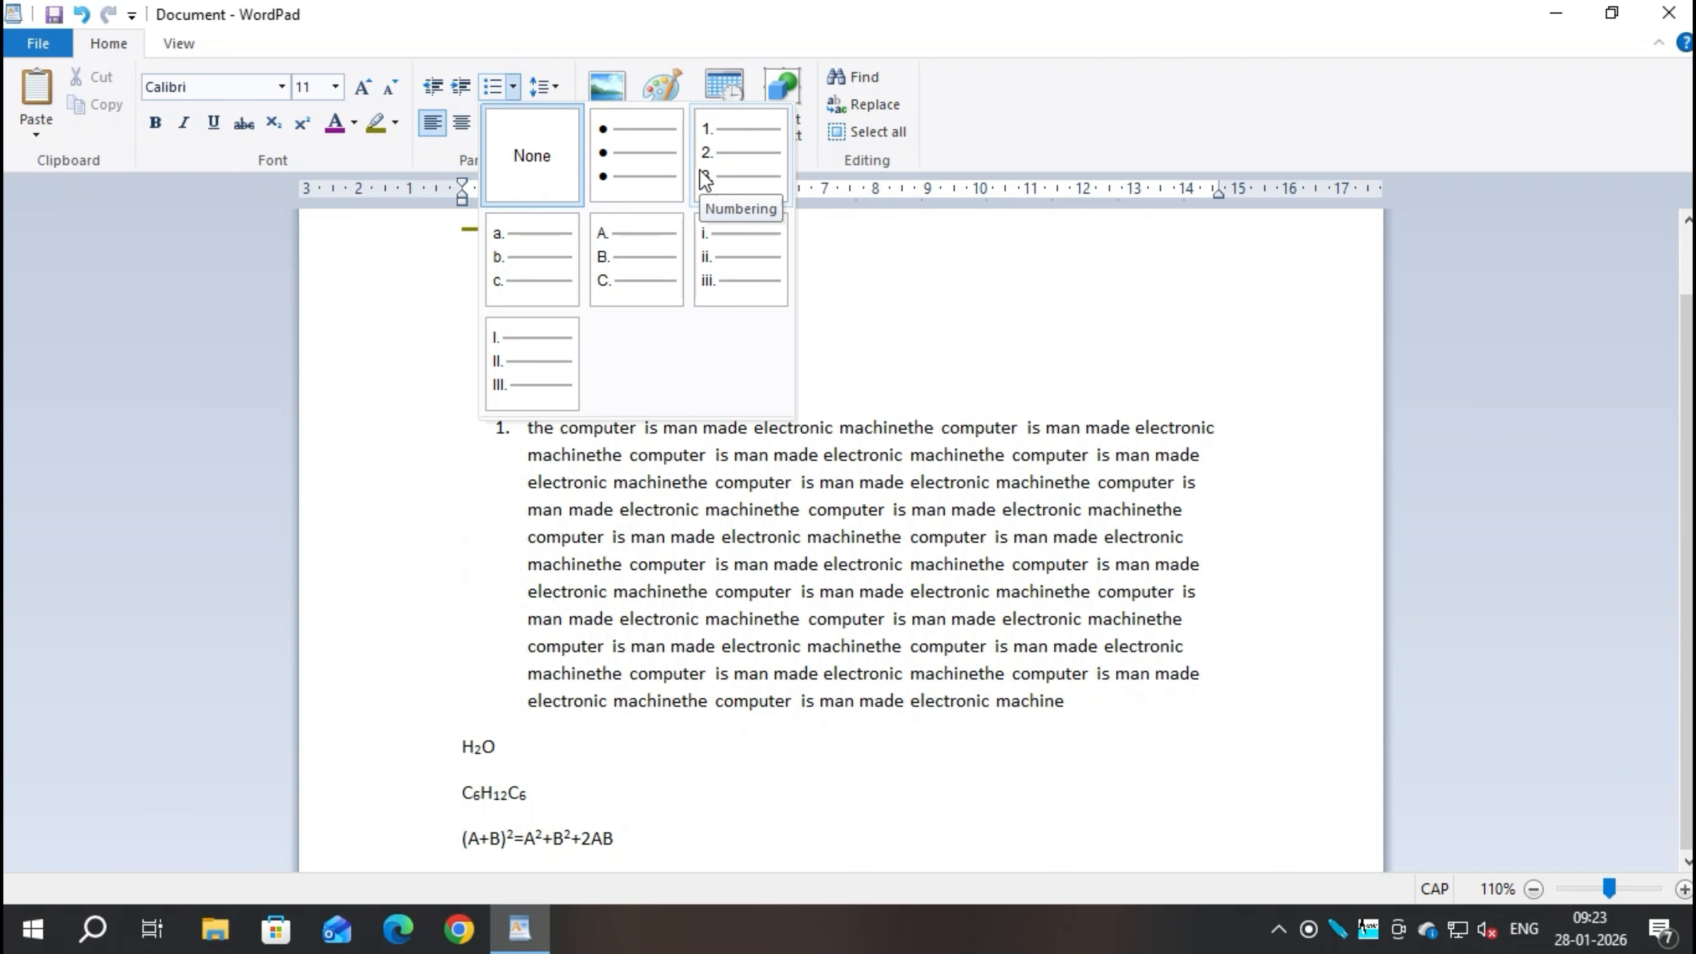
{"action": "key", "text": "Escape"}
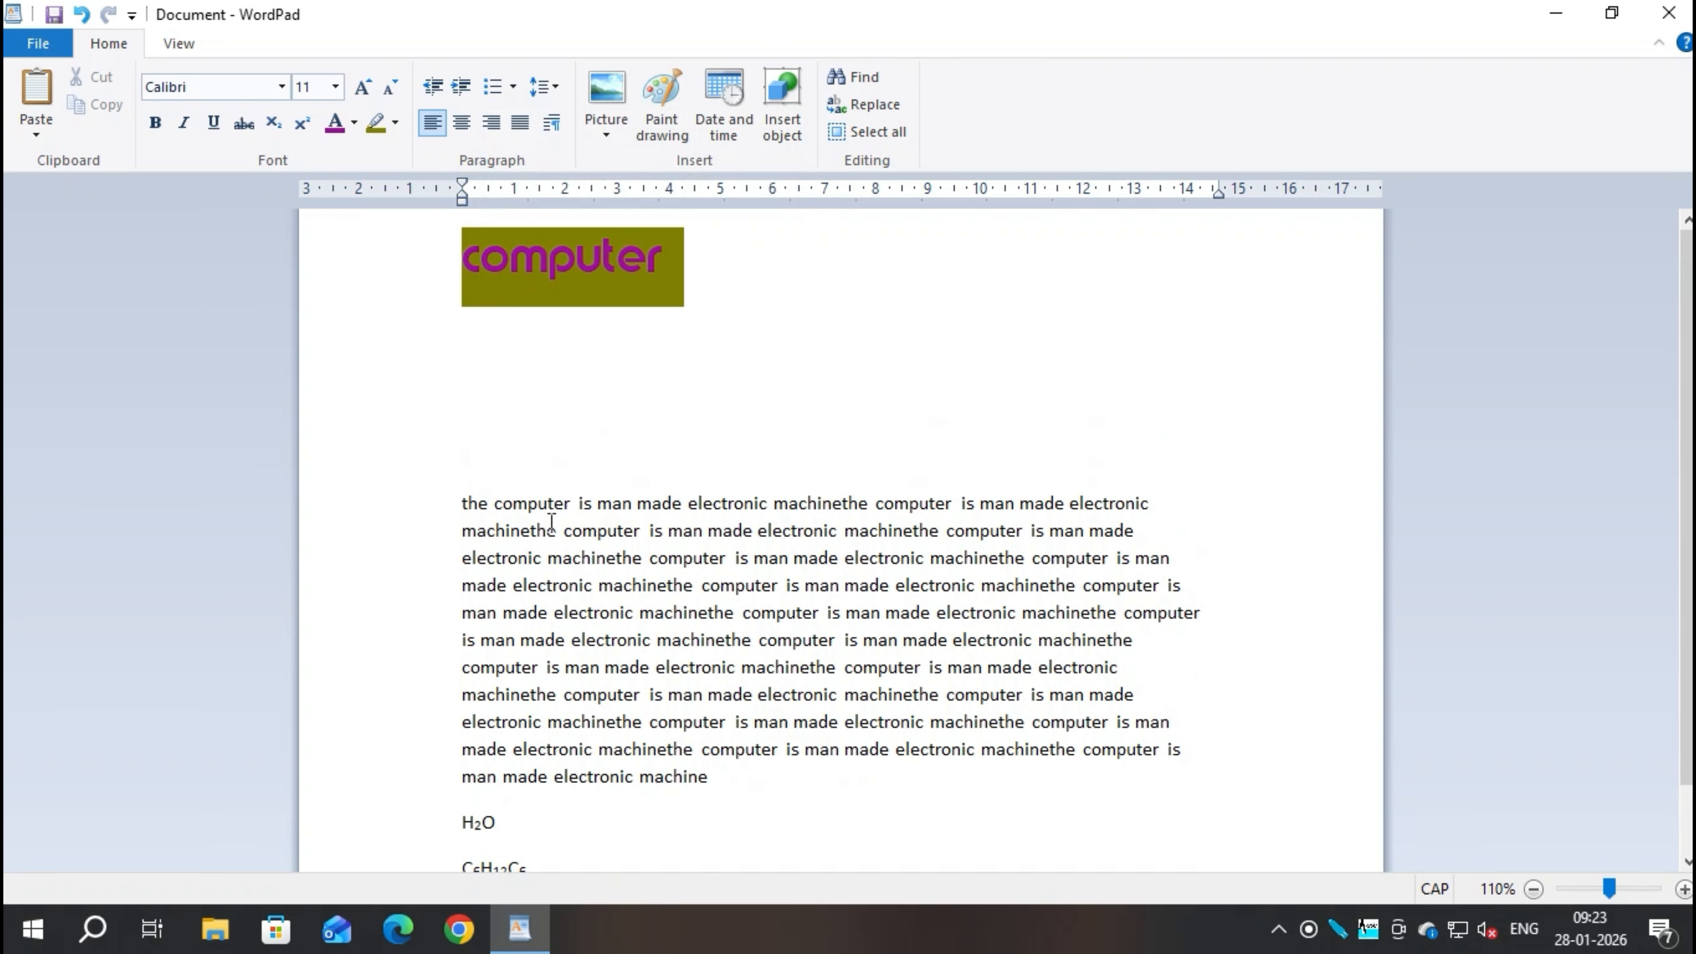
Set the line spacing of the whole document to 2
{"action": "key", "text": "ctrl+a"}
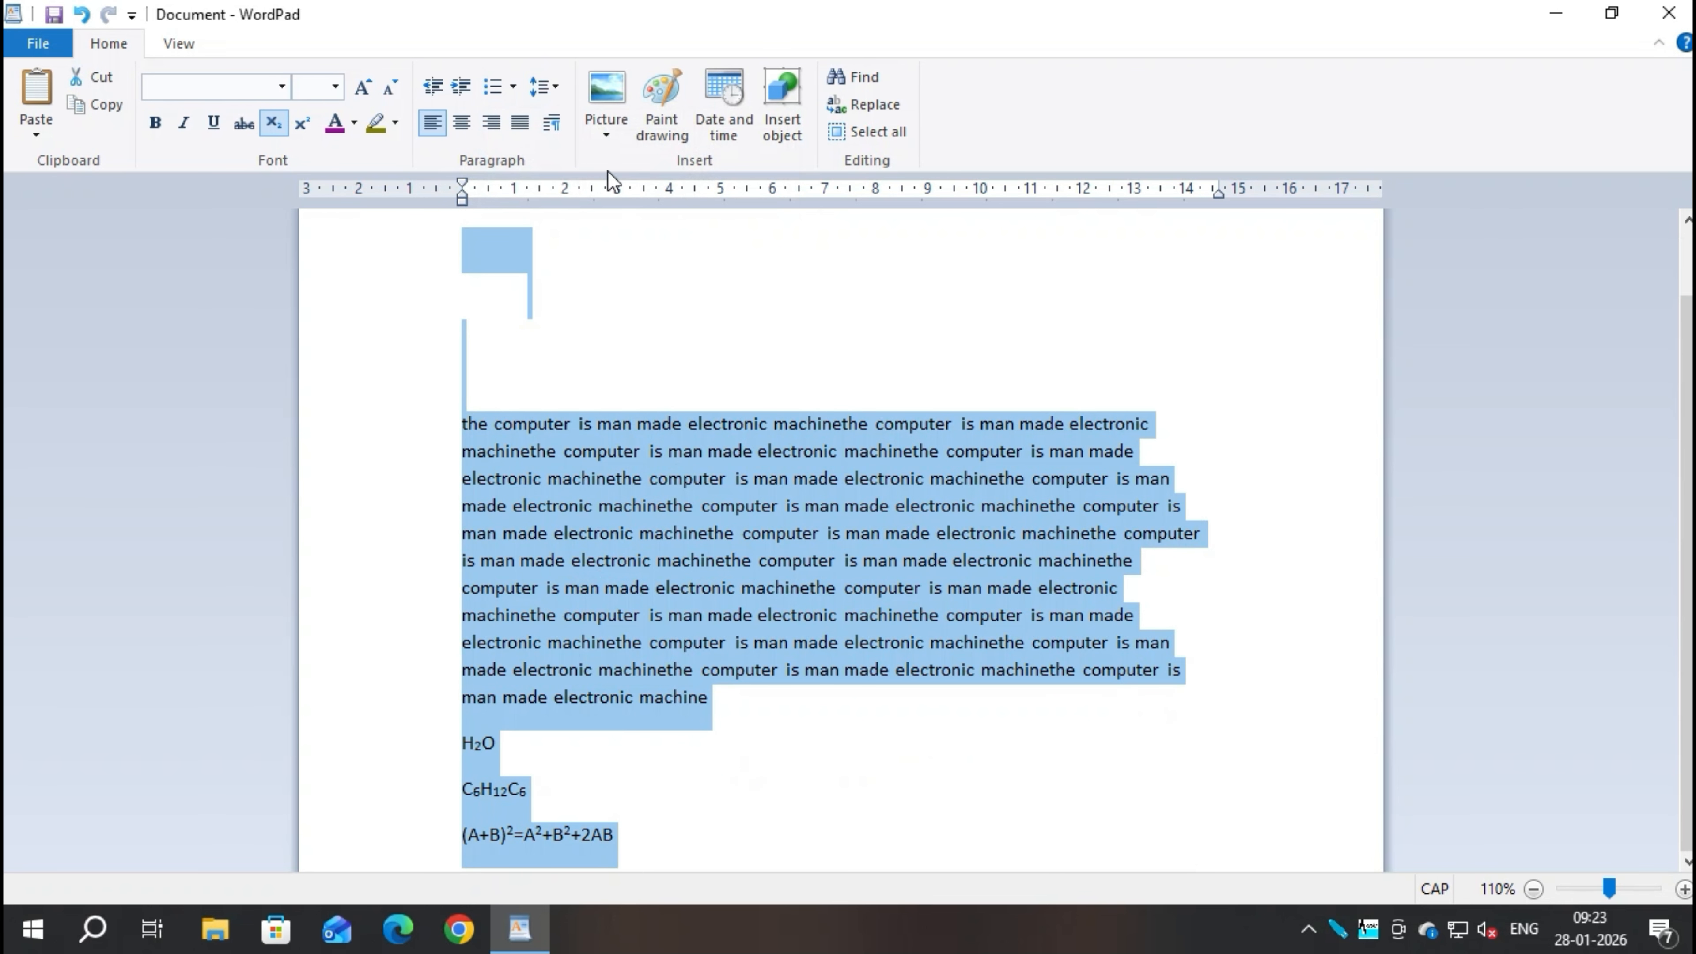
{"action": "left_click", "coordinate": [514, 87]}
{"action": "left_click", "coordinate": [555, 87]}
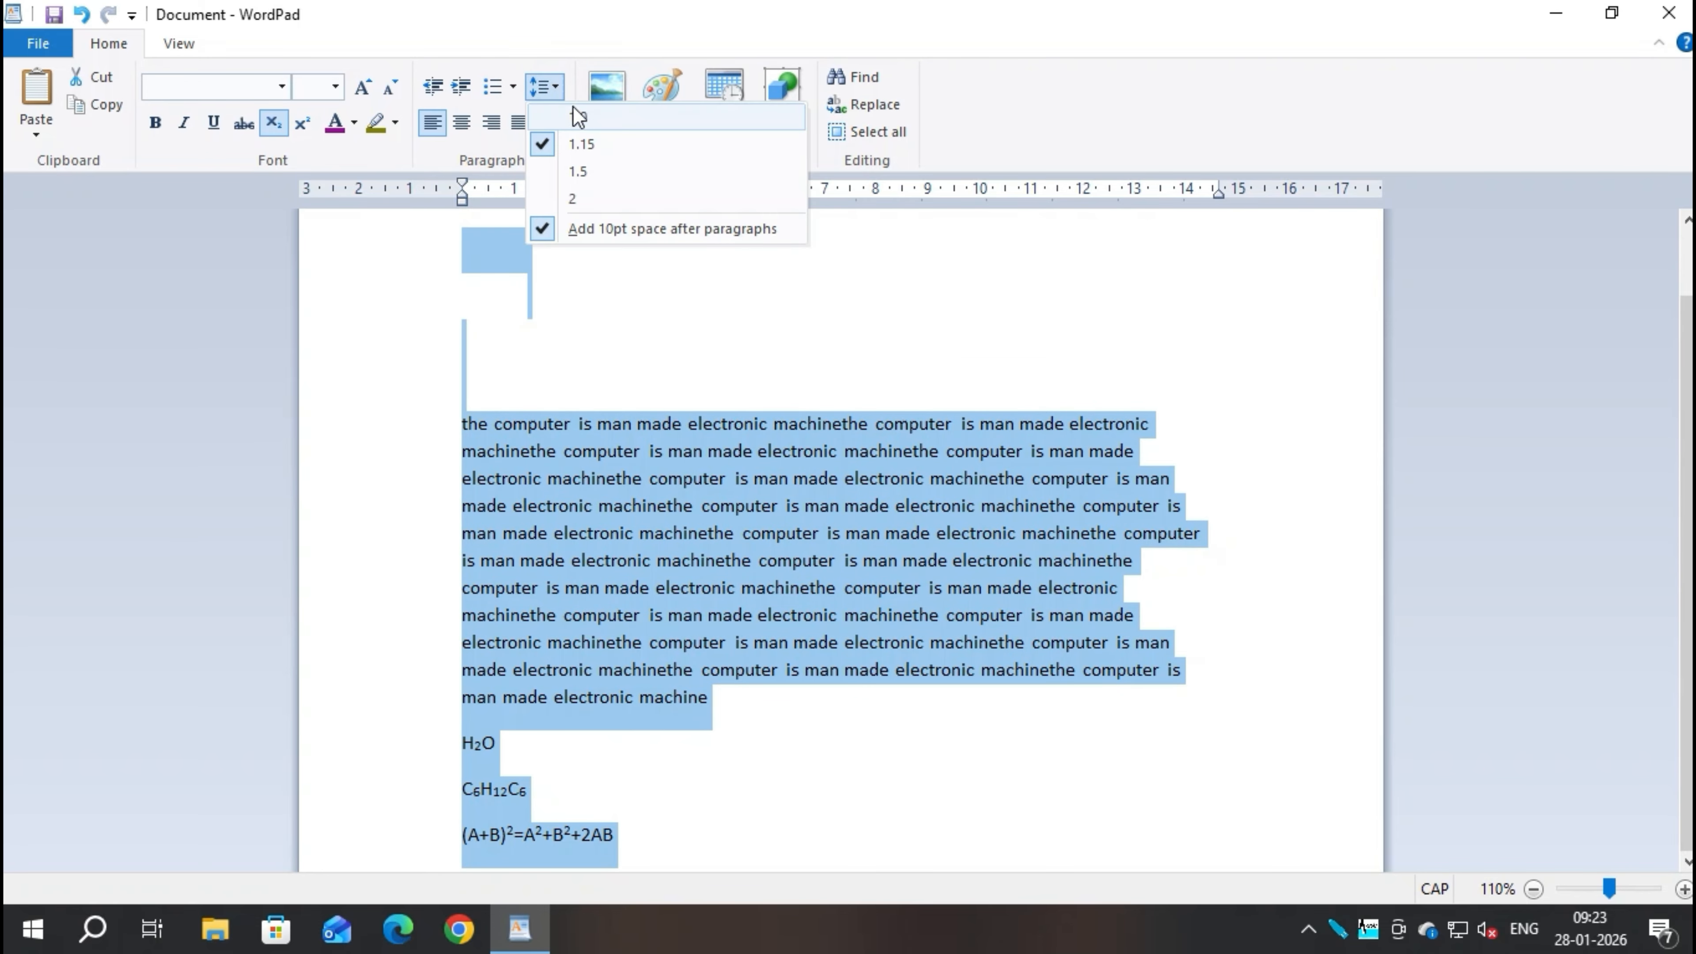
{"action": "left_click", "coordinate": [587, 197]}
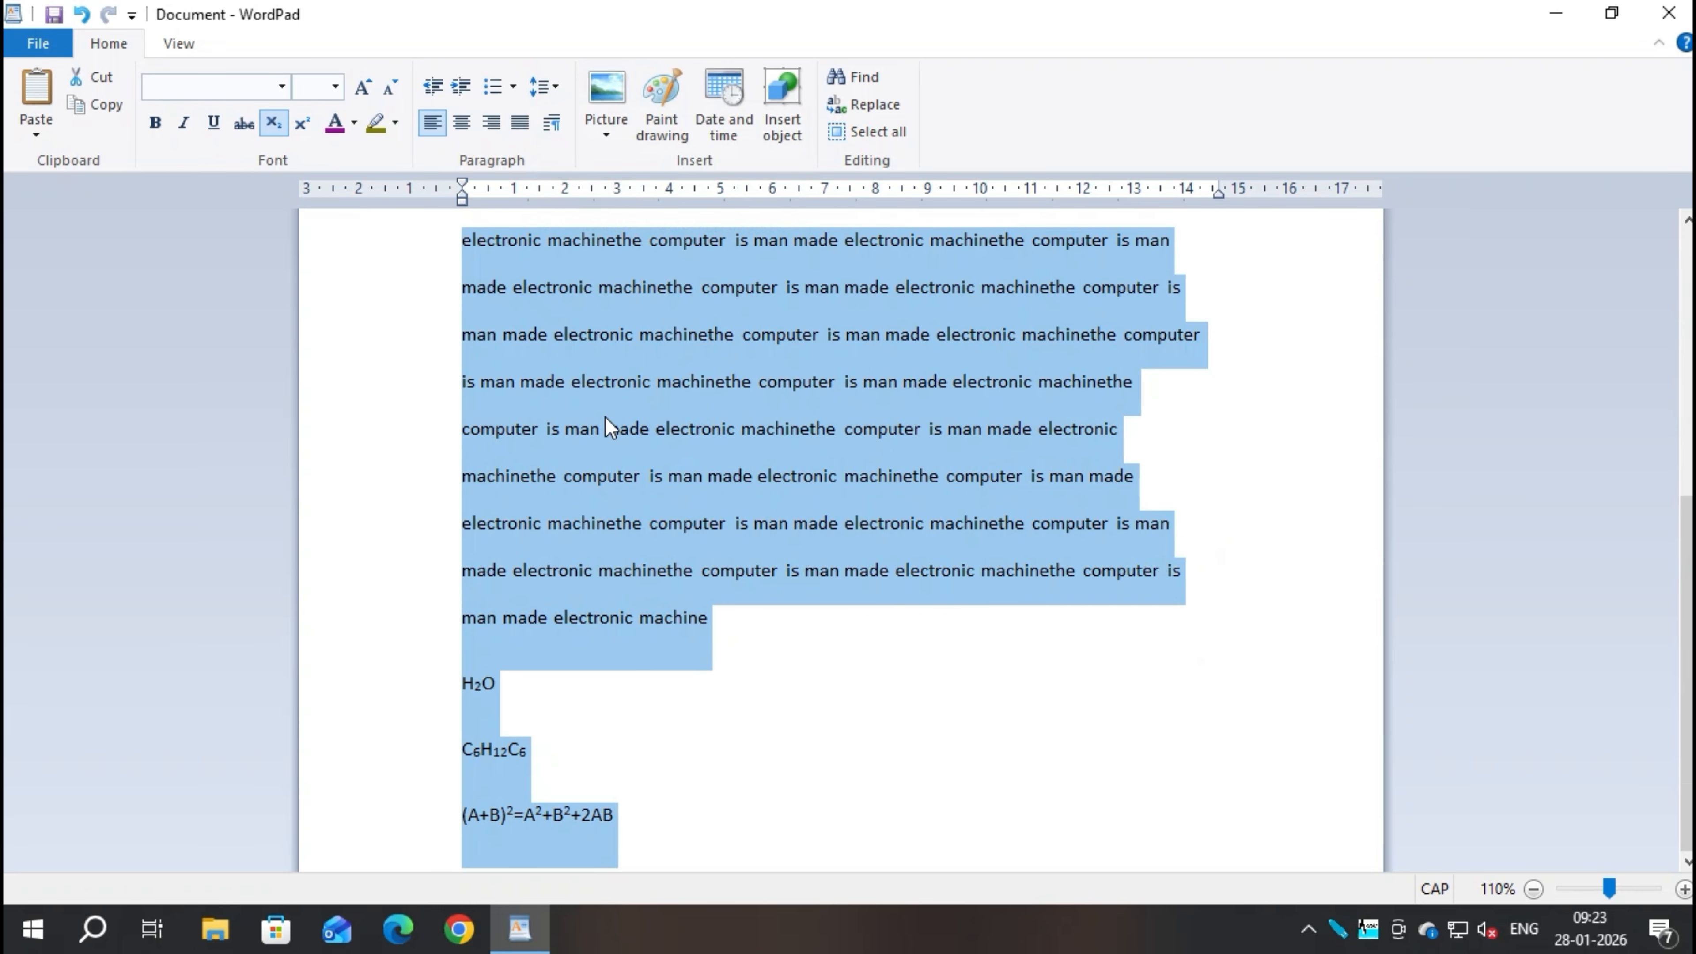
Set the line spacing of the whole document to single, the tightest option
{"action": "left_click", "coordinate": [556, 86]}
{"action": "left_click", "coordinate": [588, 120]}
{"action": "scroll", "coordinate": [641, 370], "scroll_direction": "up", "scroll_amount": 4}
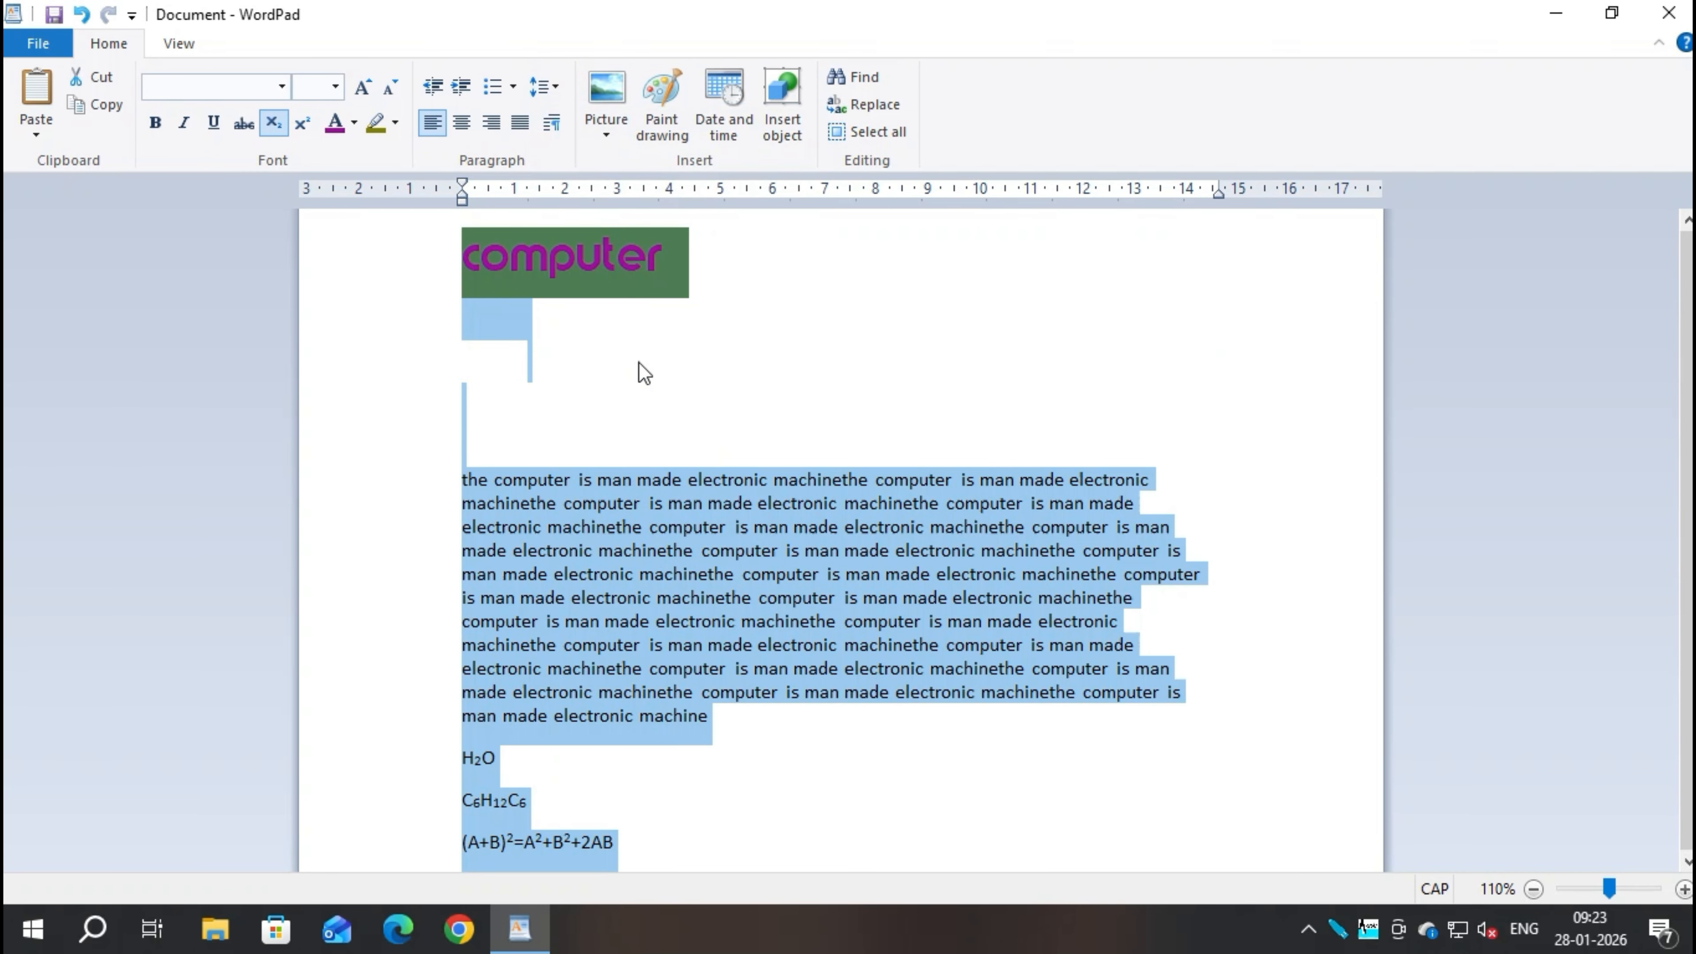
Delete the surplus empty lines between the heading and the paragraph
{"action": "left_click", "coordinate": [632, 376]}
{"action": "left_click", "coordinate": [534, 433]}
{"action": "key", "text": "BackSpace"}
{"action": "key", "text": "BackSpace"}
{"action": "key", "text": "BackSpace"}
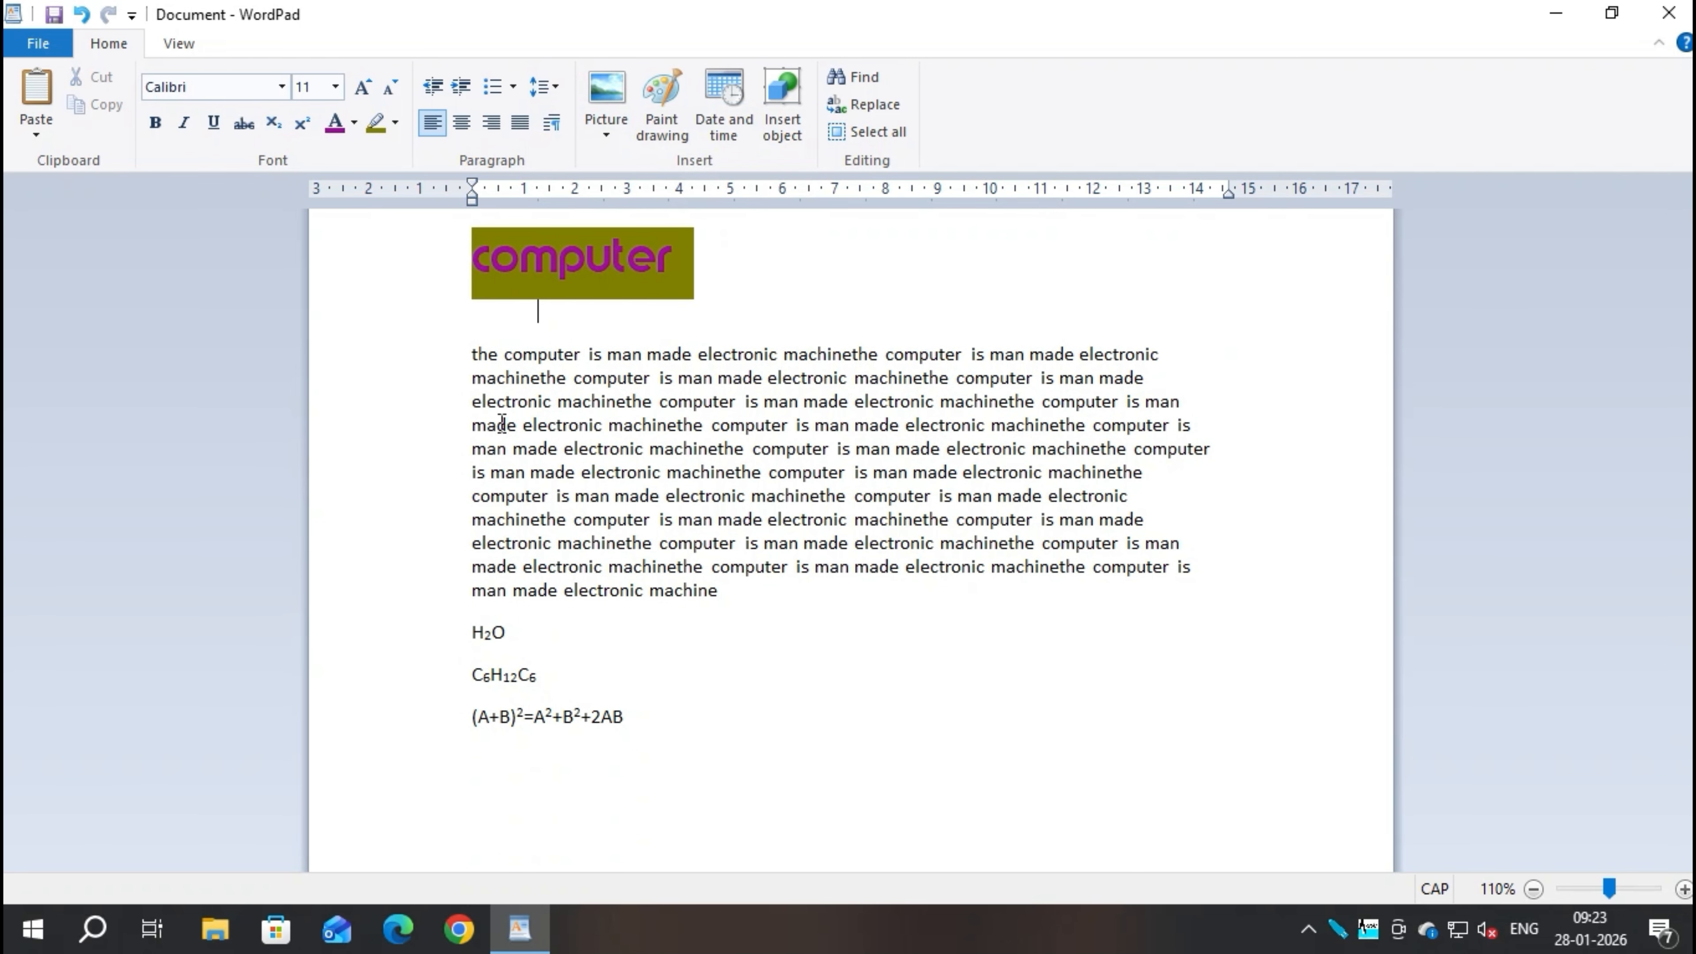
Remove the remaining empty line below the heading, and try centred and right alignment on the whole document before justifying it
{"action": "key", "text": "BackSpace"}
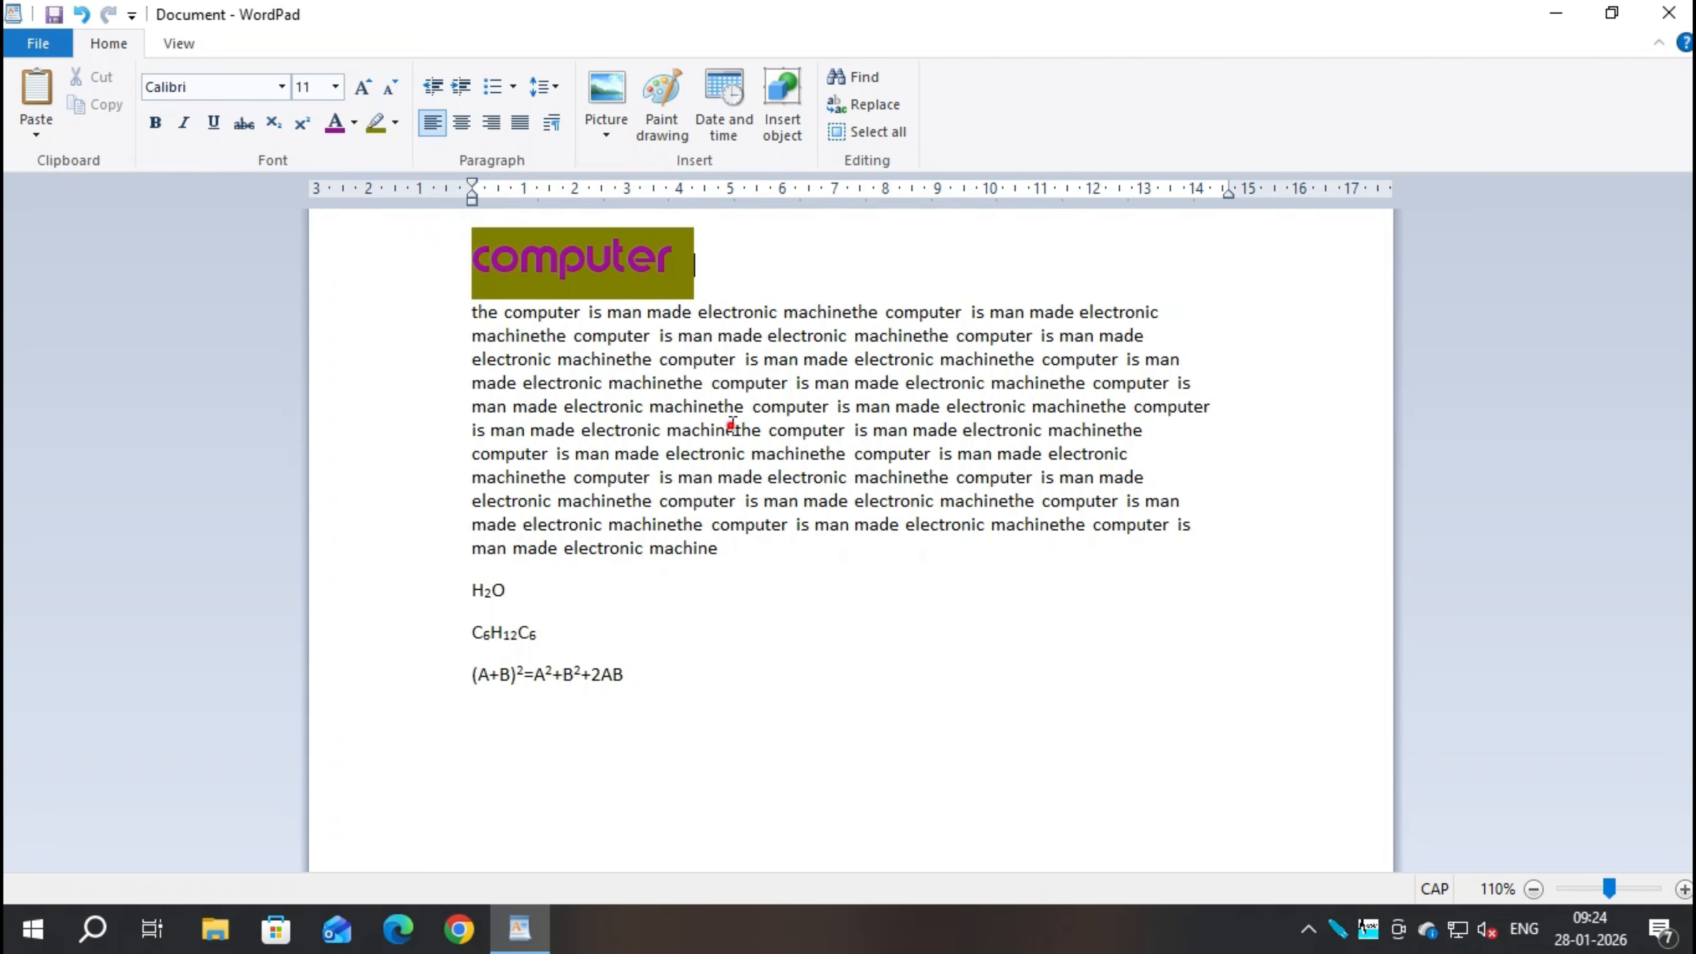
{"action": "left_click", "coordinate": [485, 242]}
{"action": "left_click_drag", "start_coordinate": [485, 242], "coordinate": [769, 701]}
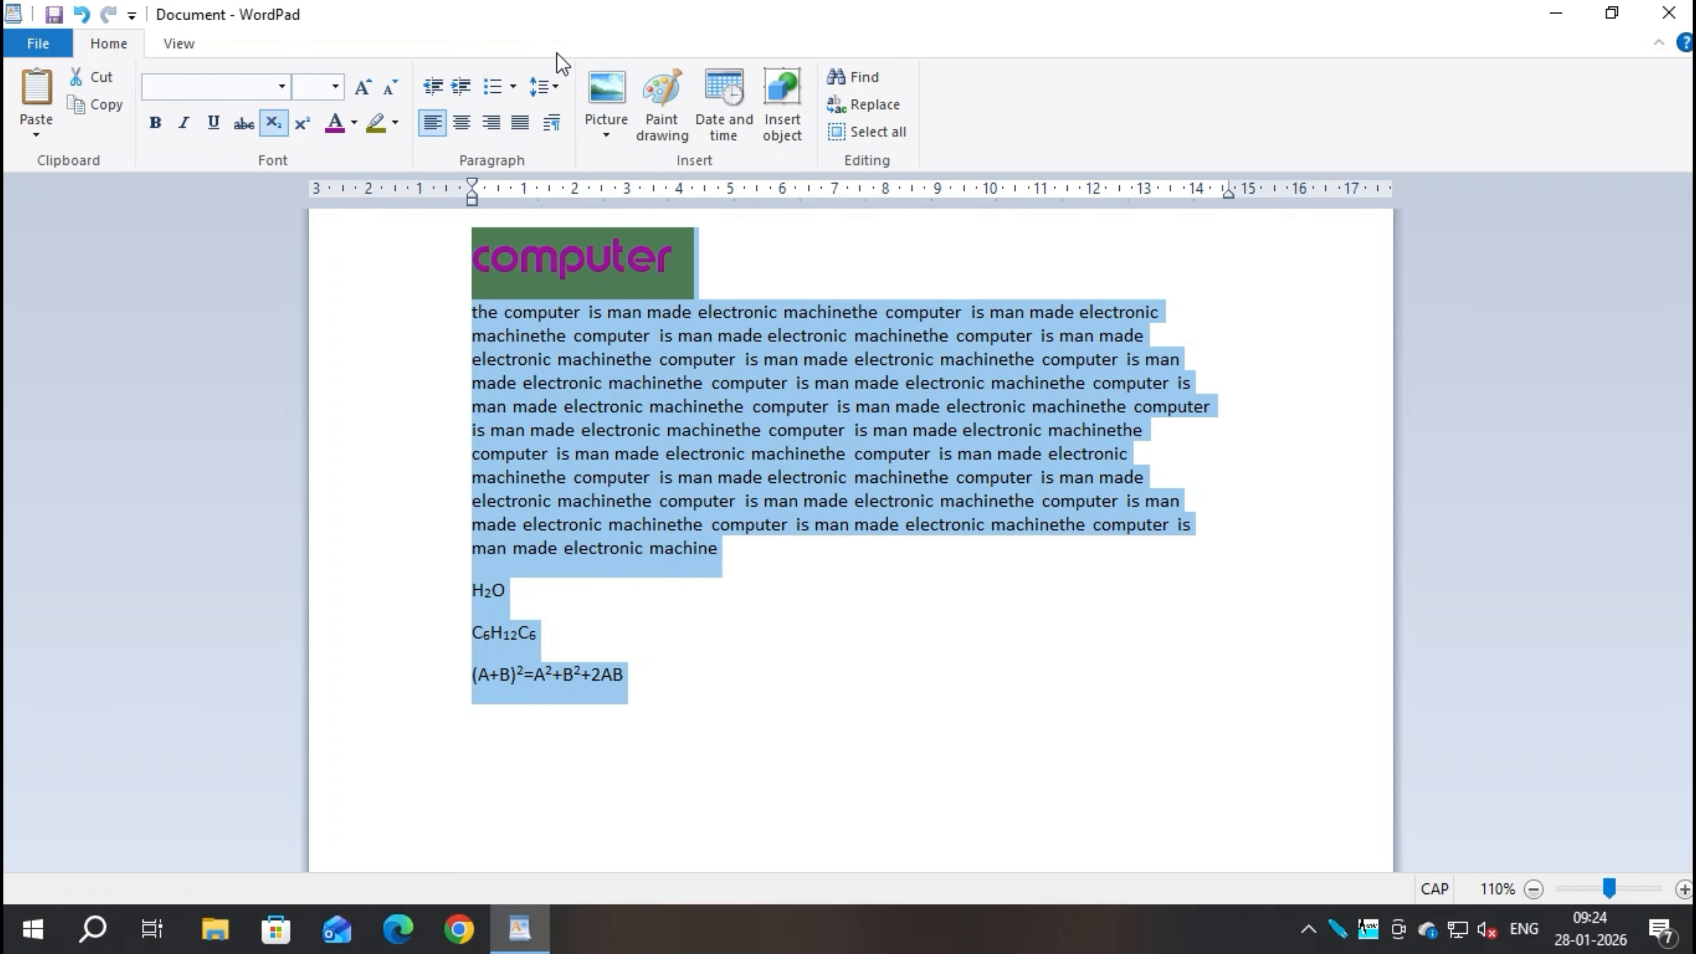
{"action": "left_click", "coordinate": [462, 126]}
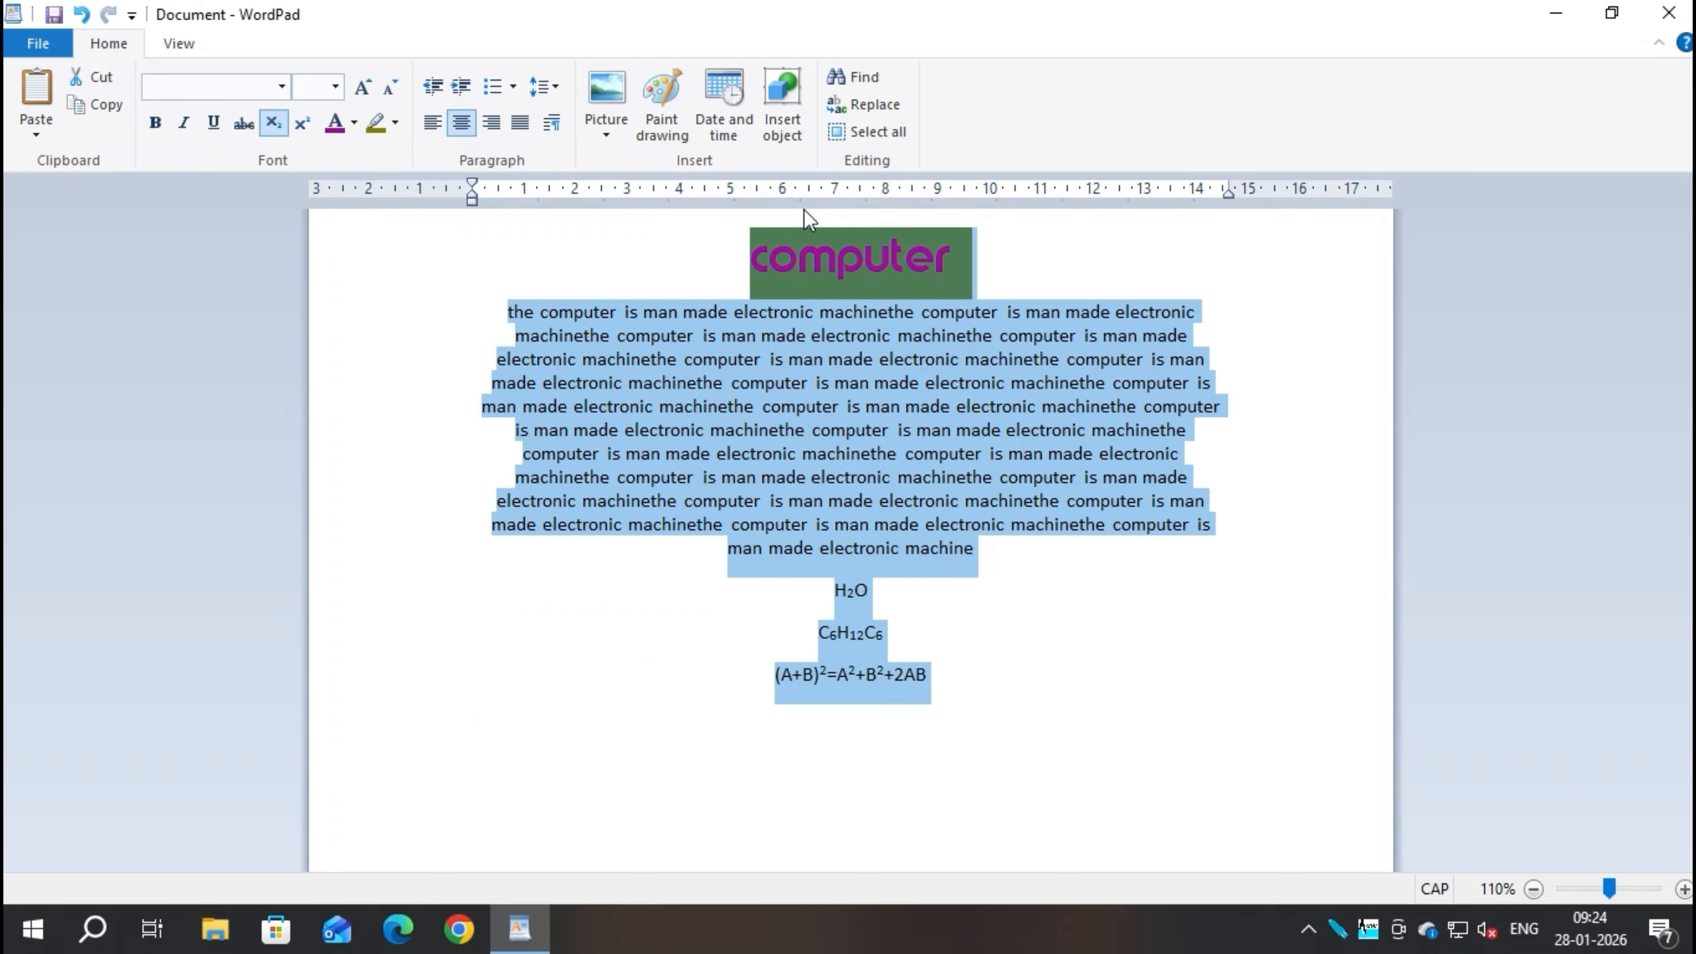
{"action": "left_click", "coordinate": [495, 124]}
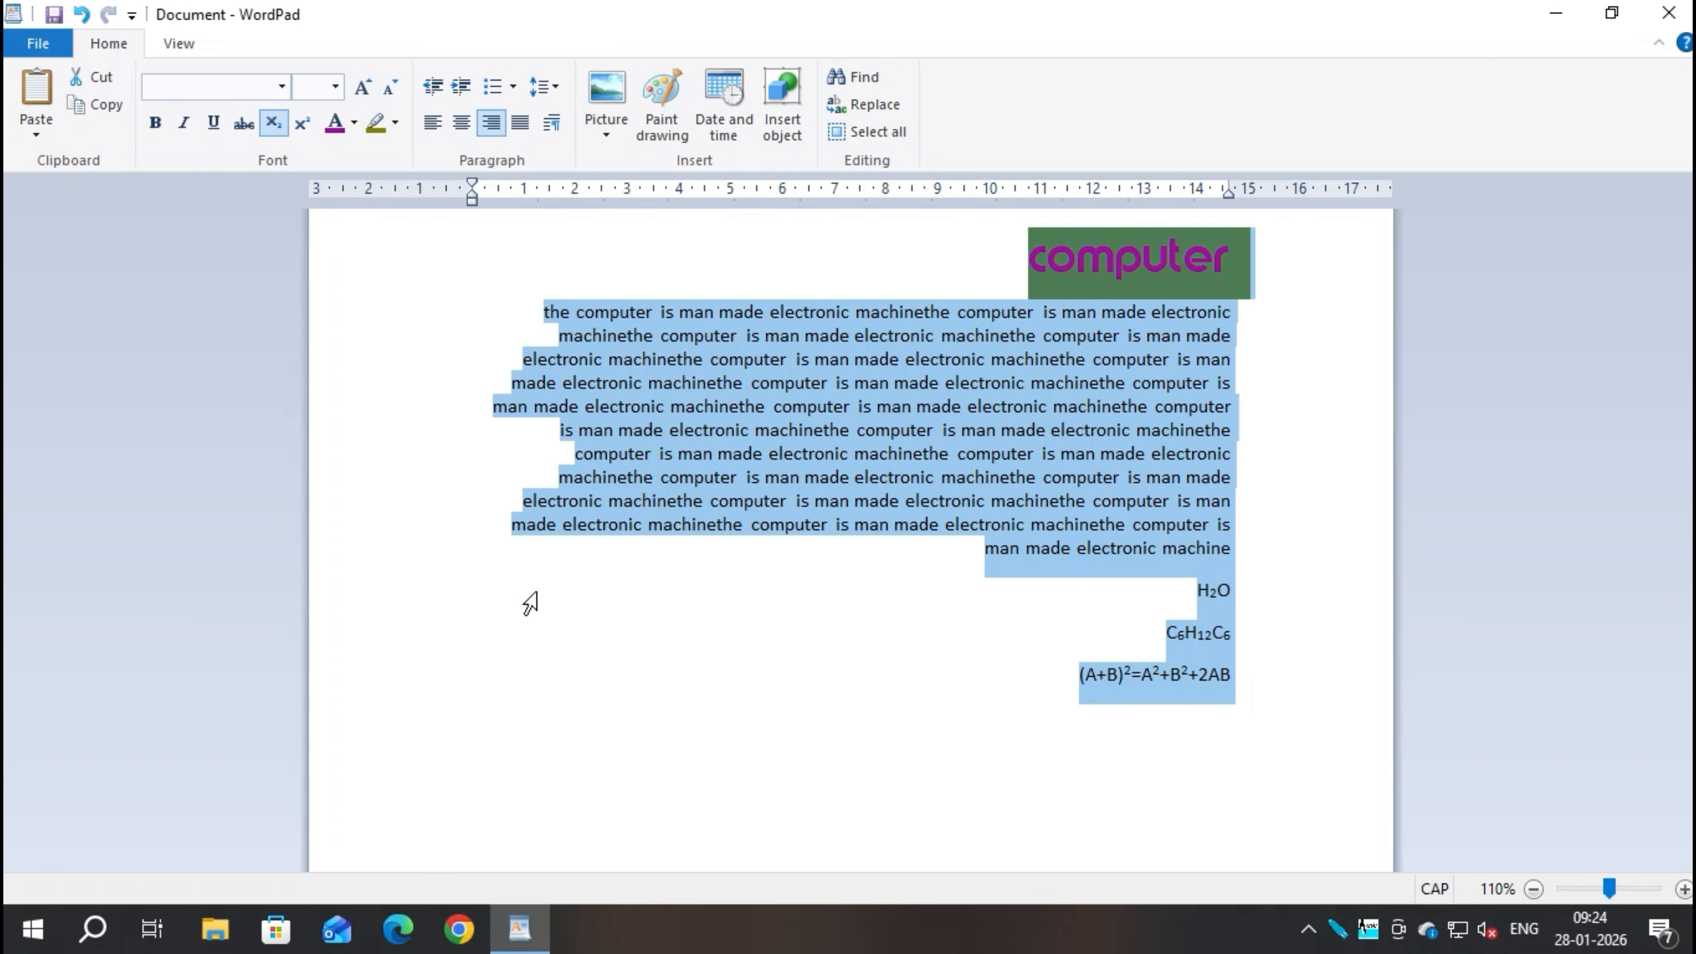
{"action": "left_click", "coordinate": [520, 123]}
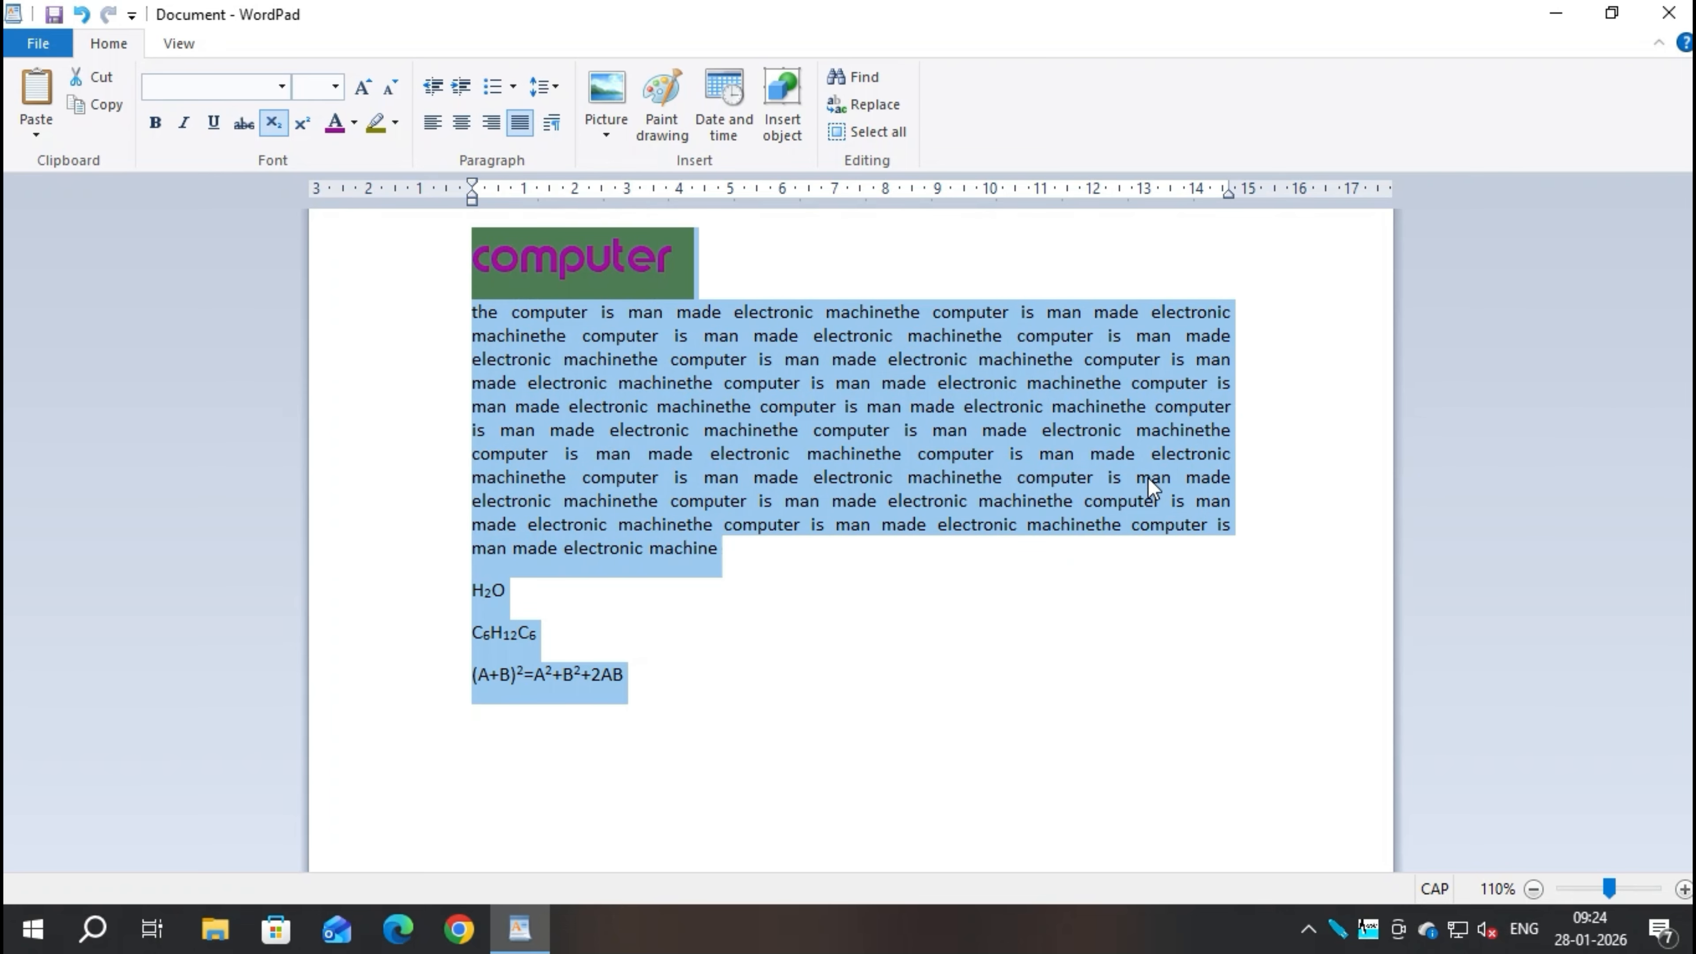
Cycle the whole document through left, centred and right alignment, ending with justified
{"action": "key", "text": "ctrl+l"}
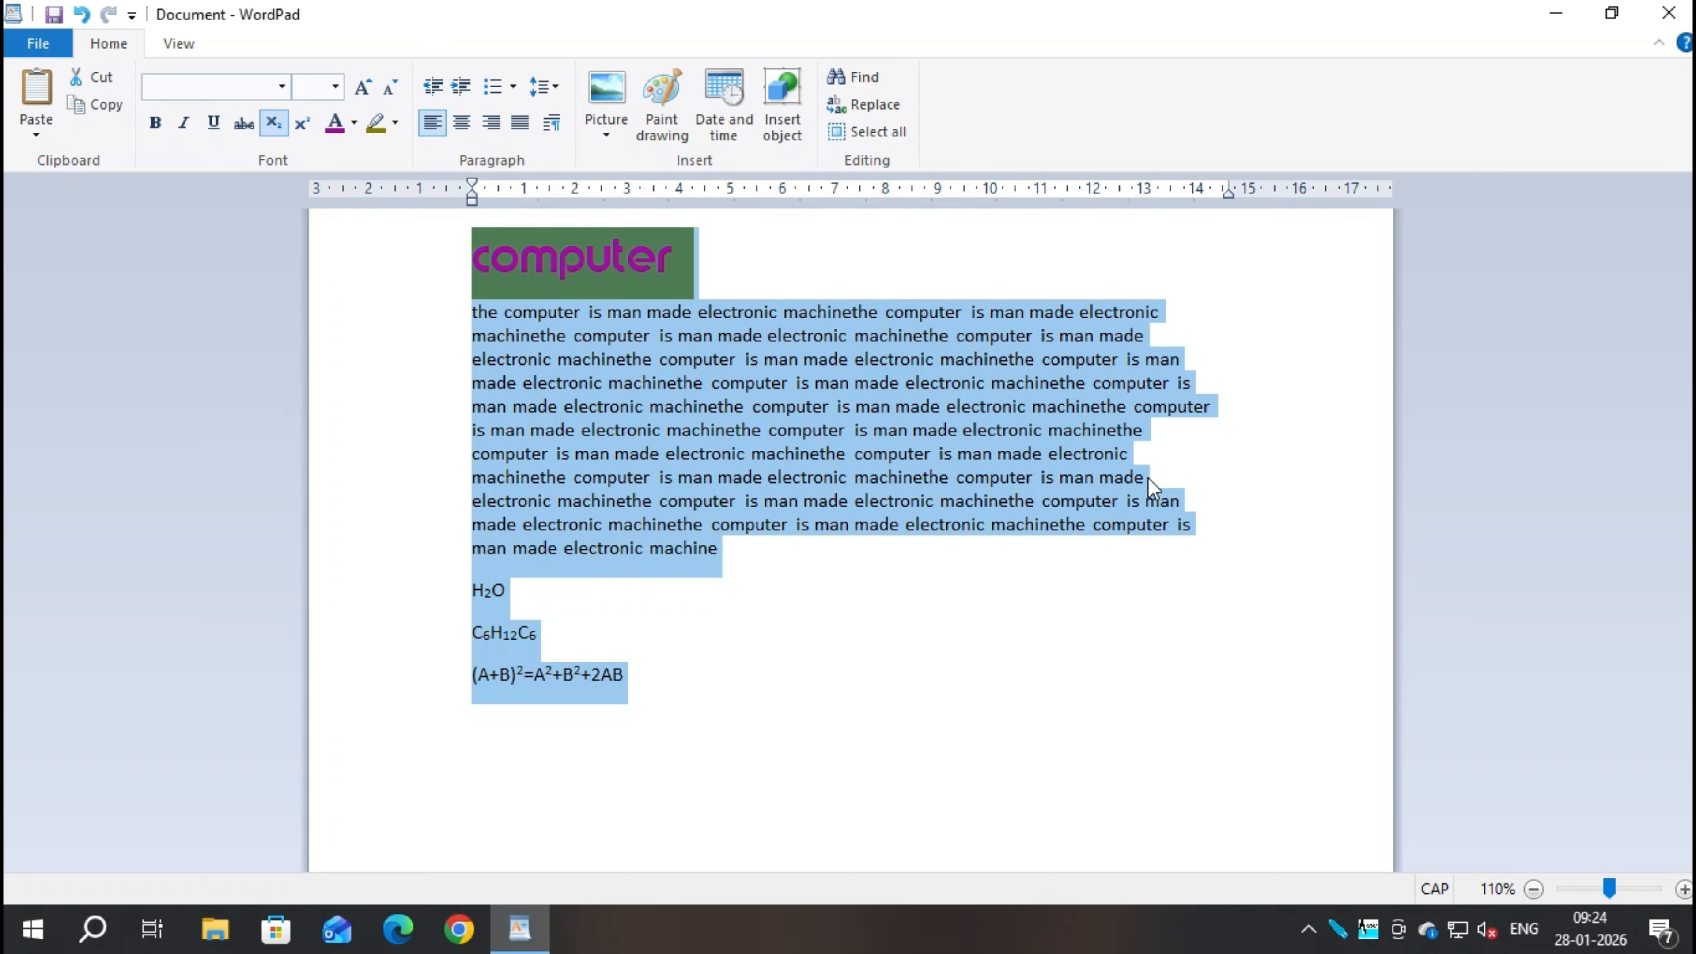
{"action": "key", "text": "ctrl+e"}
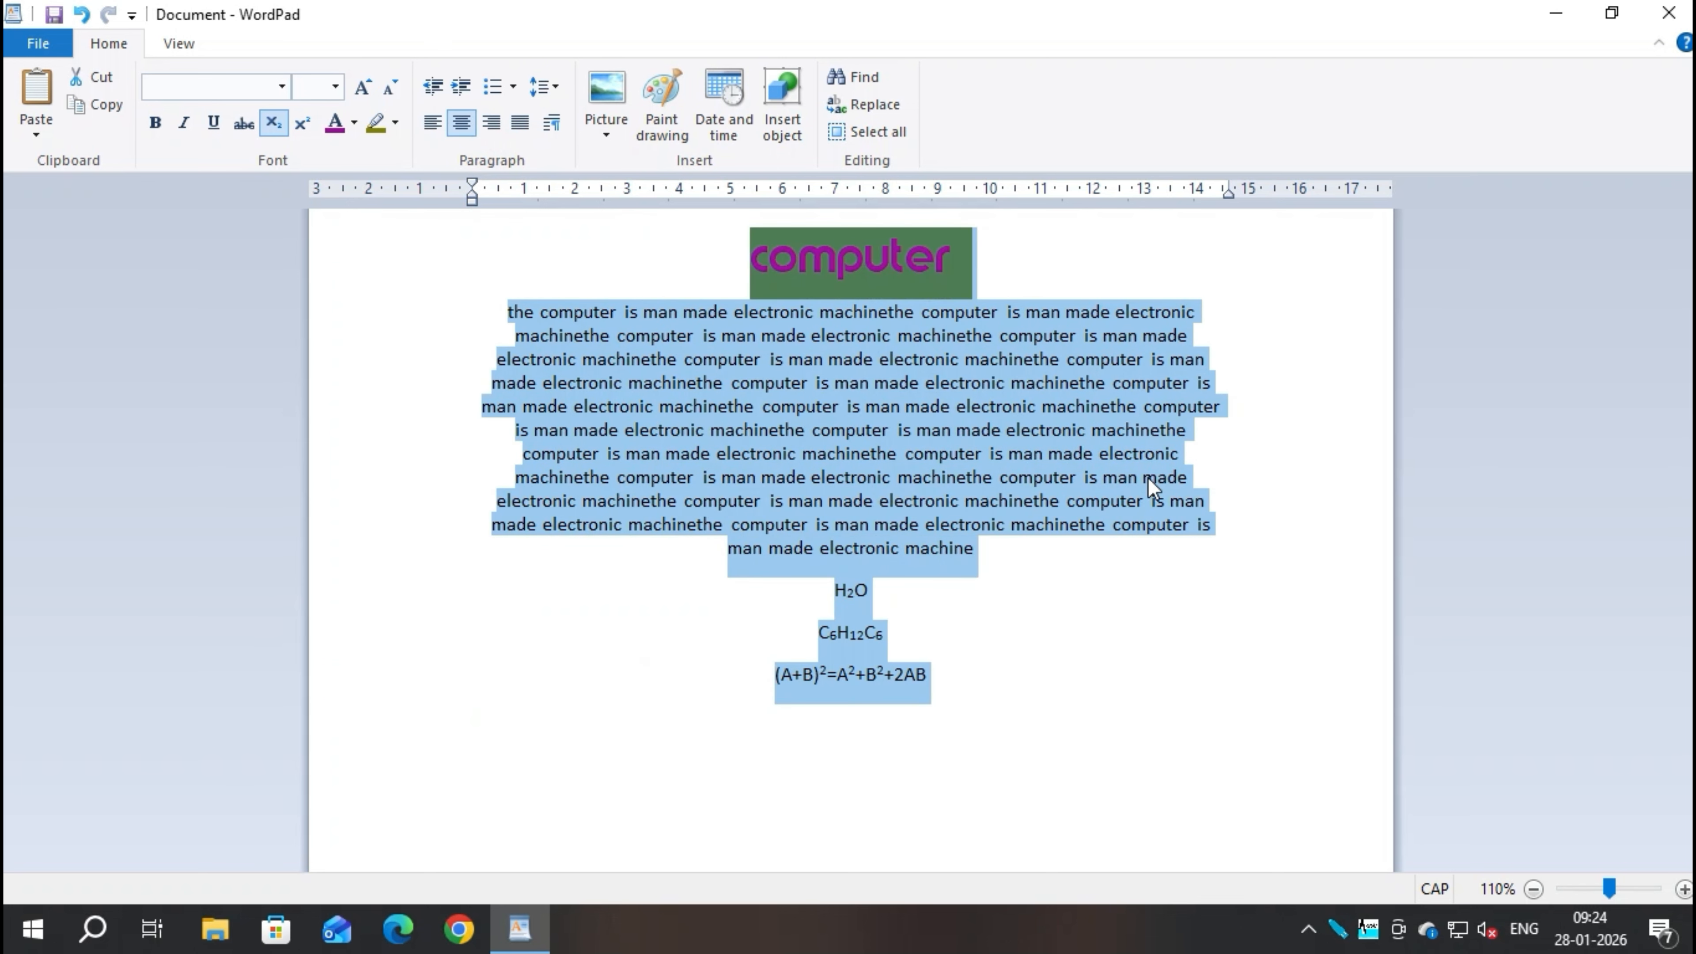
{"action": "key", "text": "ctrl+r"}
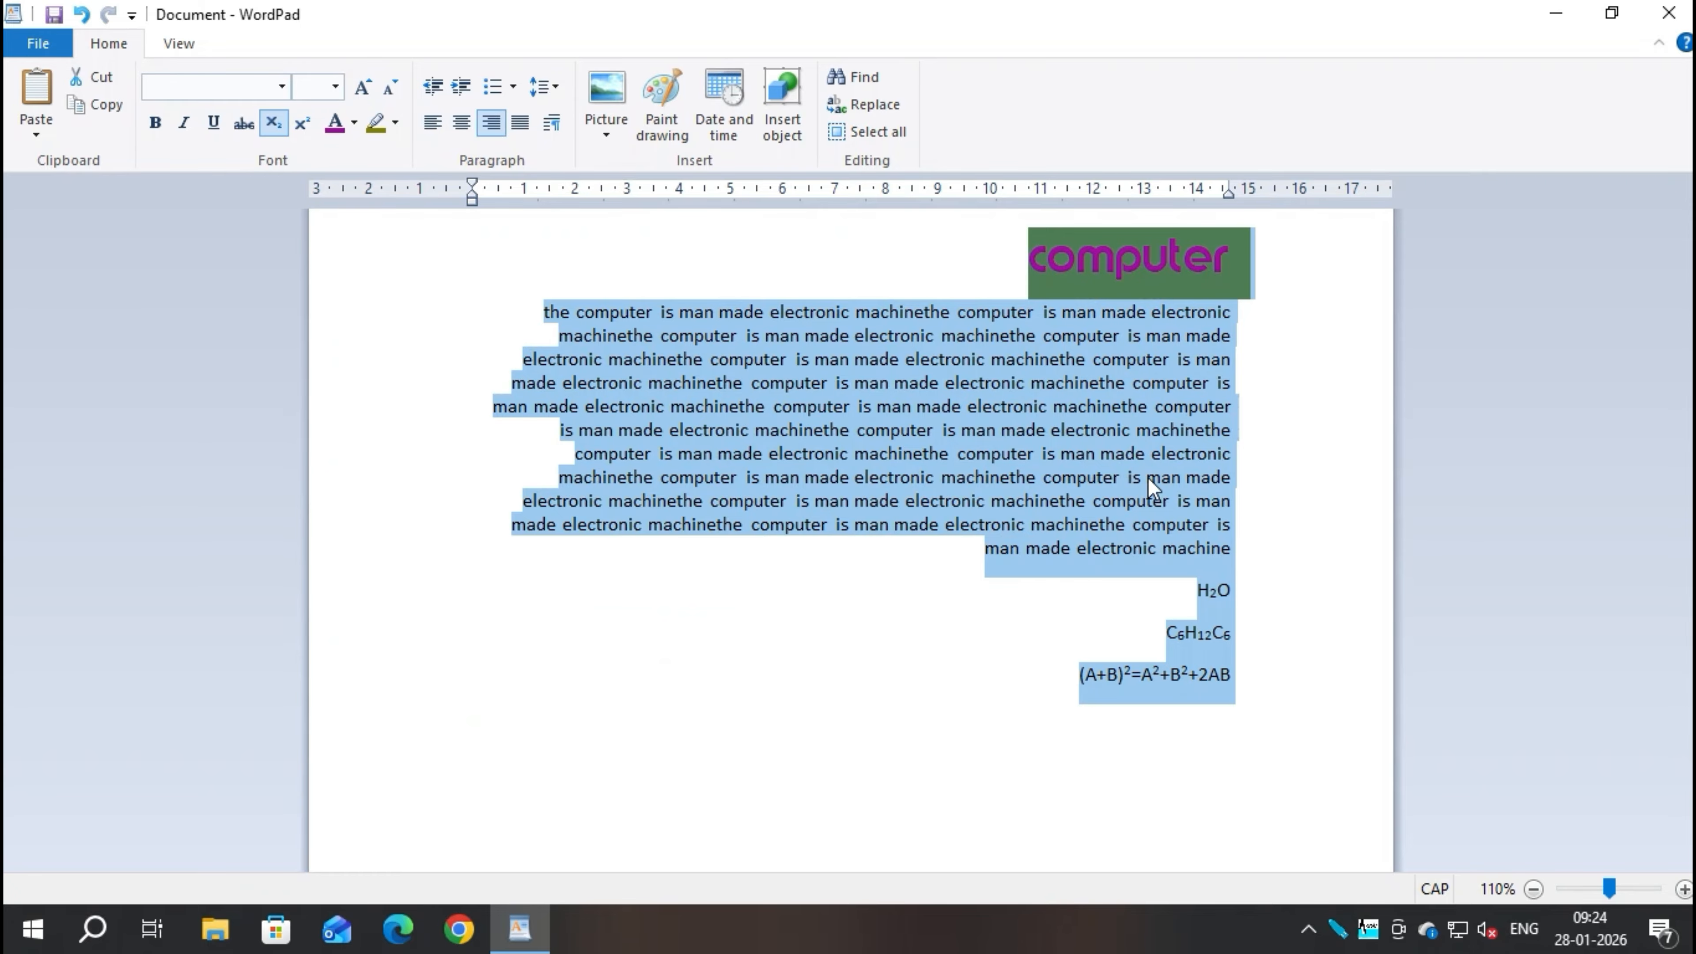
{"action": "key", "text": "ctrl+j"}
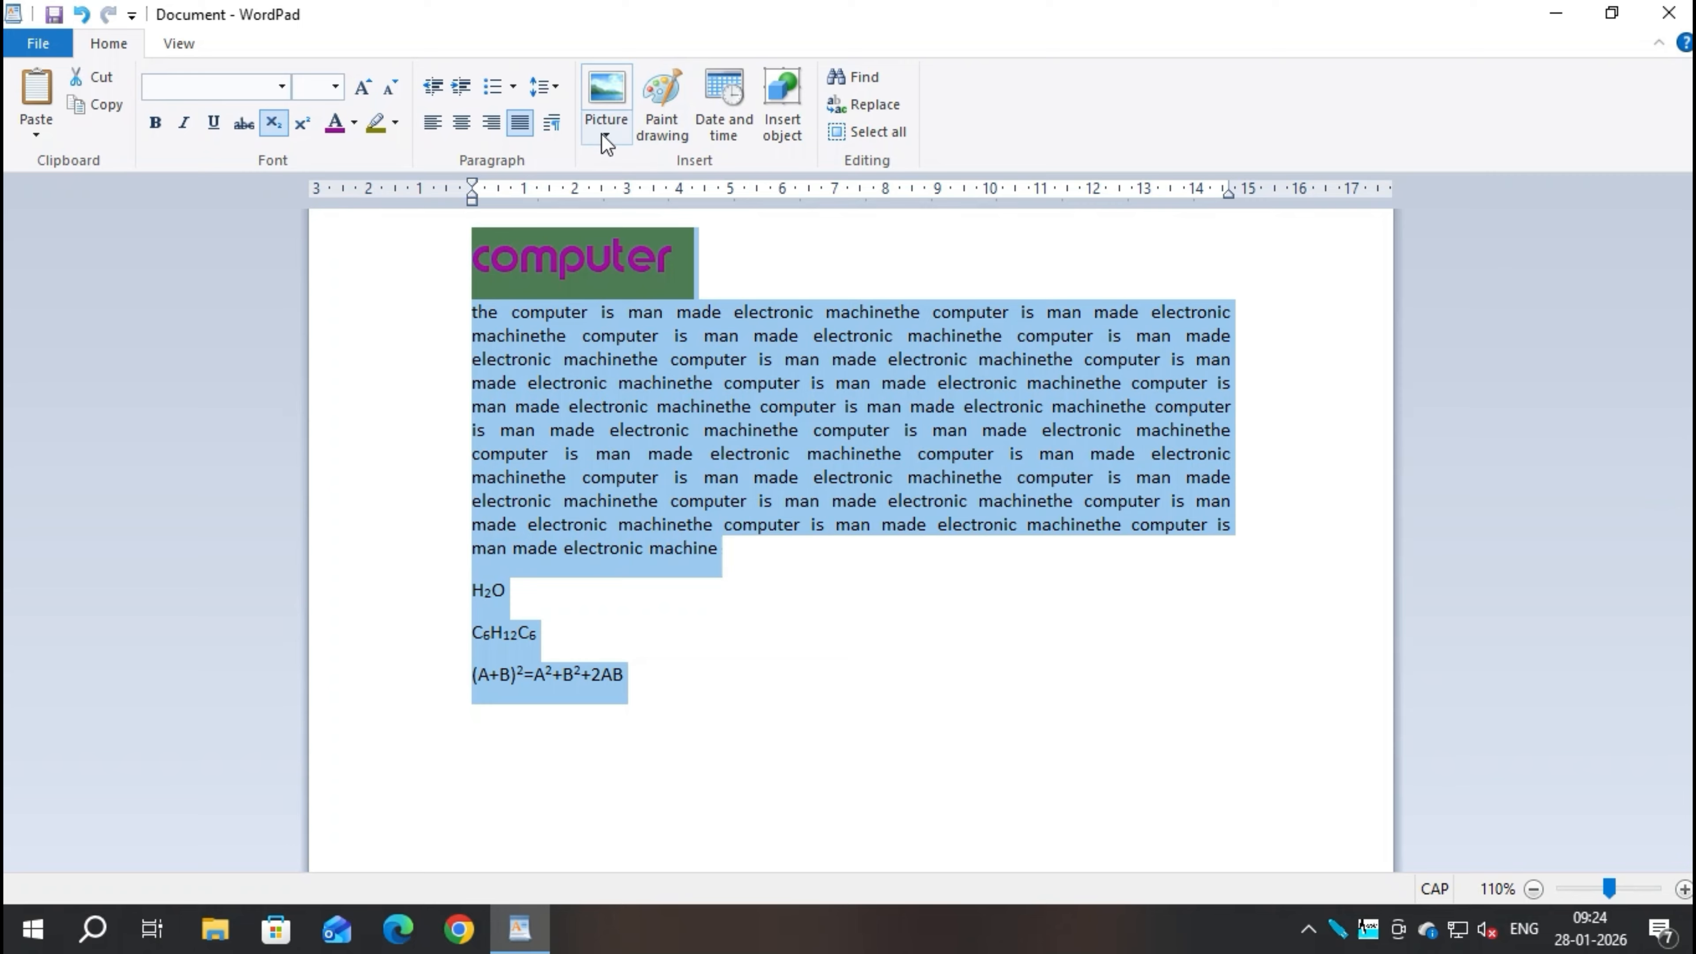
Start a new line below the (A+B)² formula and insert the lenovo mountain landscape picture from New Volume (D:)
{"action": "left_click", "coordinate": [651, 625]}
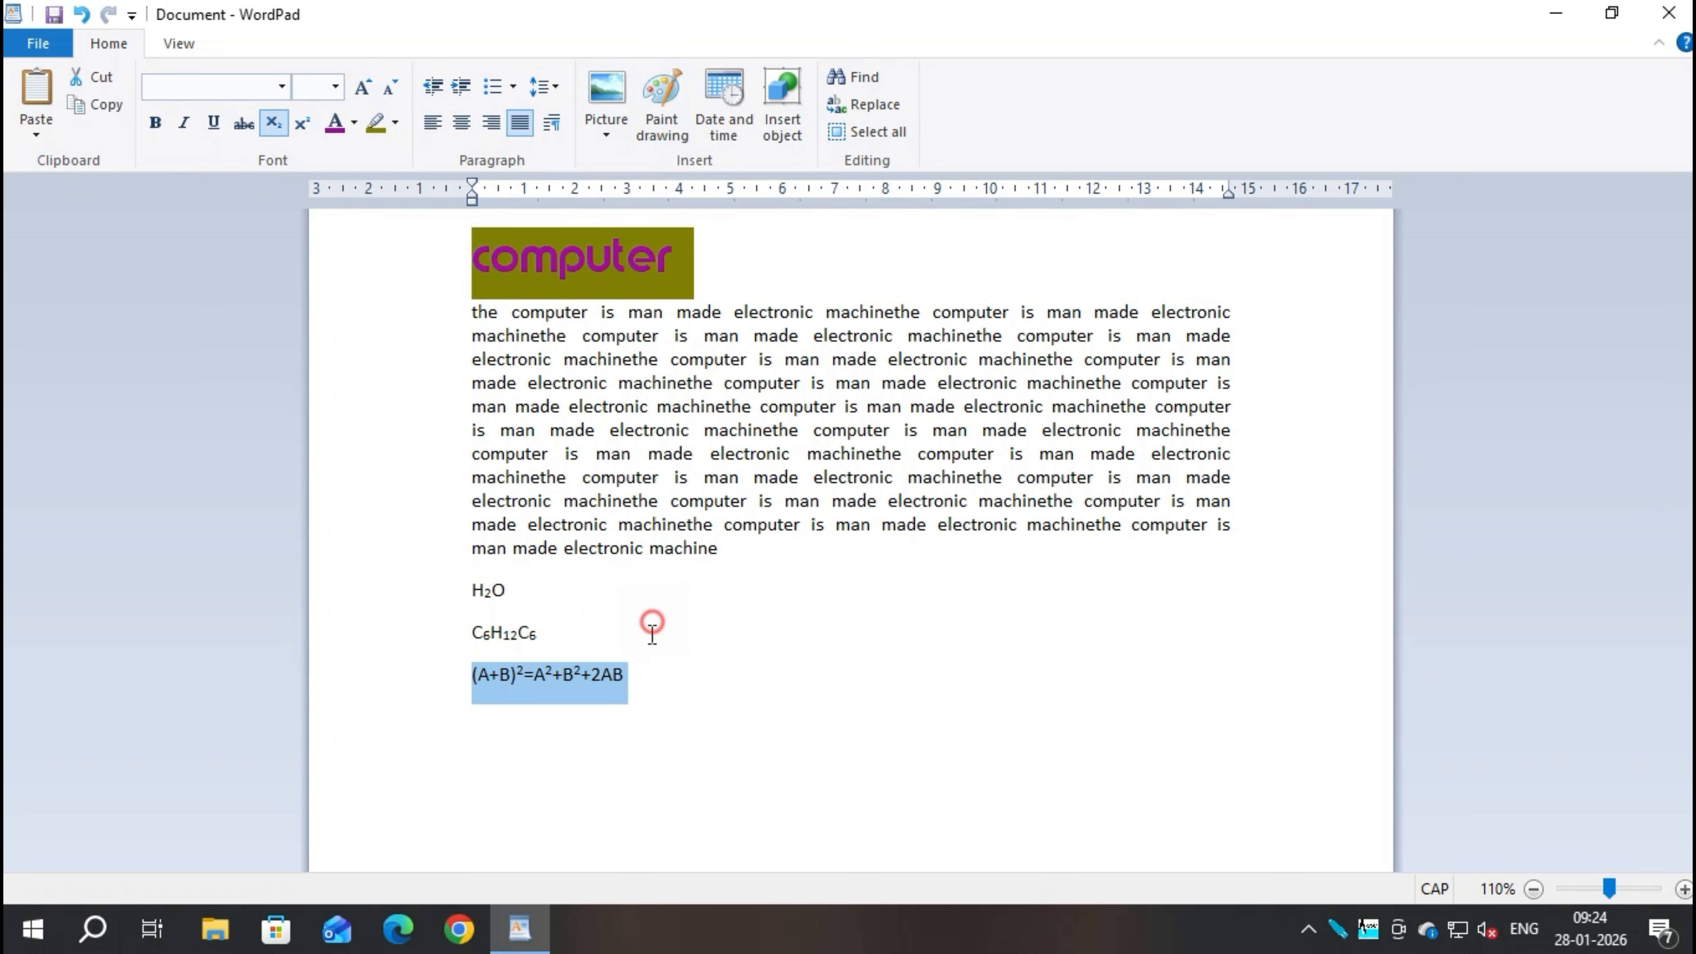
{"action": "key", "text": "Return"}
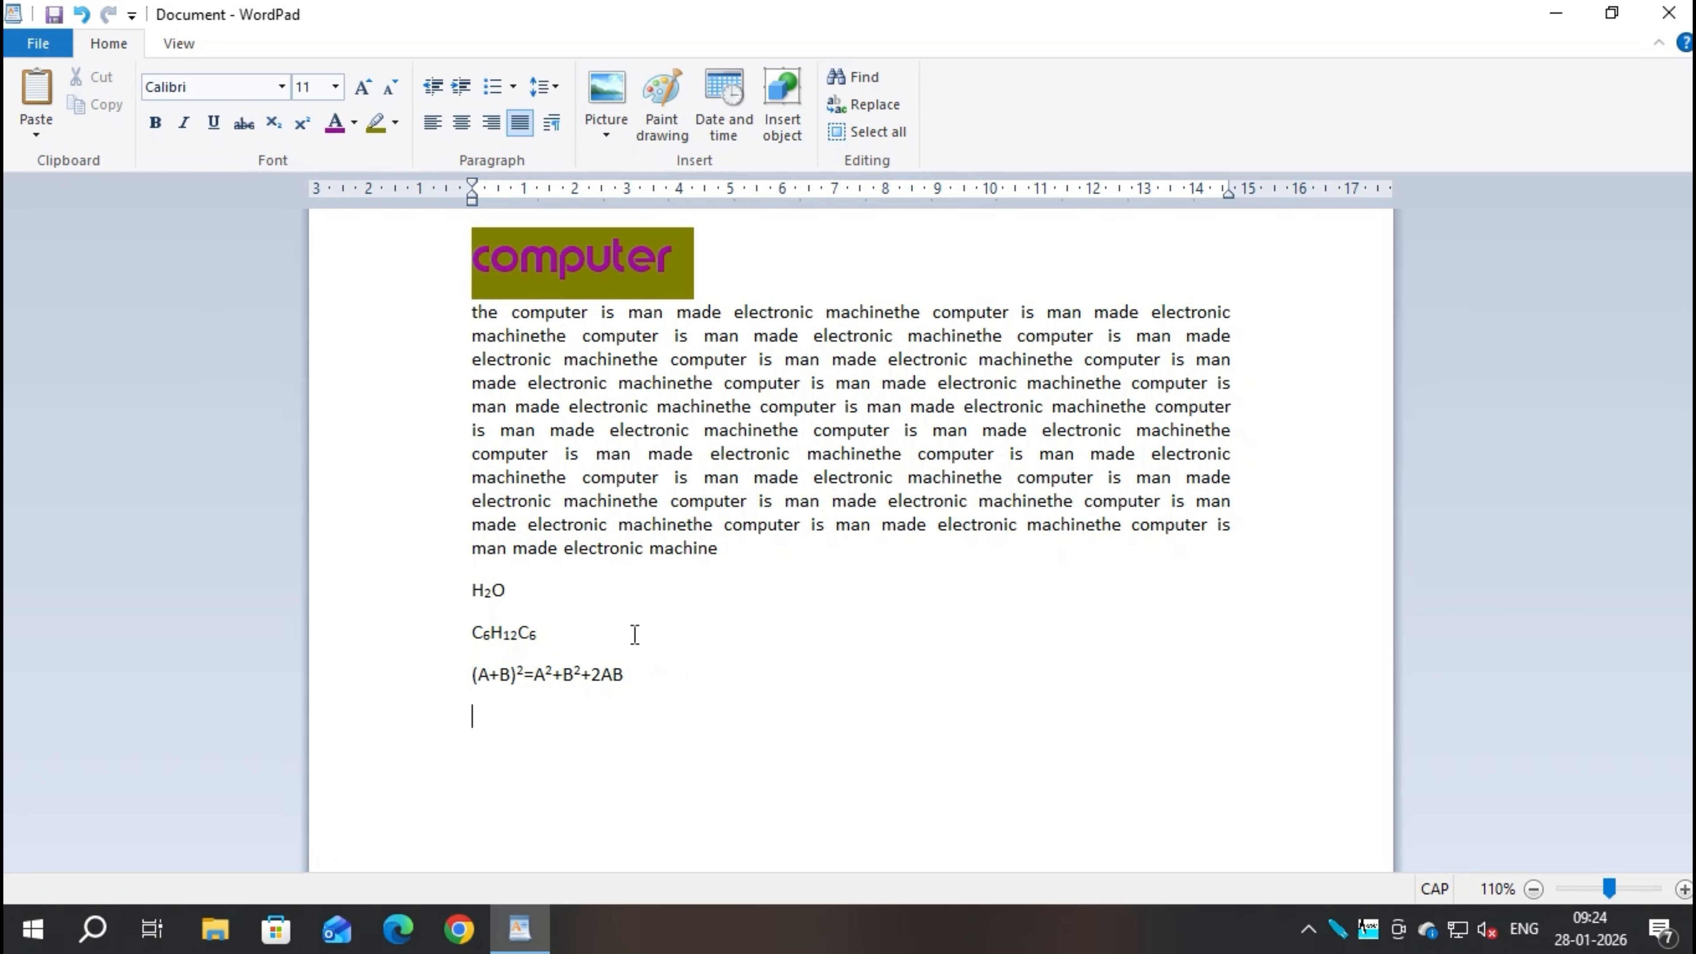
{"action": "left_click", "coordinate": [613, 96]}
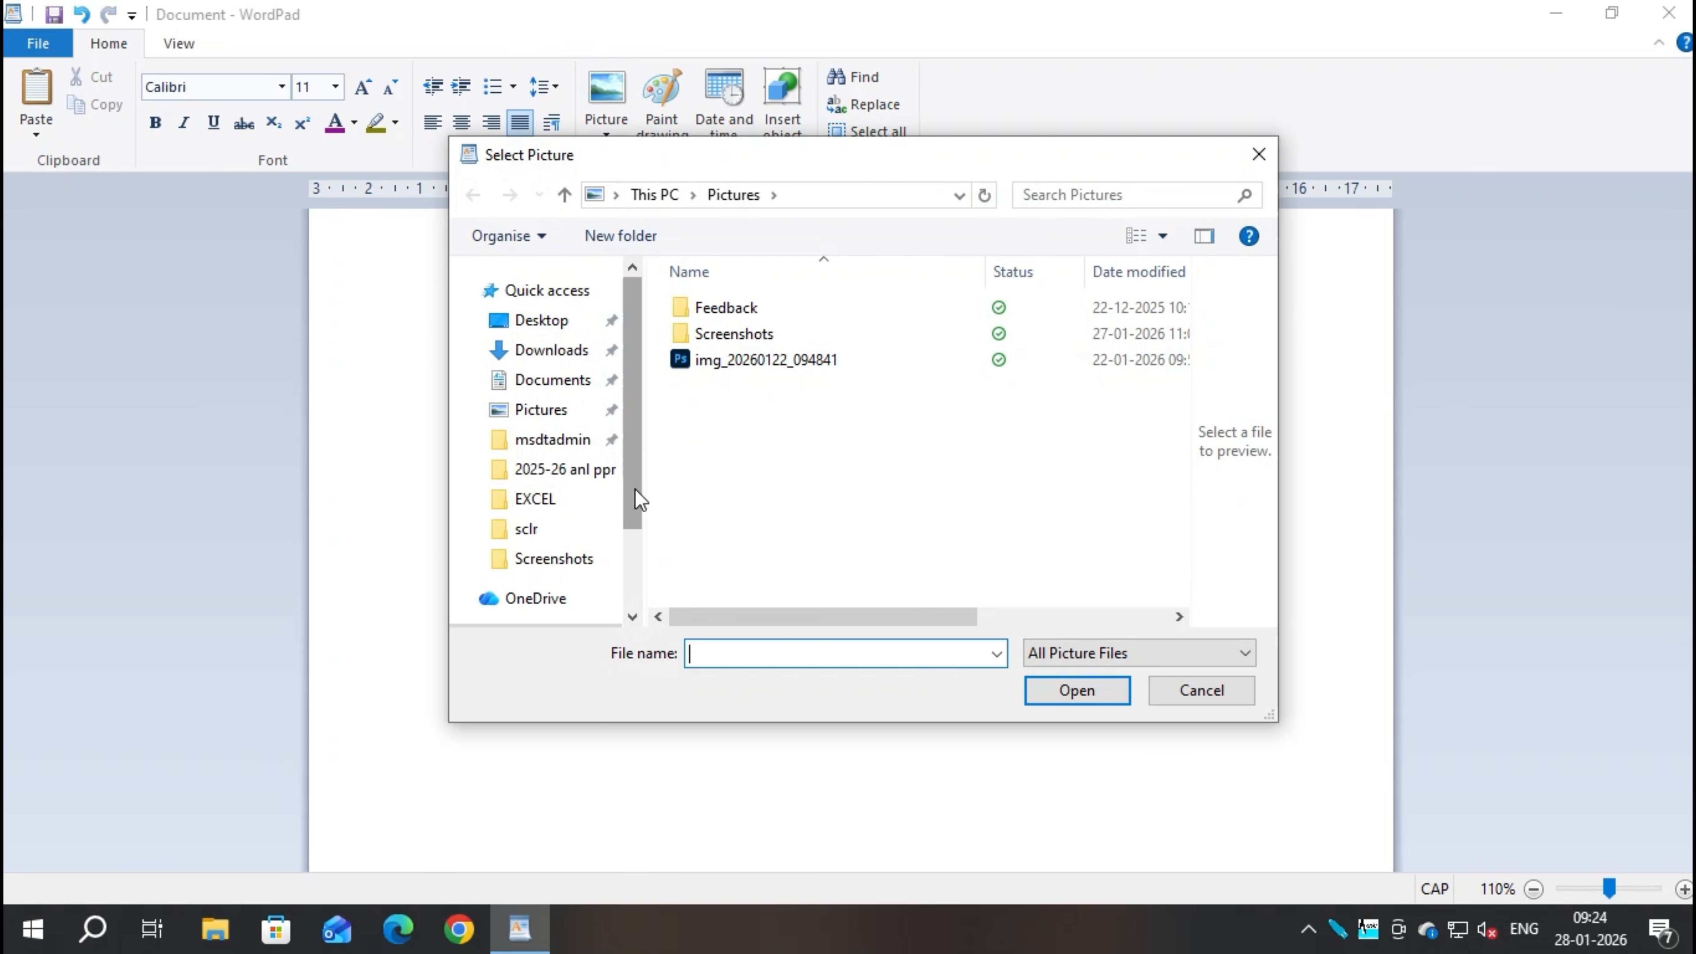
{"action": "left_click_drag", "start_coordinate": [635, 497], "coordinate": [627, 570]}
{"action": "left_click", "coordinate": [537, 499]}
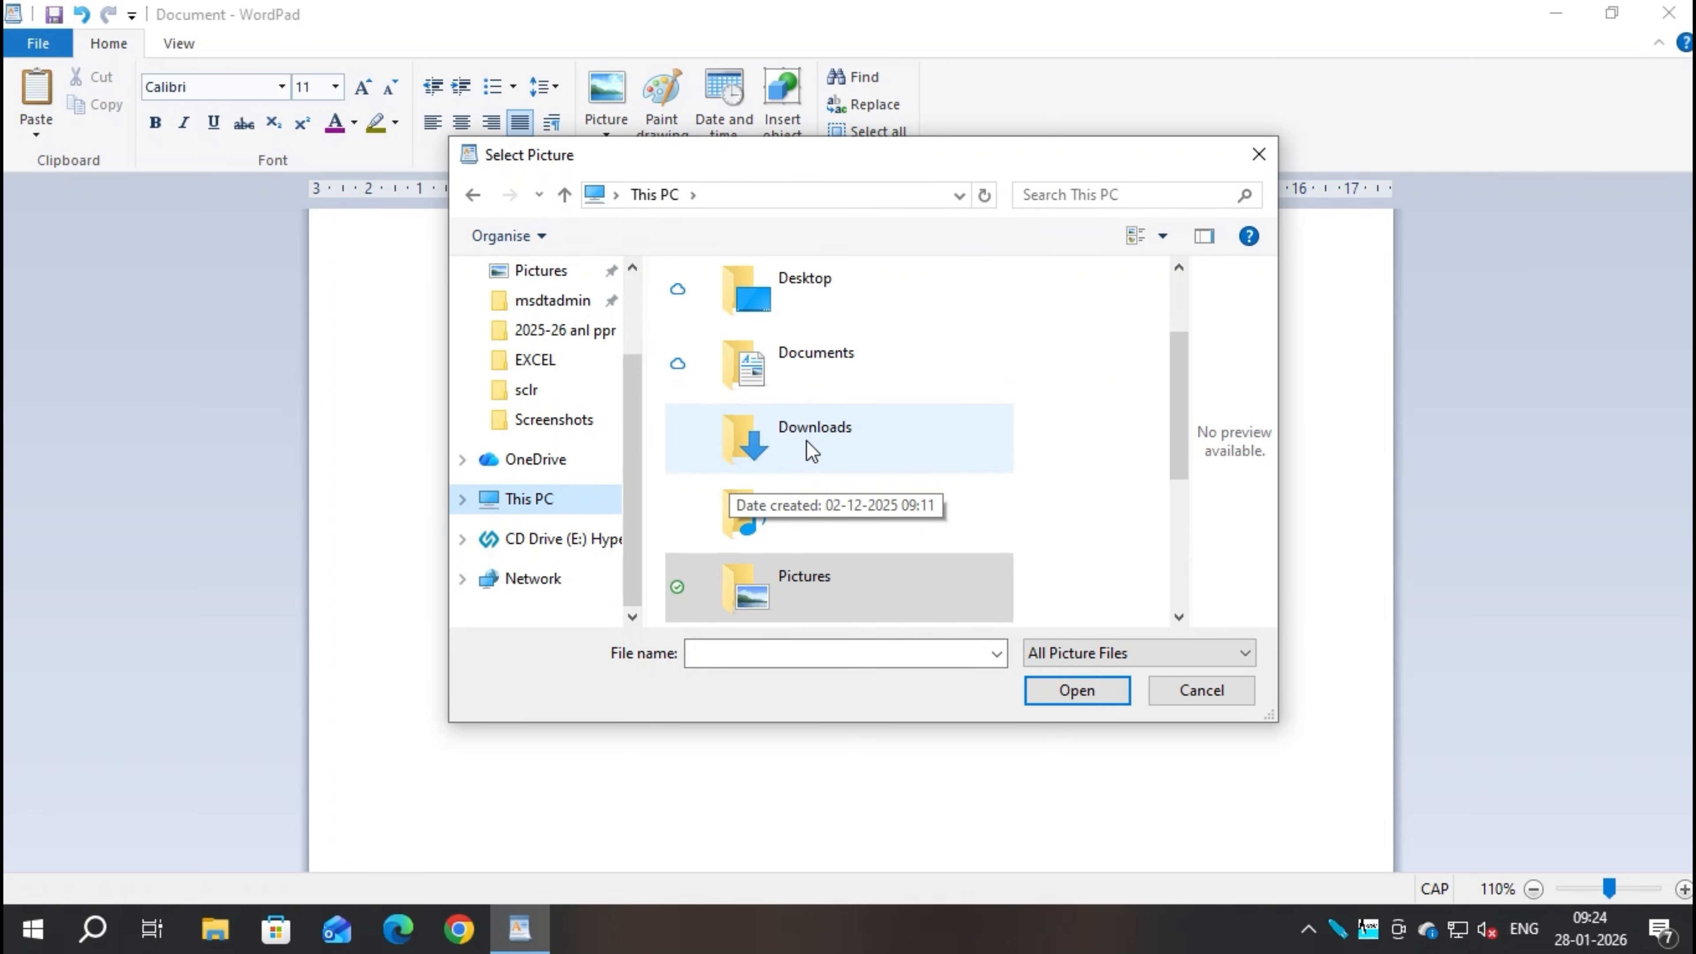
{"action": "scroll", "coordinate": [805, 441], "scroll_direction": "down", "scroll_amount": 3}
{"action": "double_click", "coordinate": [855, 520]}
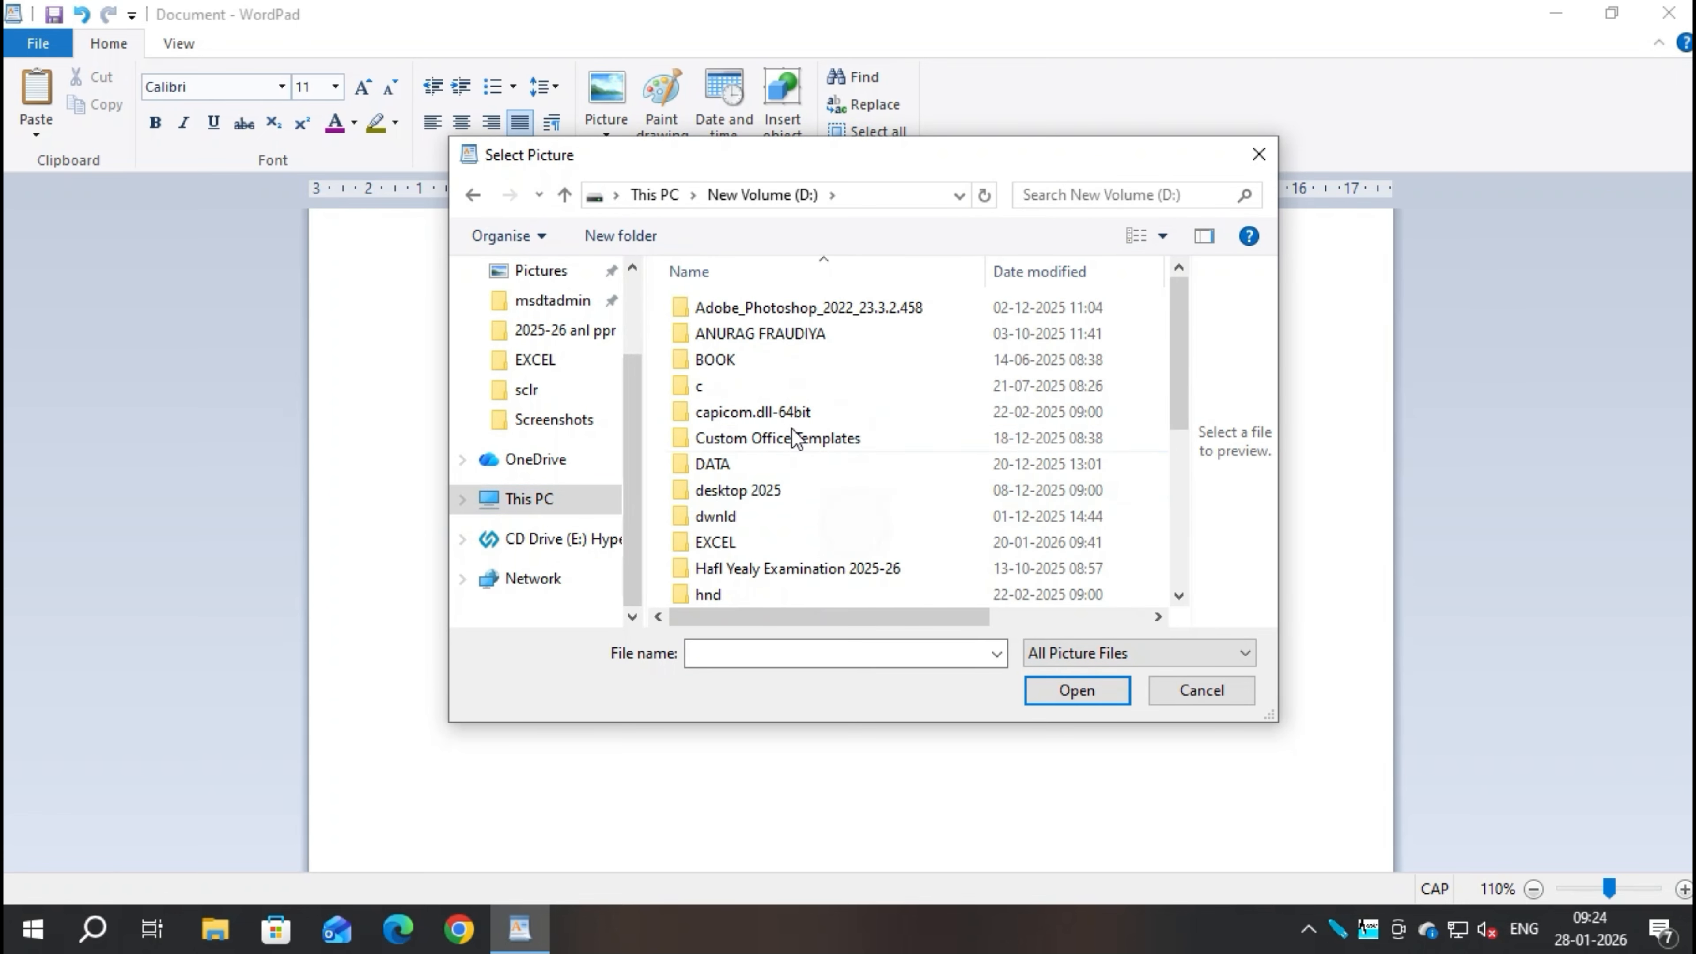
{"action": "scroll", "coordinate": [748, 547], "scroll_direction": "down", "scroll_amount": 1}
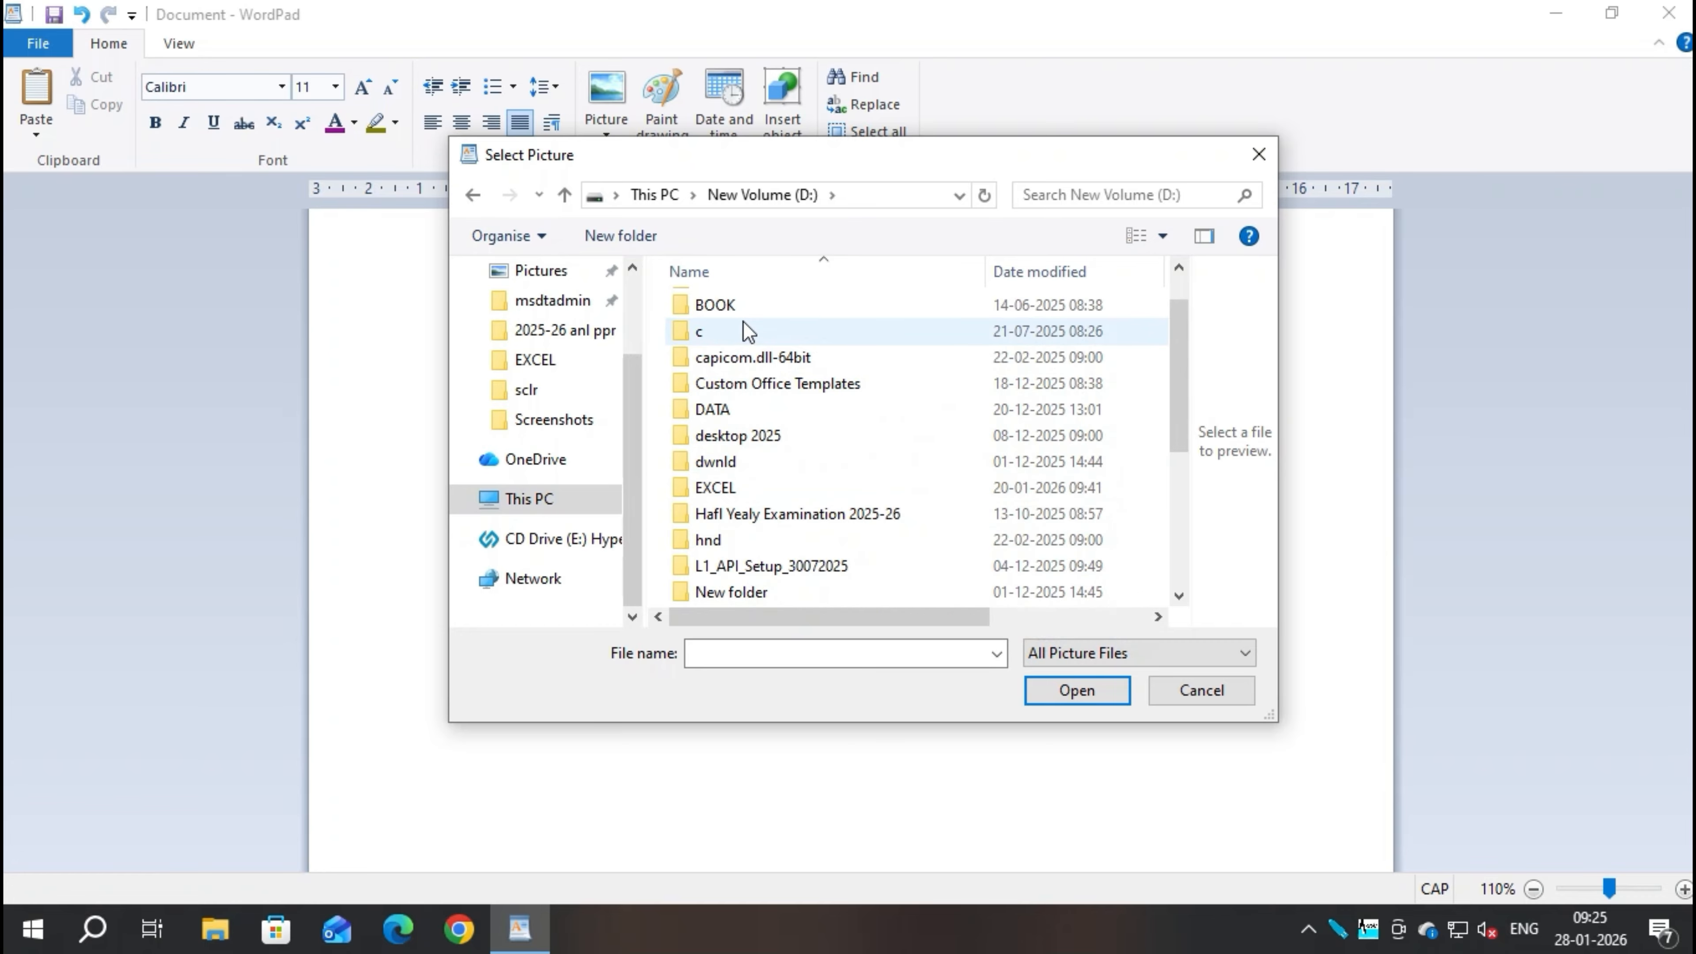
{"action": "scroll", "coordinate": [749, 555], "scroll_direction": "down", "scroll_amount": 2}
{"action": "double_click", "coordinate": [704, 488]}
{"action": "left_click", "coordinate": [729, 344]}
{"action": "left_click", "coordinate": [1058, 692]}
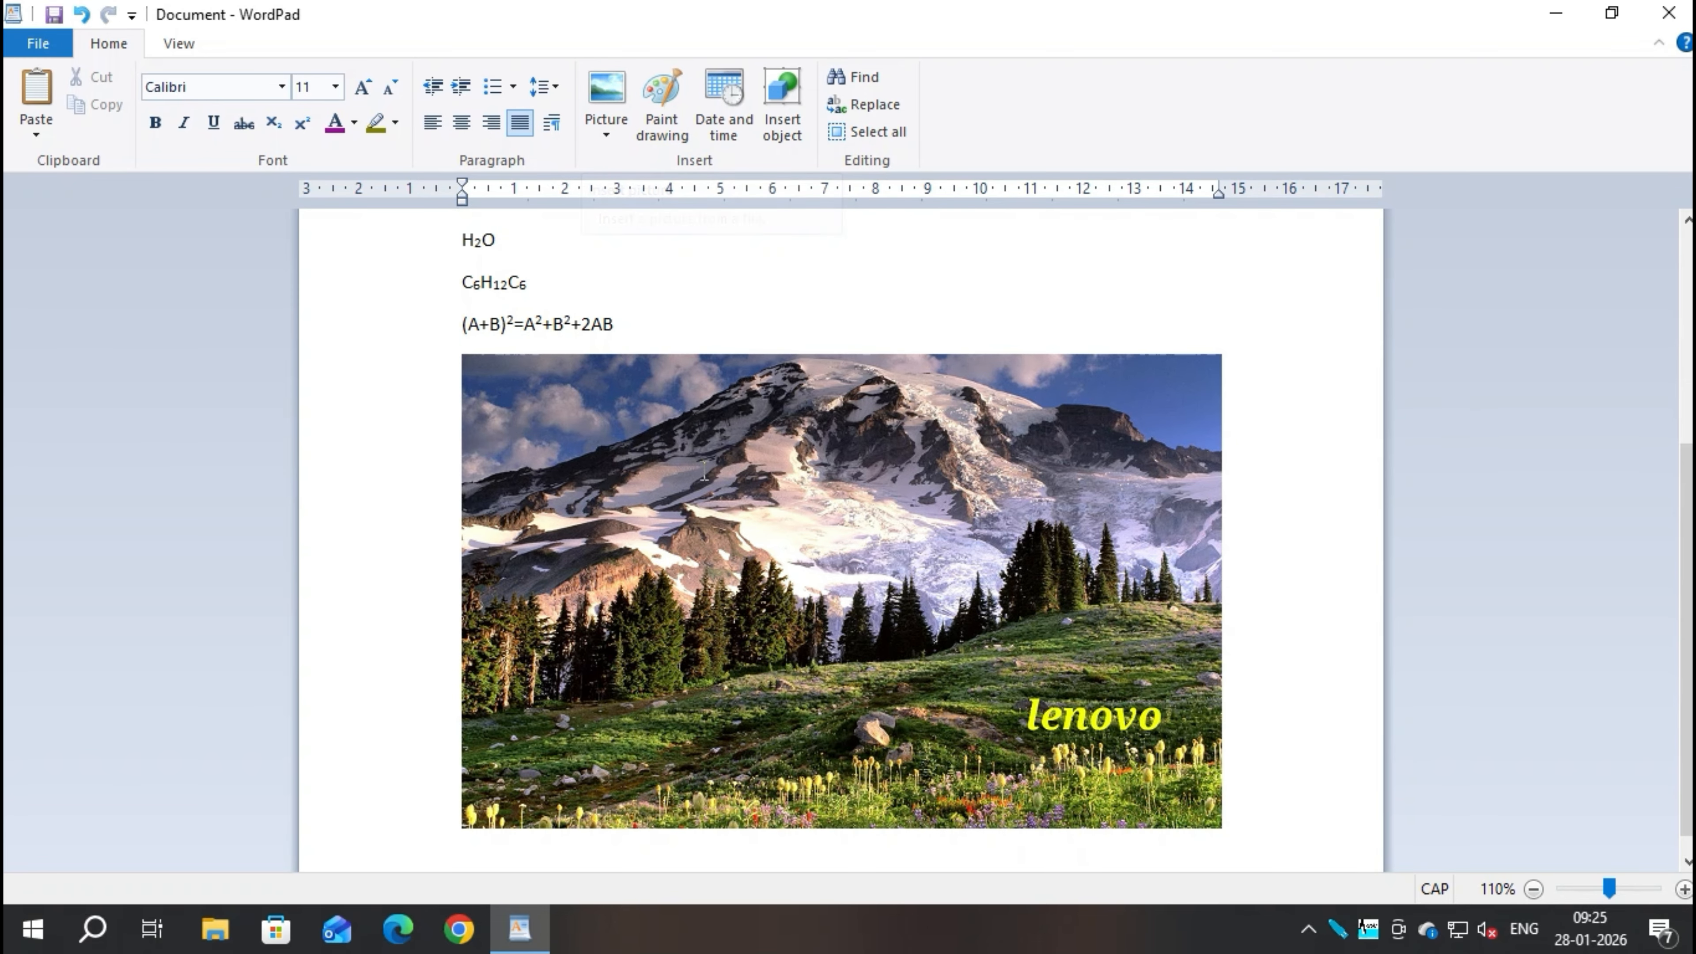
Shrink the inserted landscape picture to about 6 cm wide and deselect it
{"action": "left_click", "coordinate": [747, 723]}
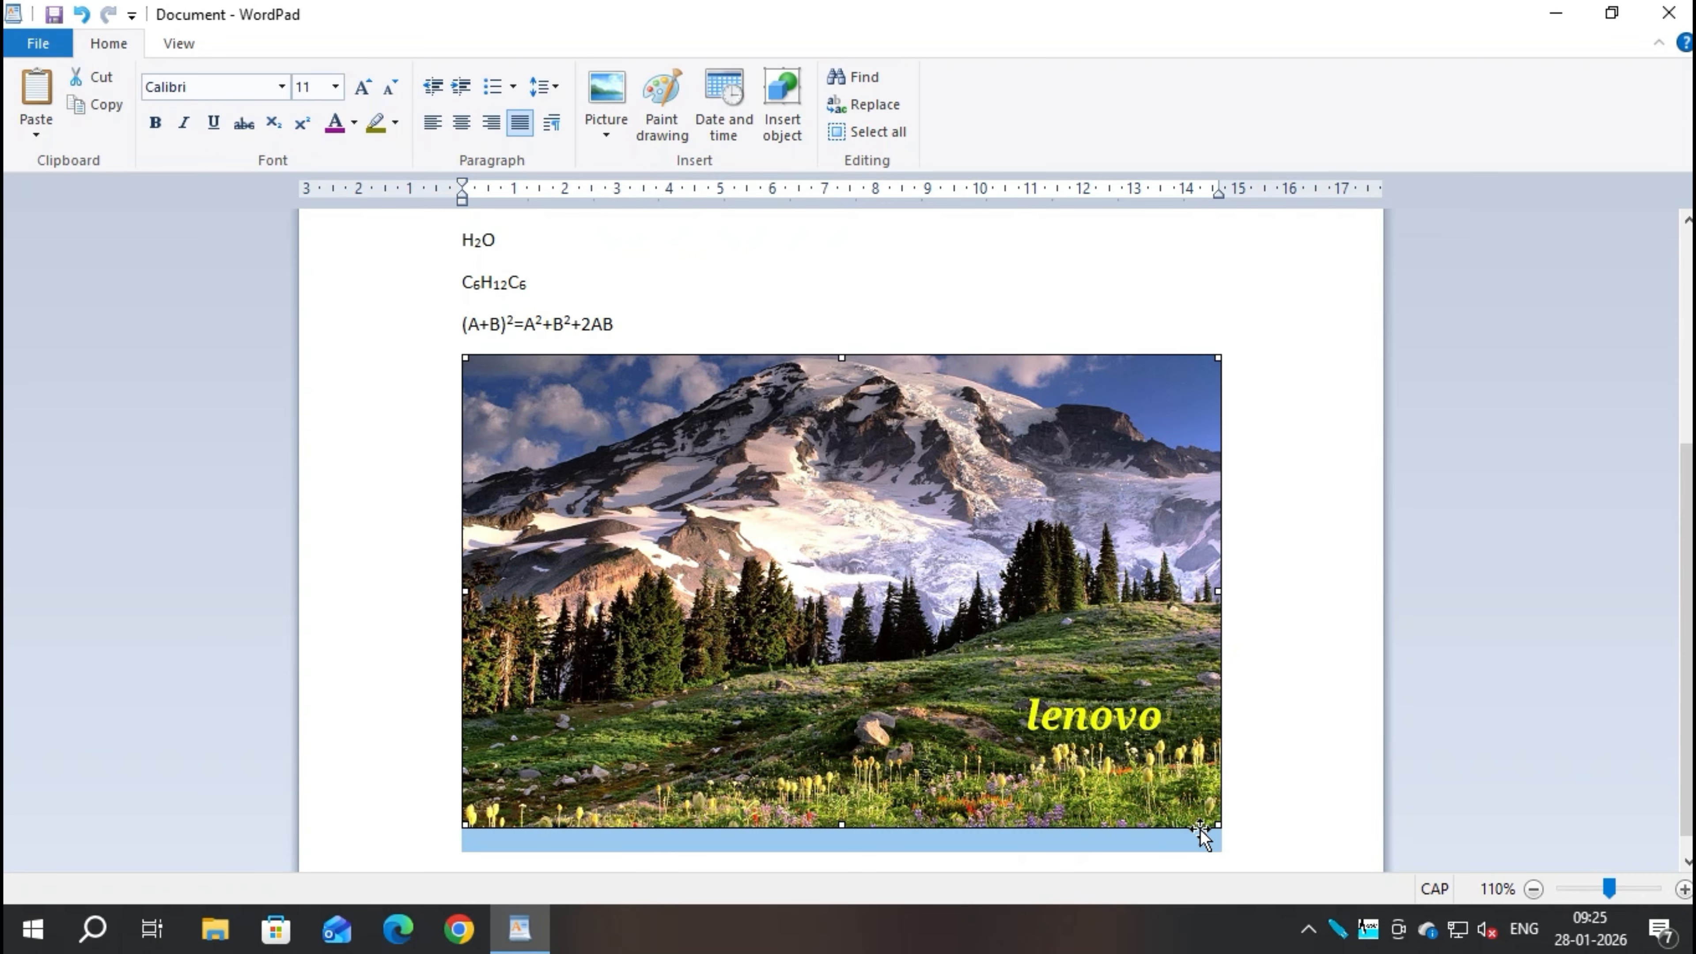
{"action": "left_click_drag", "start_coordinate": [1219, 829], "coordinate": [788, 519]}
{"action": "left_click", "coordinate": [616, 581]}
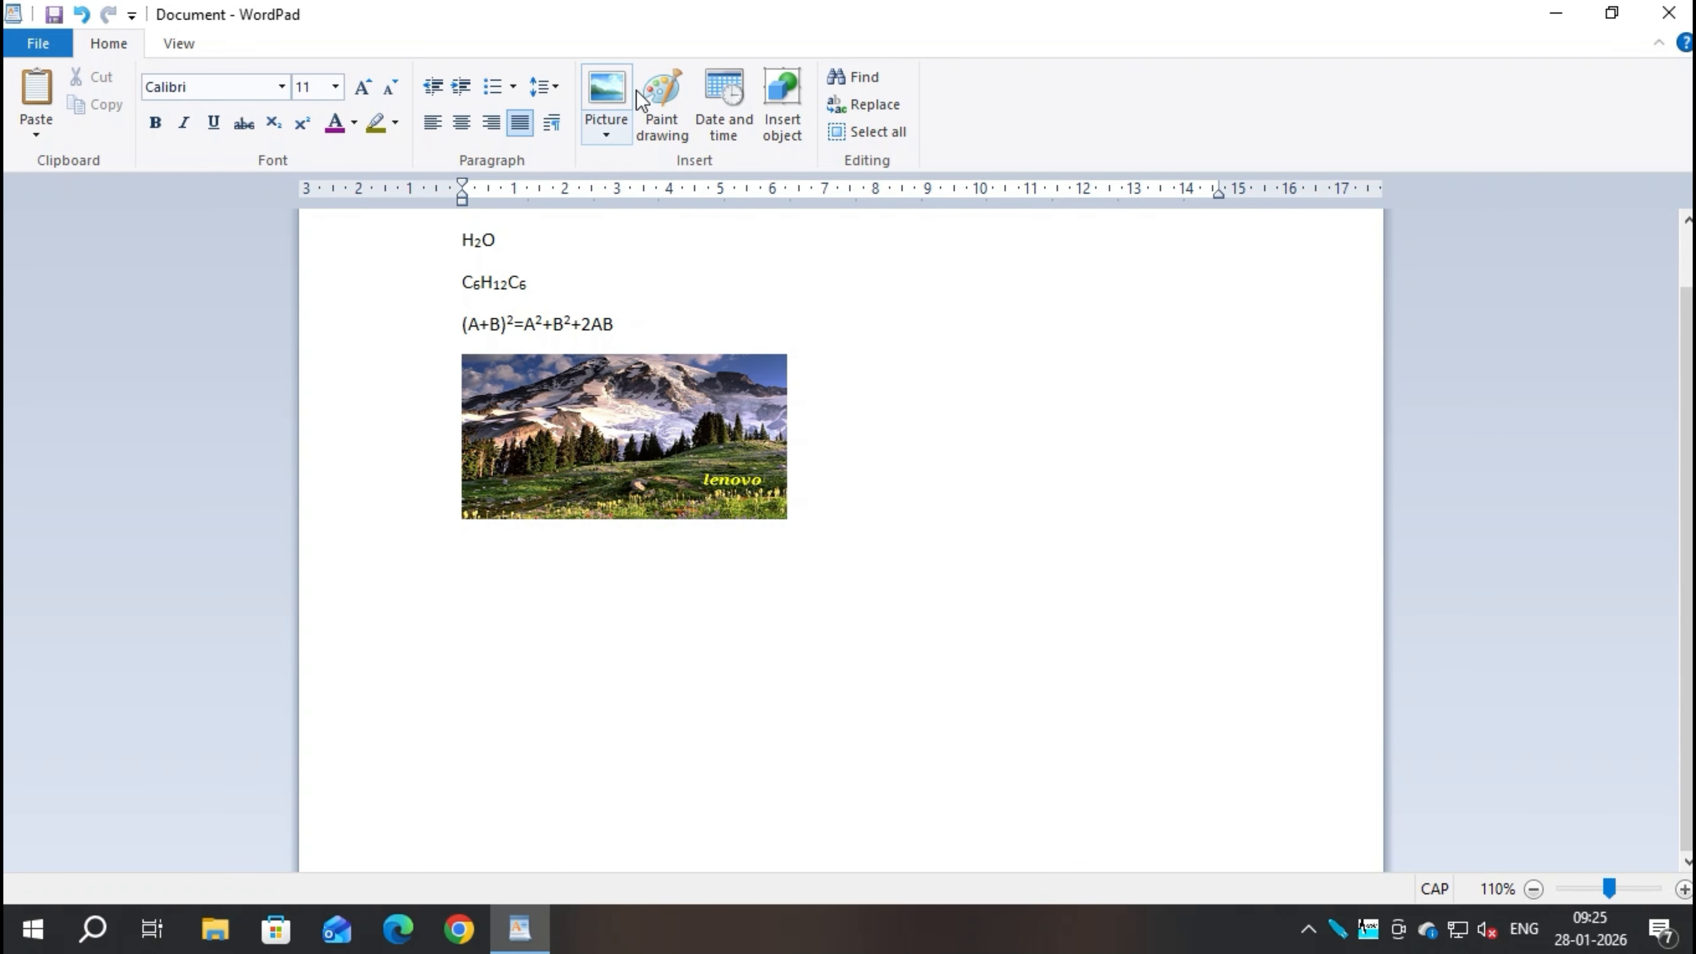
Insert a Paint drawing with a canvas of about 455 × 298 px and draw an ellipse about 199 × 153 px on it
{"action": "left_click", "coordinate": [661, 98]}
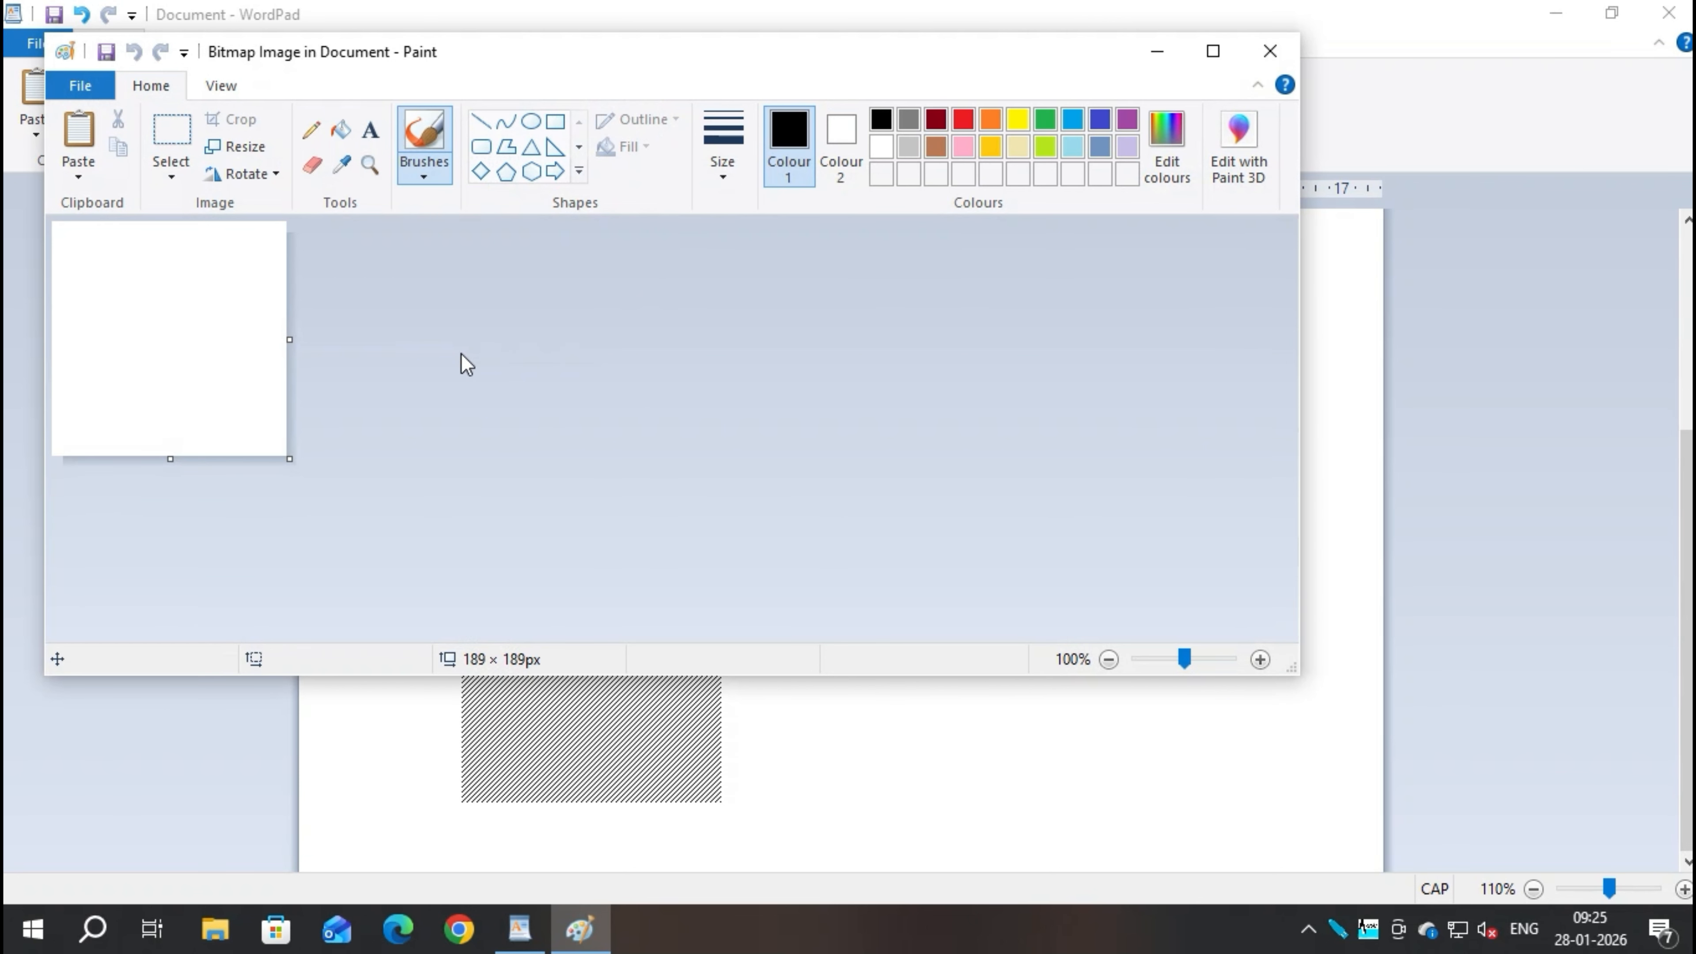
{"action": "left_click_drag", "start_coordinate": [281, 453], "coordinate": [620, 595]}
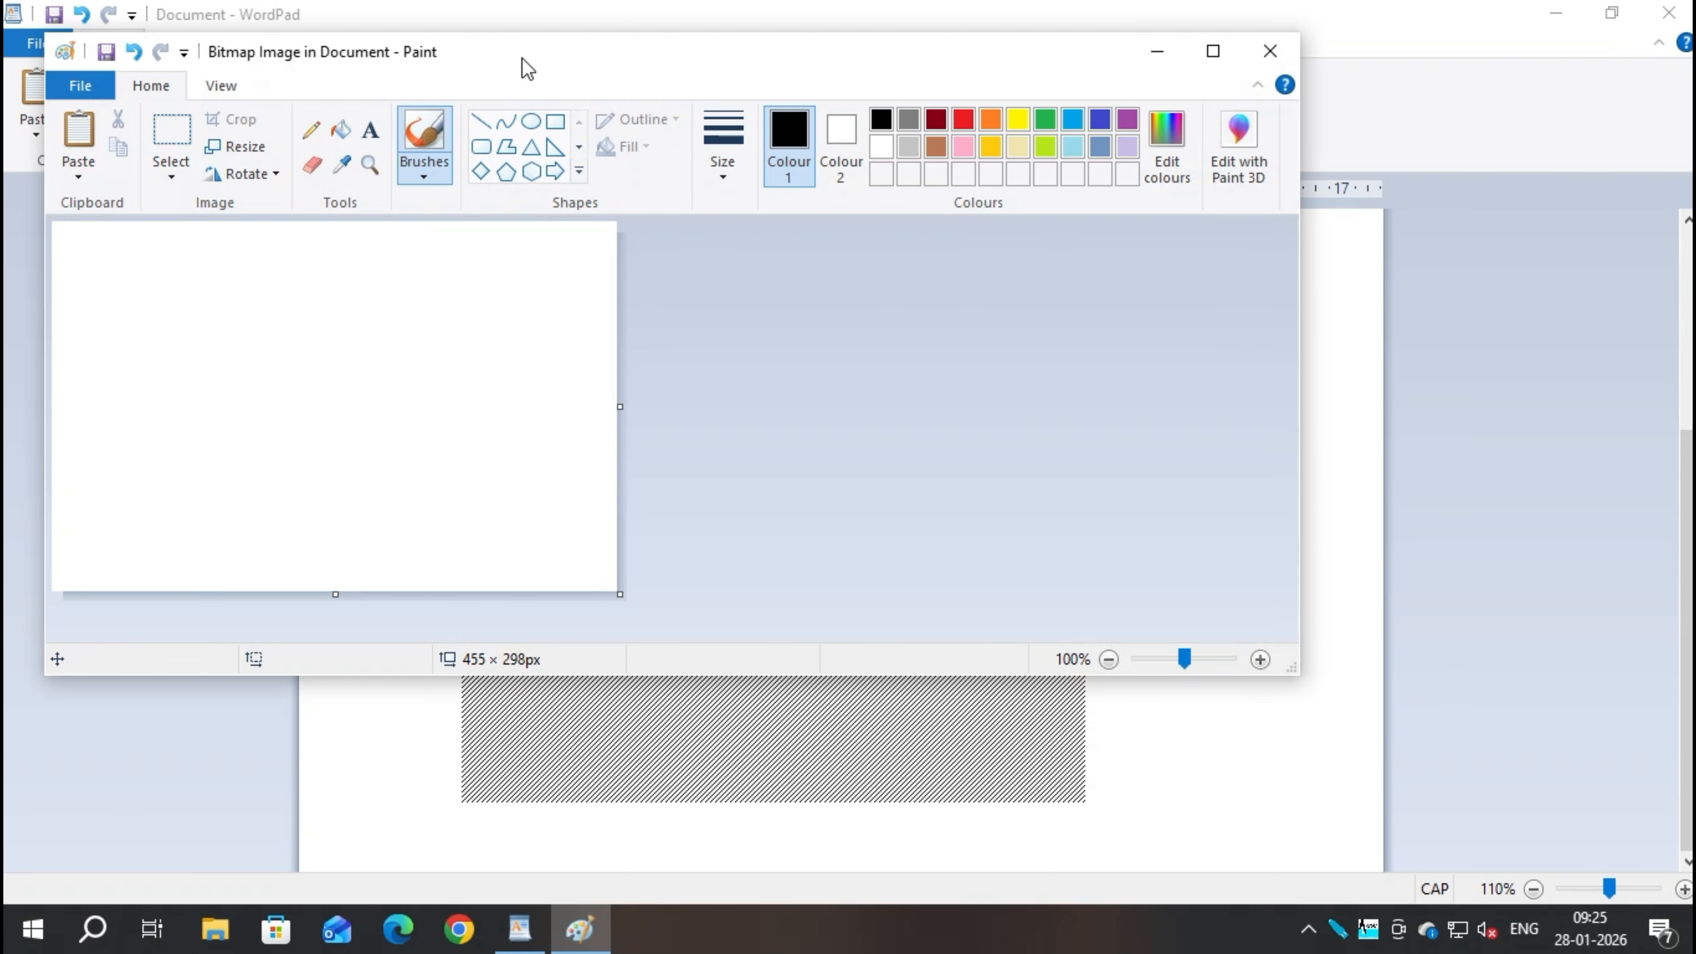
{"action": "left_click", "coordinate": [531, 121]}
{"action": "left_click_drag", "start_coordinate": [334, 305], "coordinate": [585, 500]}
Fill the ellipse with red and close Paint to return to the WordPad document
{"action": "left_click", "coordinate": [341, 129]}
{"action": "left_click", "coordinate": [964, 120]}
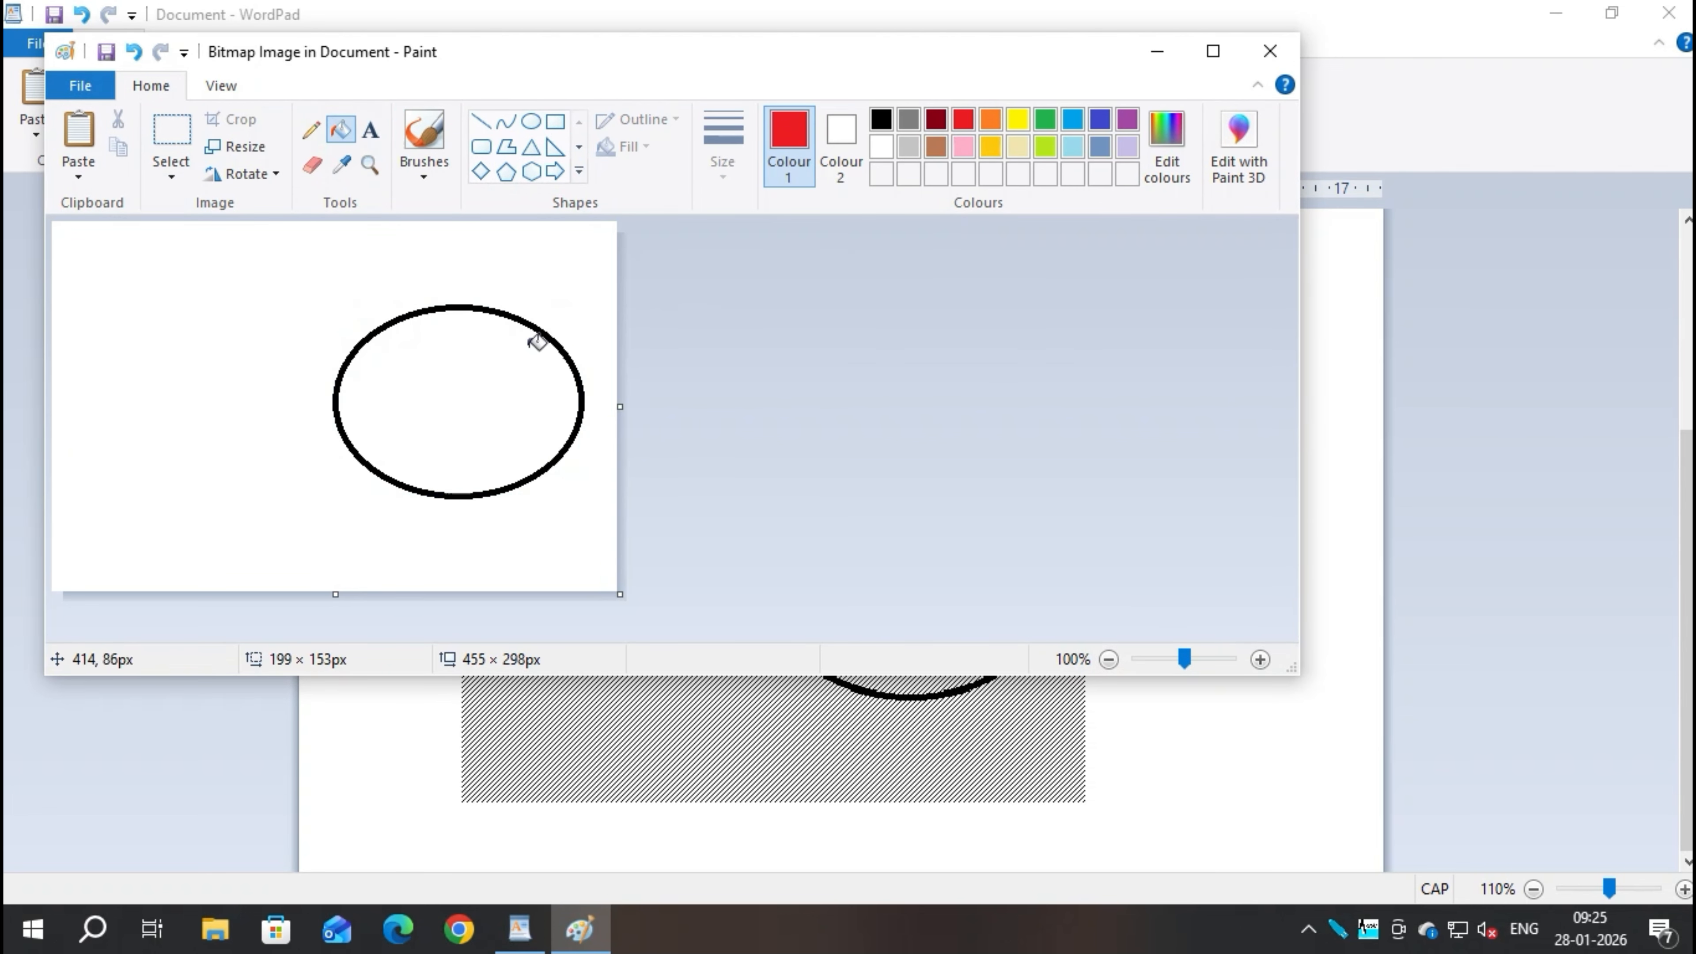
{"action": "left_click", "coordinate": [534, 341]}
{"action": "left_click", "coordinate": [1270, 51]}
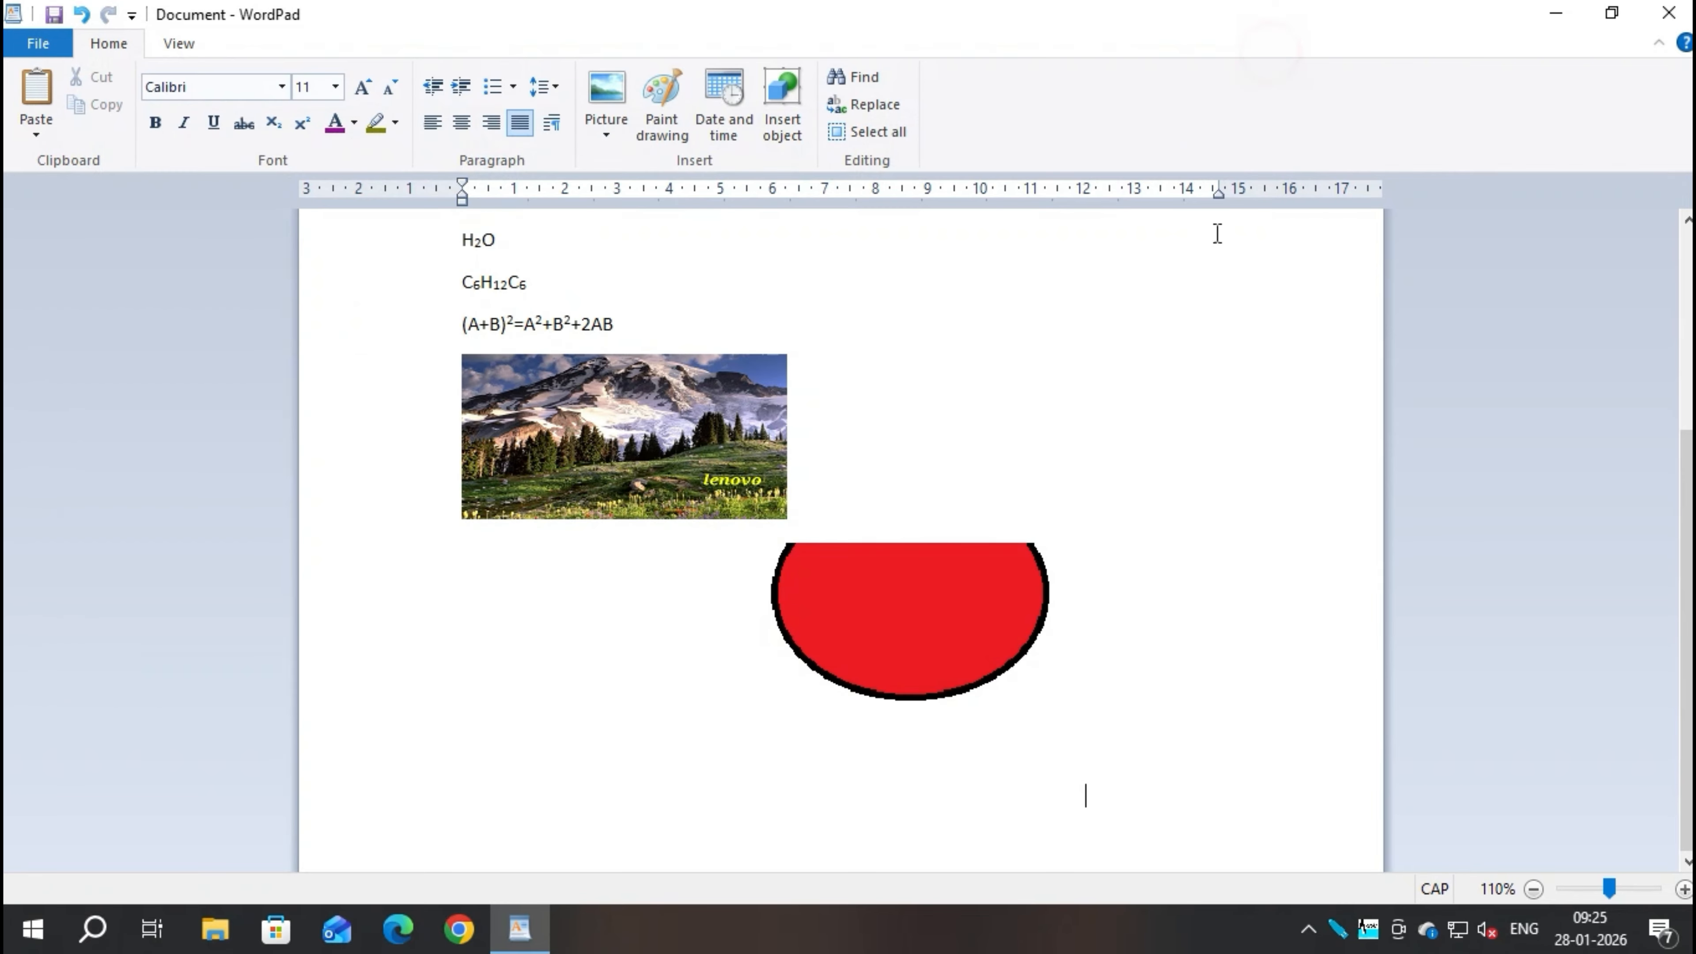
Reopen the embedded ellipse drawing in Paint, close it without editing, and review it within the document
{"action": "left_click", "coordinate": [975, 596]}
{"action": "double_click", "coordinate": [975, 596]}
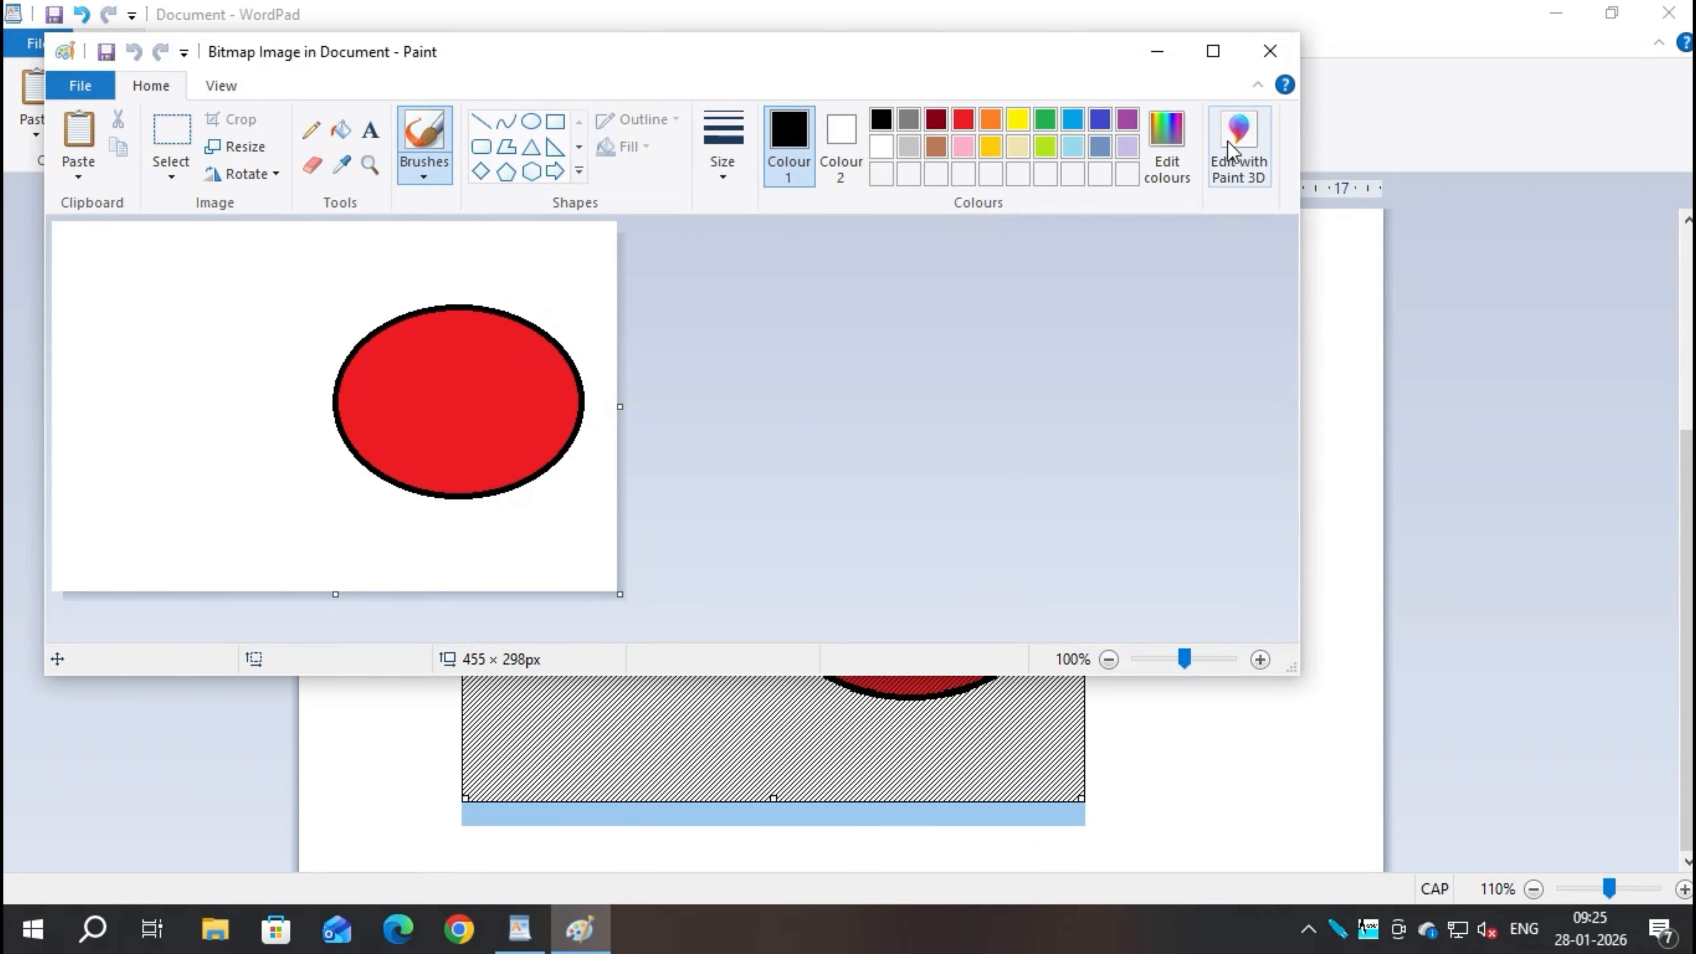
{"action": "left_click", "coordinate": [1271, 47]}
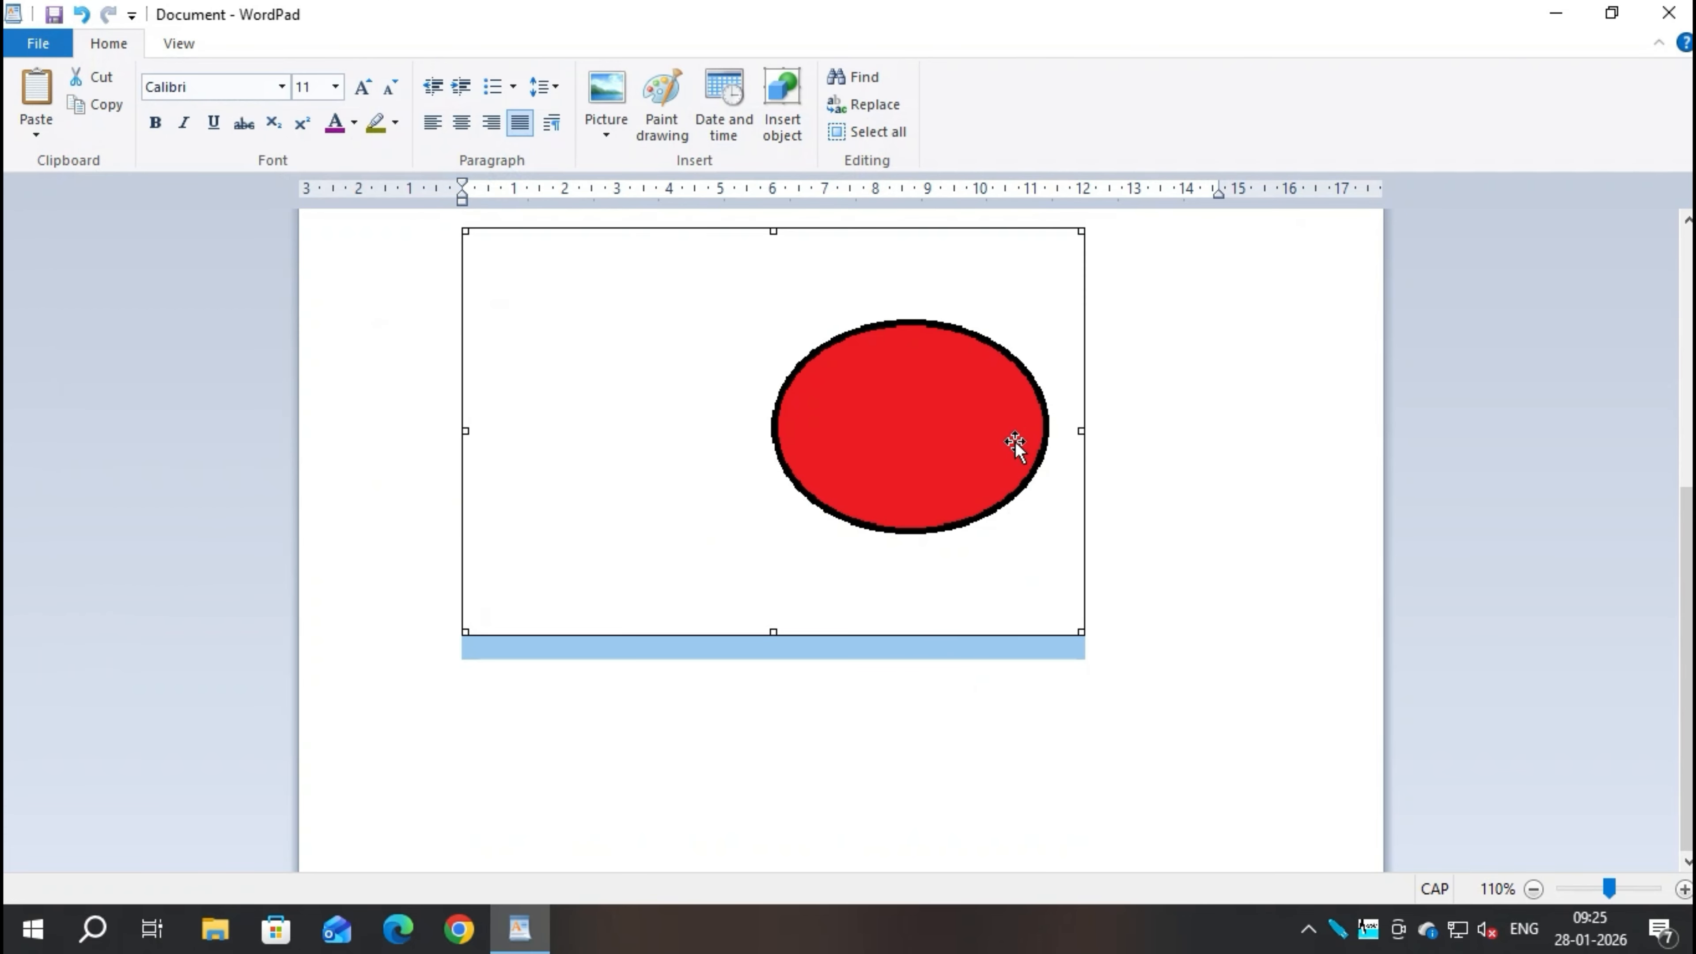
{"action": "scroll", "coordinate": [968, 617], "scroll_direction": "up", "scroll_amount": 6}
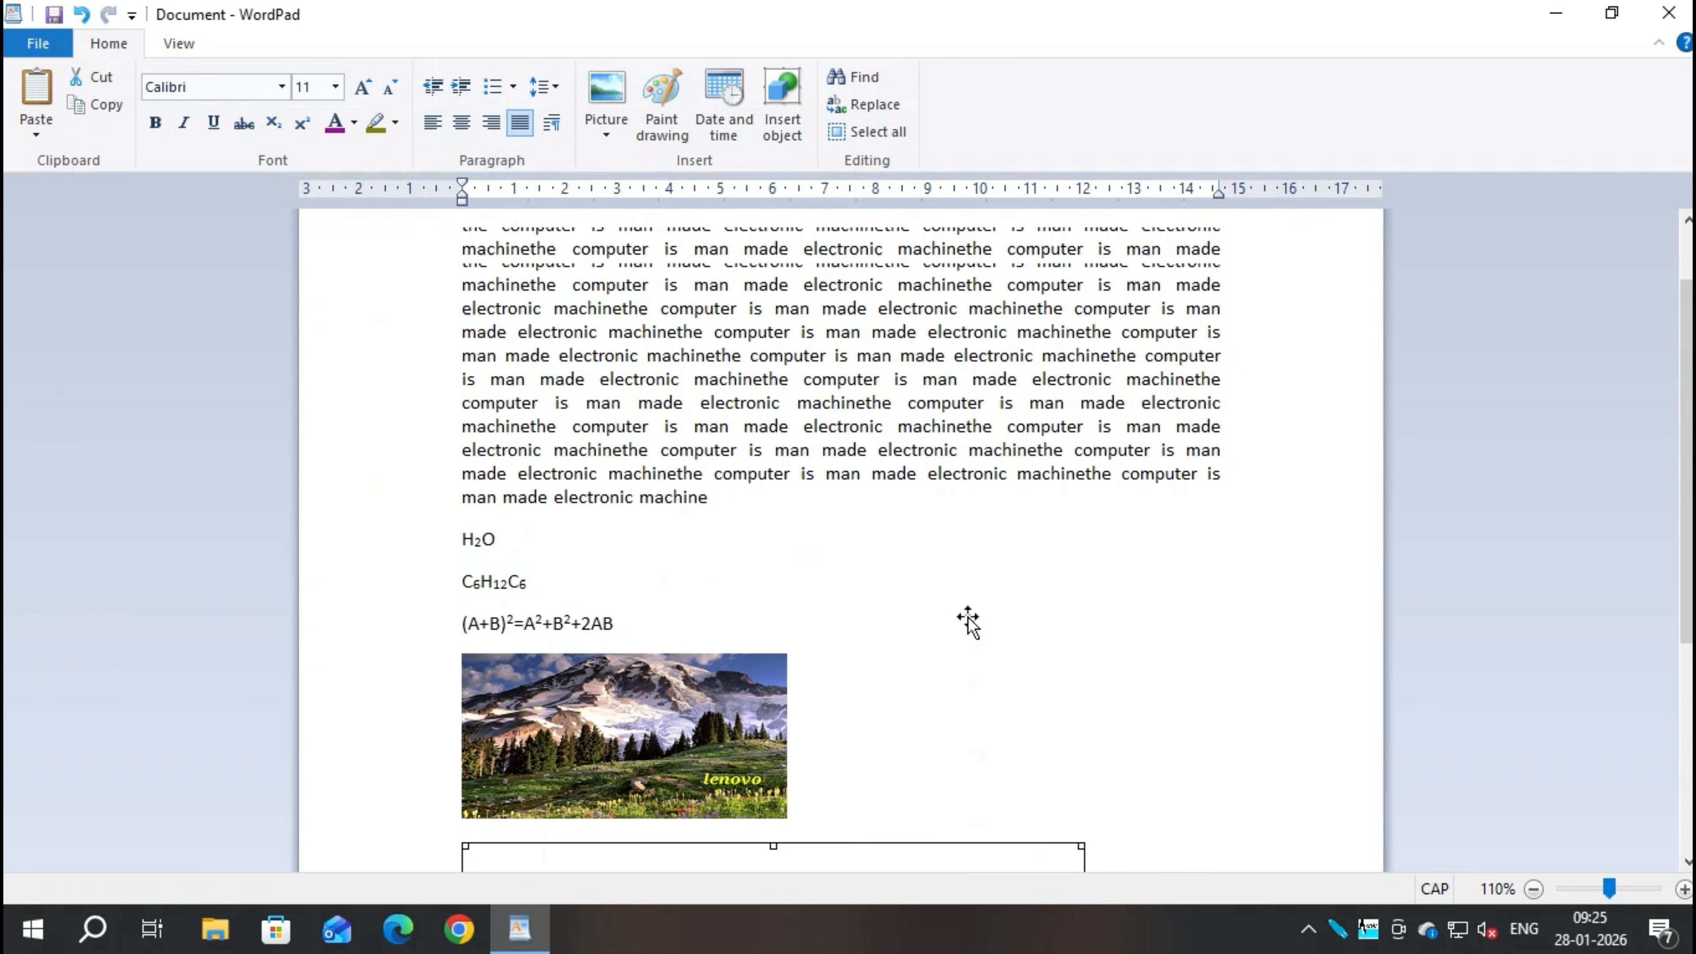
{"action": "scroll", "coordinate": [967, 617], "scroll_direction": "down", "scroll_amount": 4}
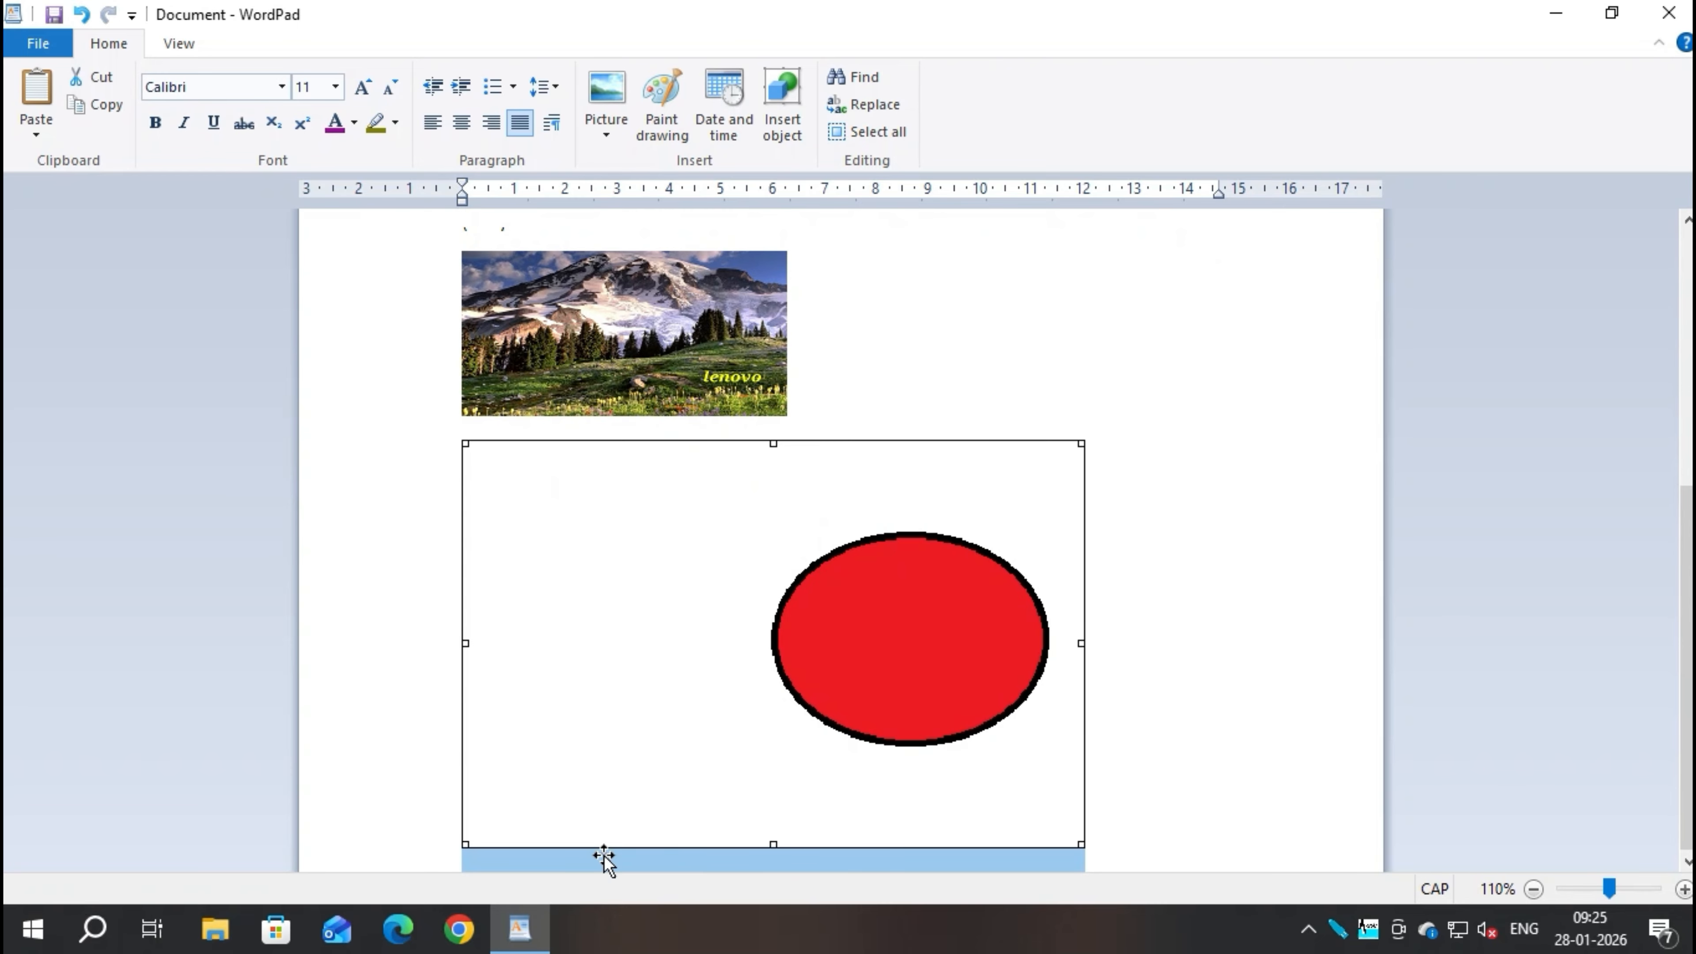
Insert the current date after the drawing in the format Wednesday, 28 January, 2026
{"action": "left_click", "coordinate": [1136, 604]}
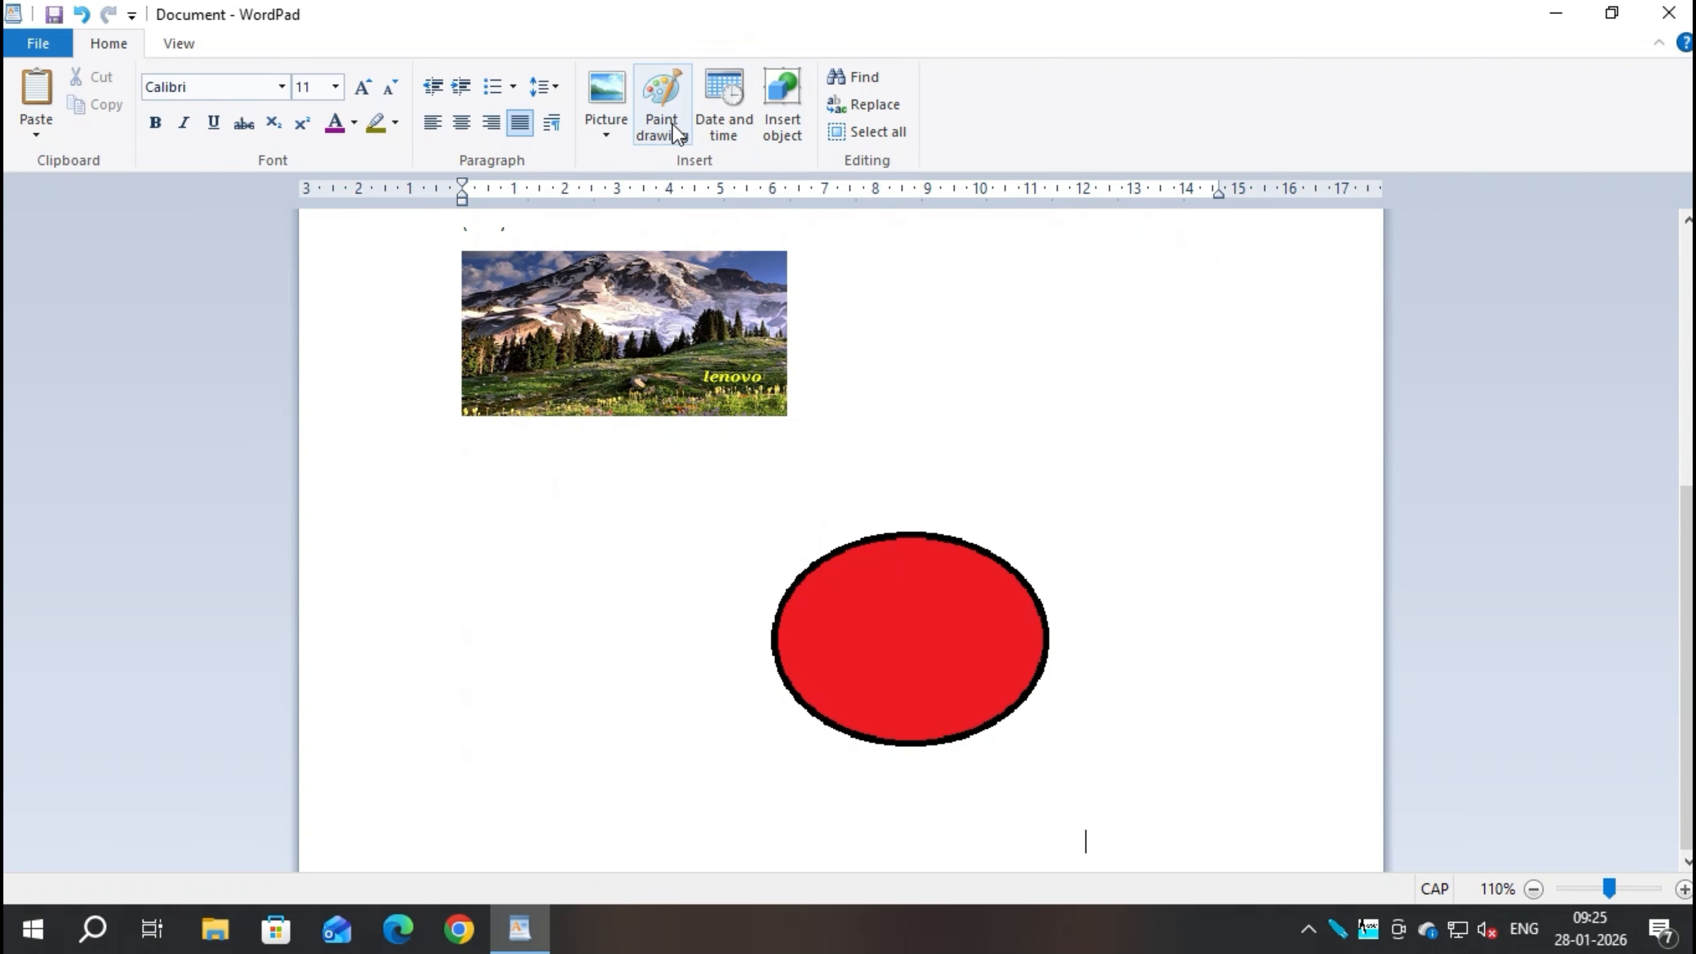
{"action": "left_click", "coordinate": [715, 134]}
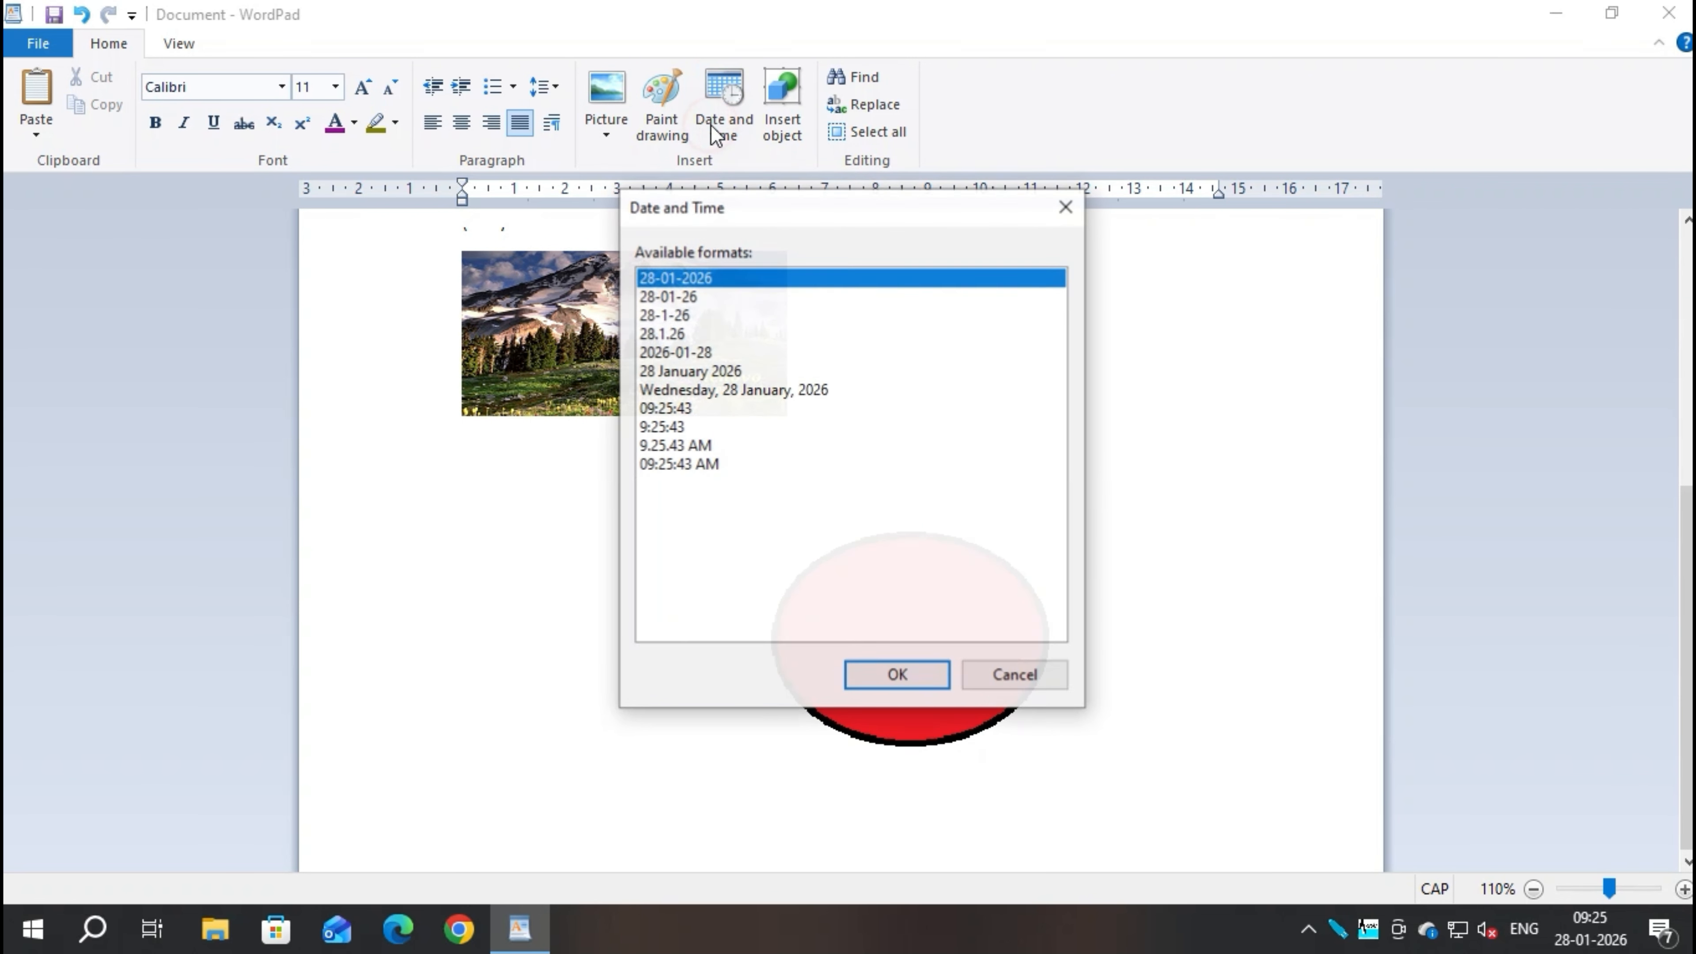
{"action": "left_click", "coordinate": [717, 394]}
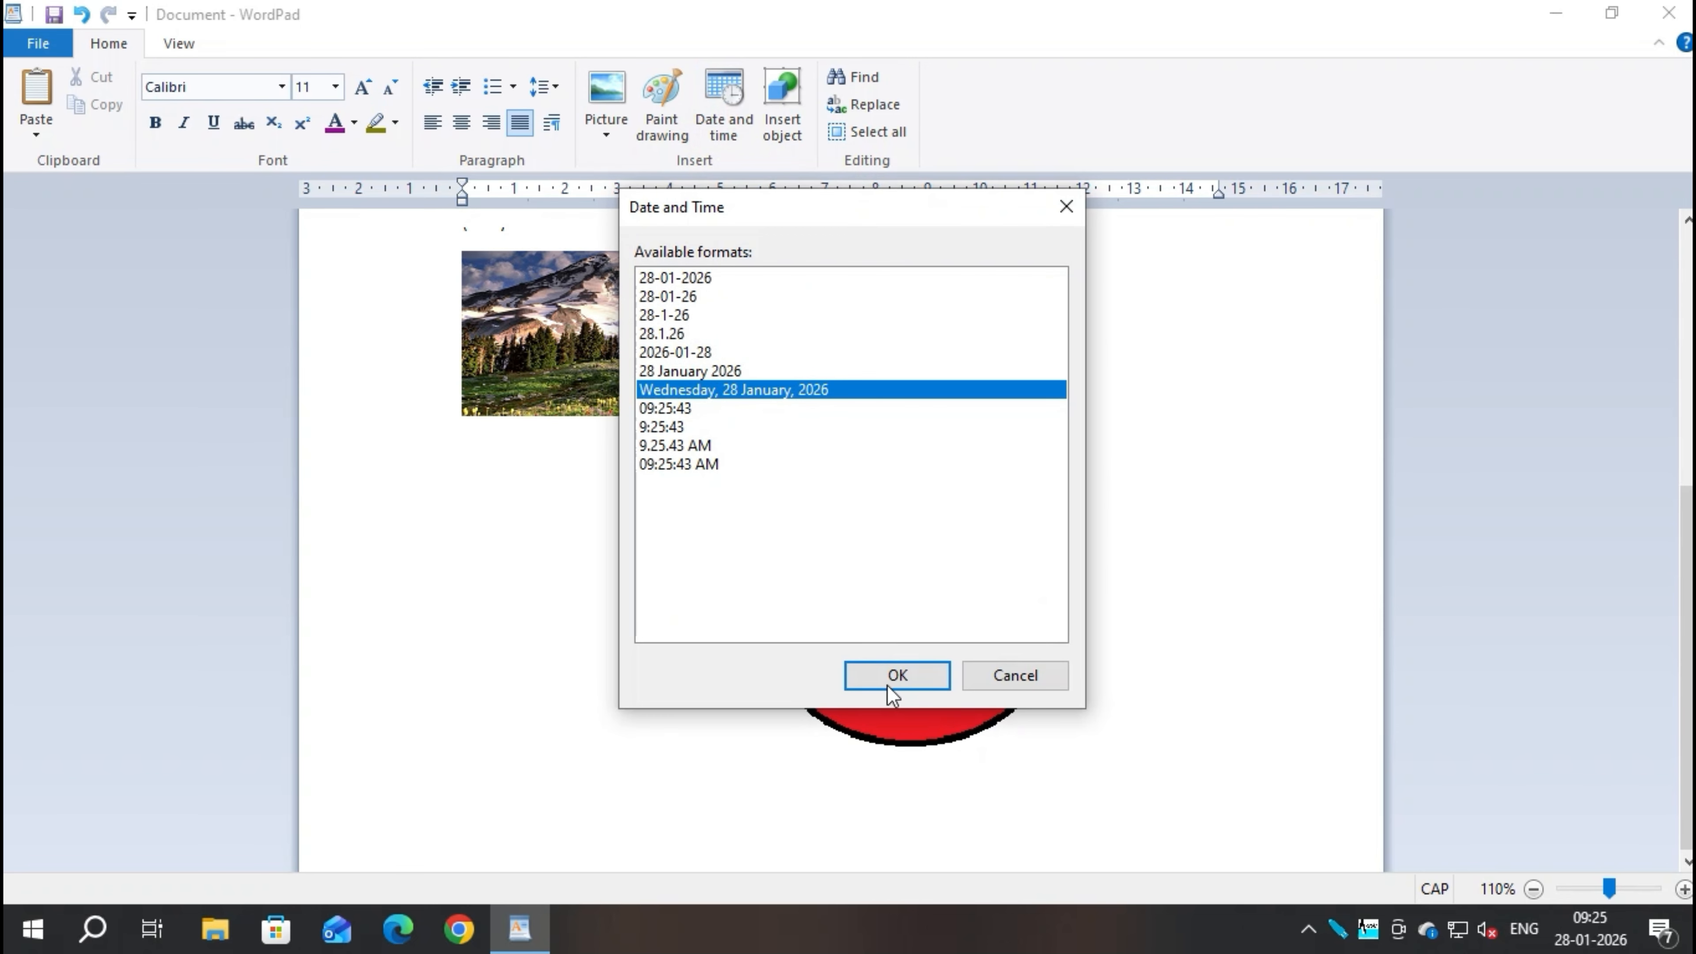
{"action": "left_click", "coordinate": [896, 675]}
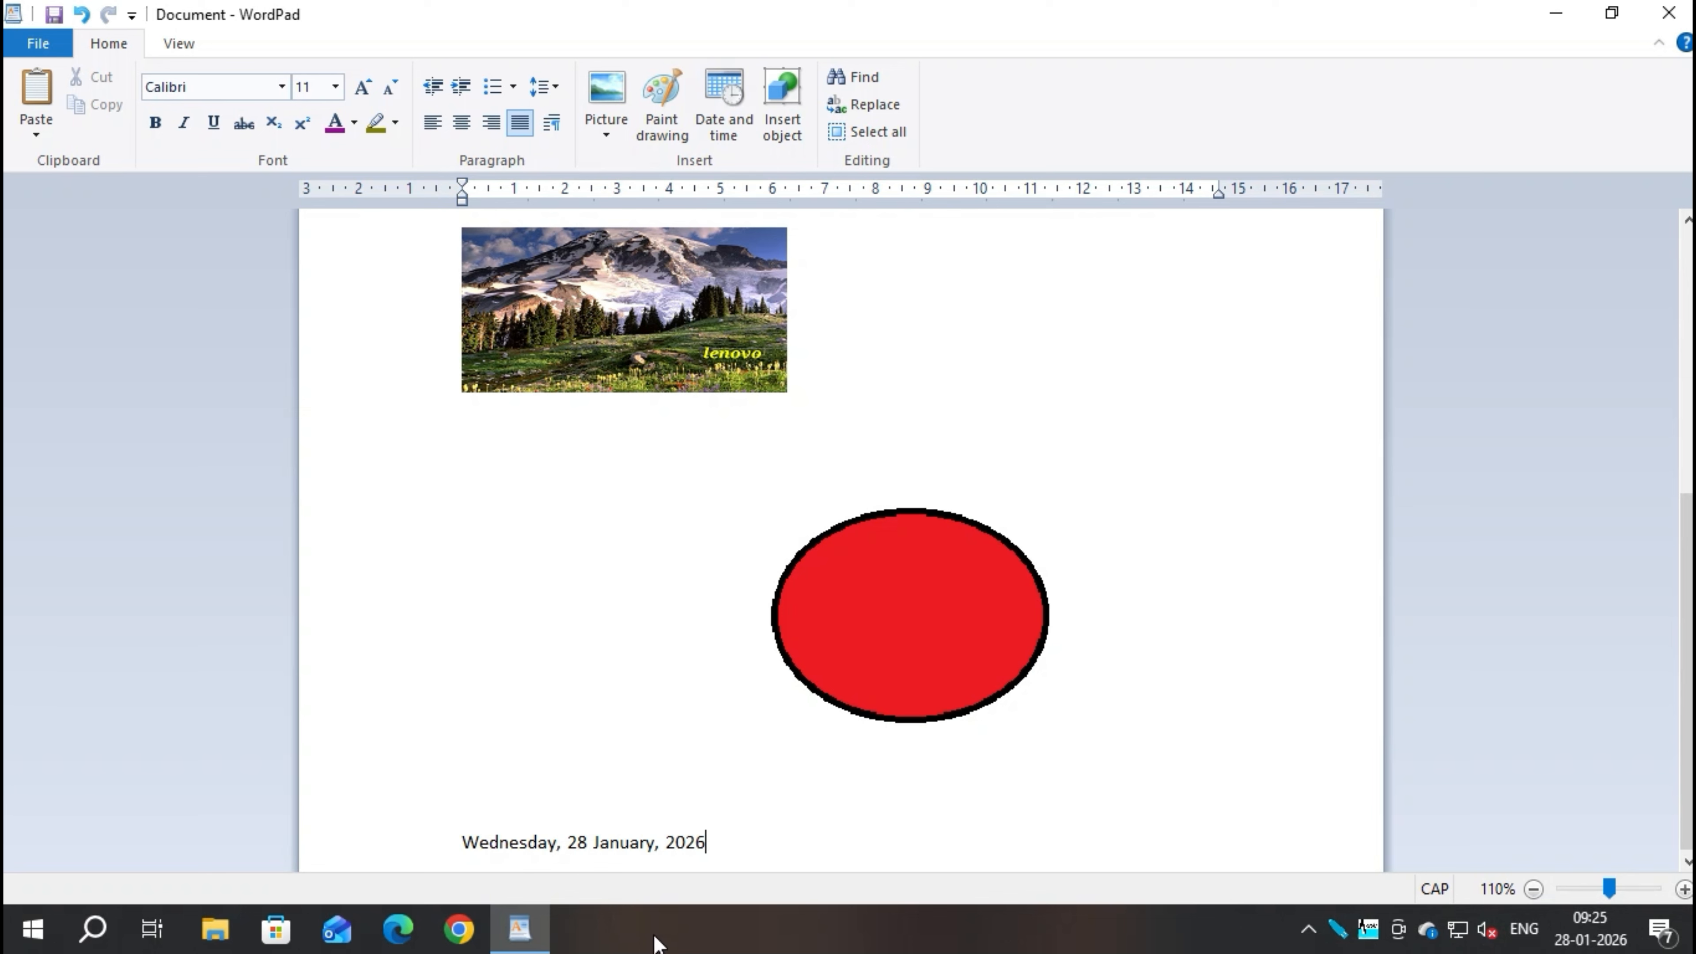
Insert a new Microsoft PowerPoint Slide object on a new line below the date
{"action": "key", "text": "Return"}
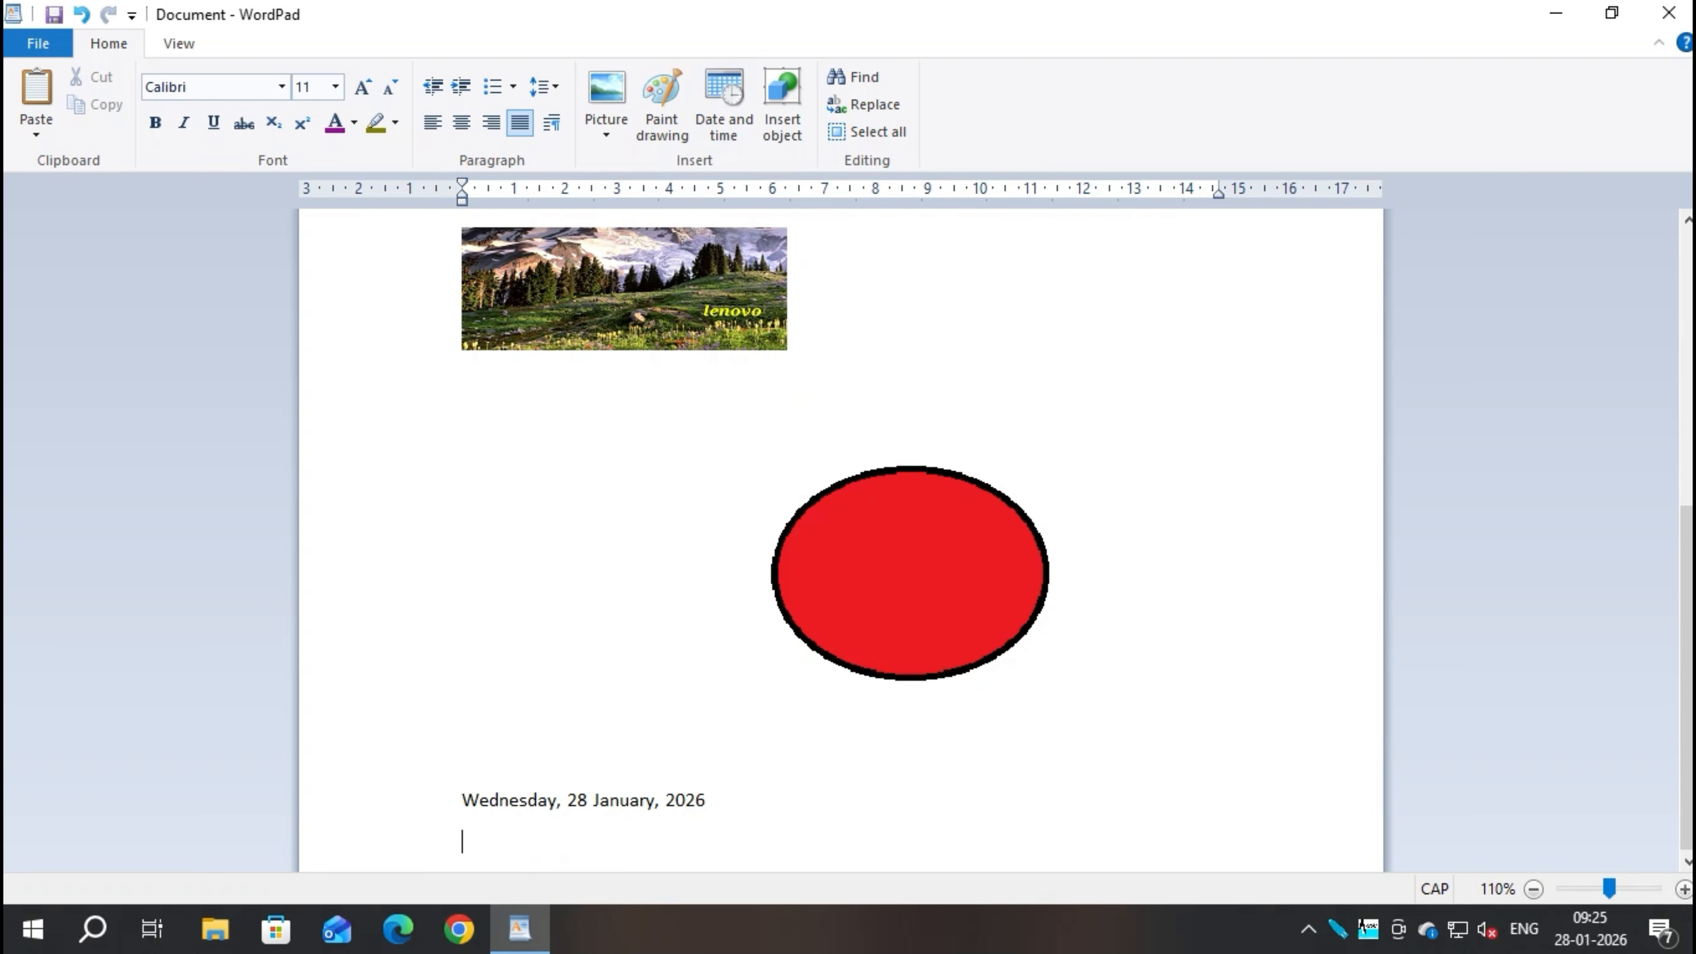
{"action": "left_click", "coordinate": [780, 126]}
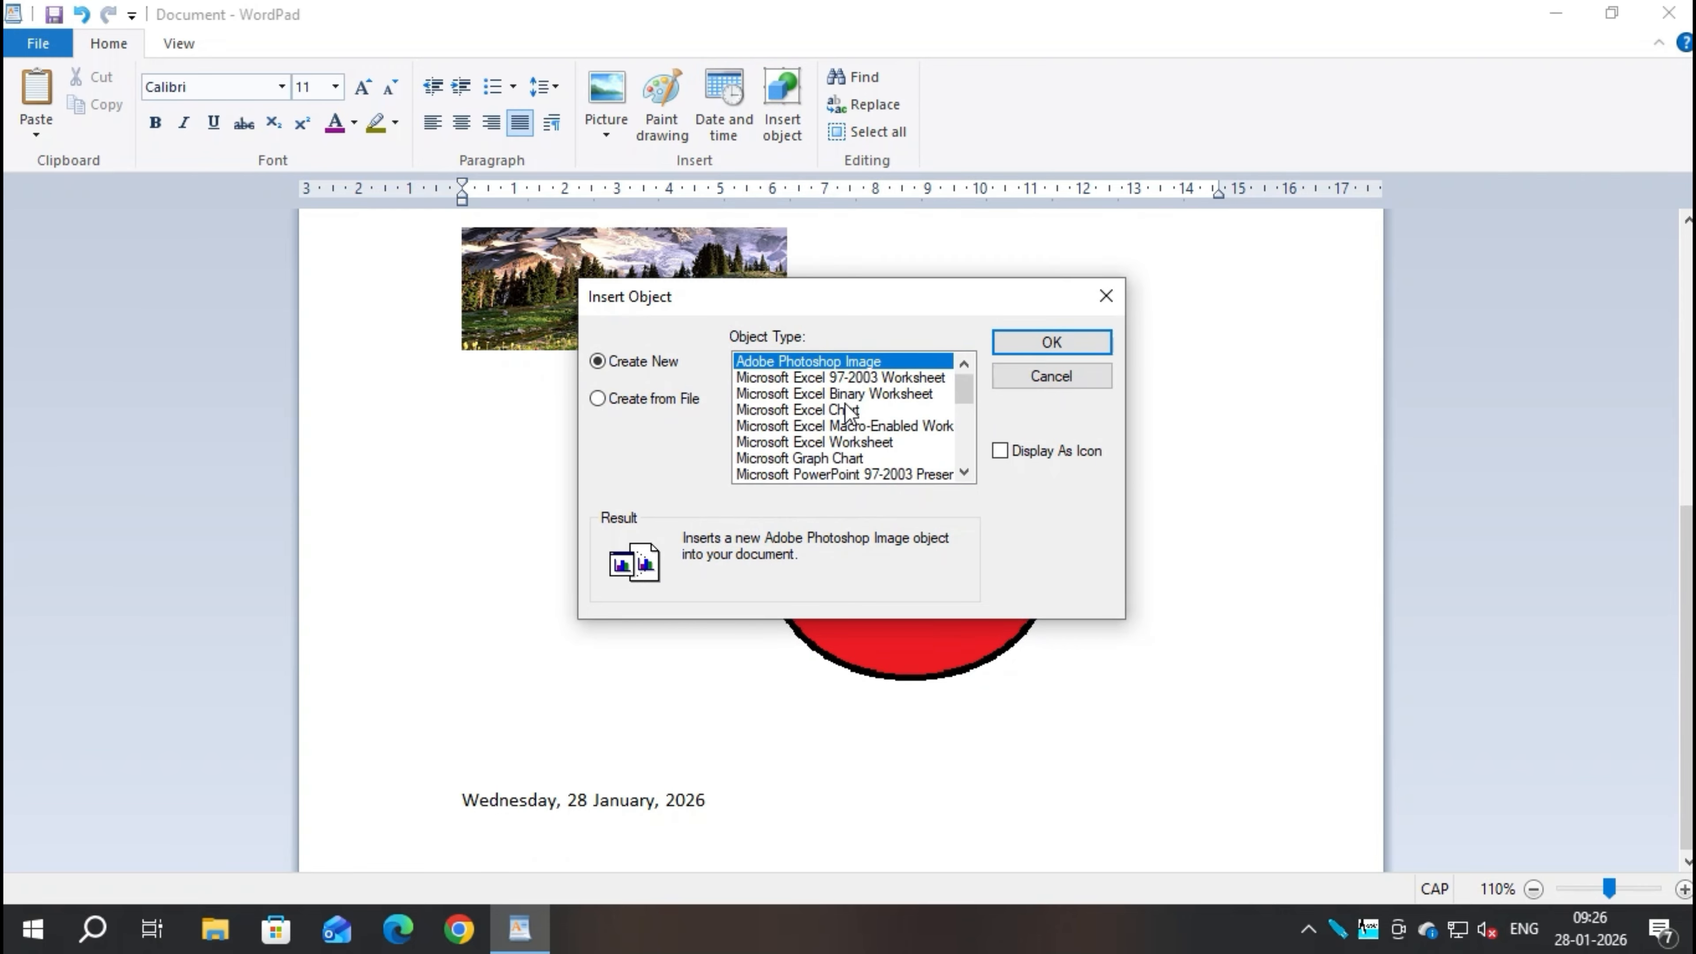
{"action": "scroll", "coordinate": [888, 457], "scroll_direction": "down", "scroll_amount": 1}
{"action": "scroll", "coordinate": [888, 458], "scroll_direction": "down", "scroll_amount": 4}
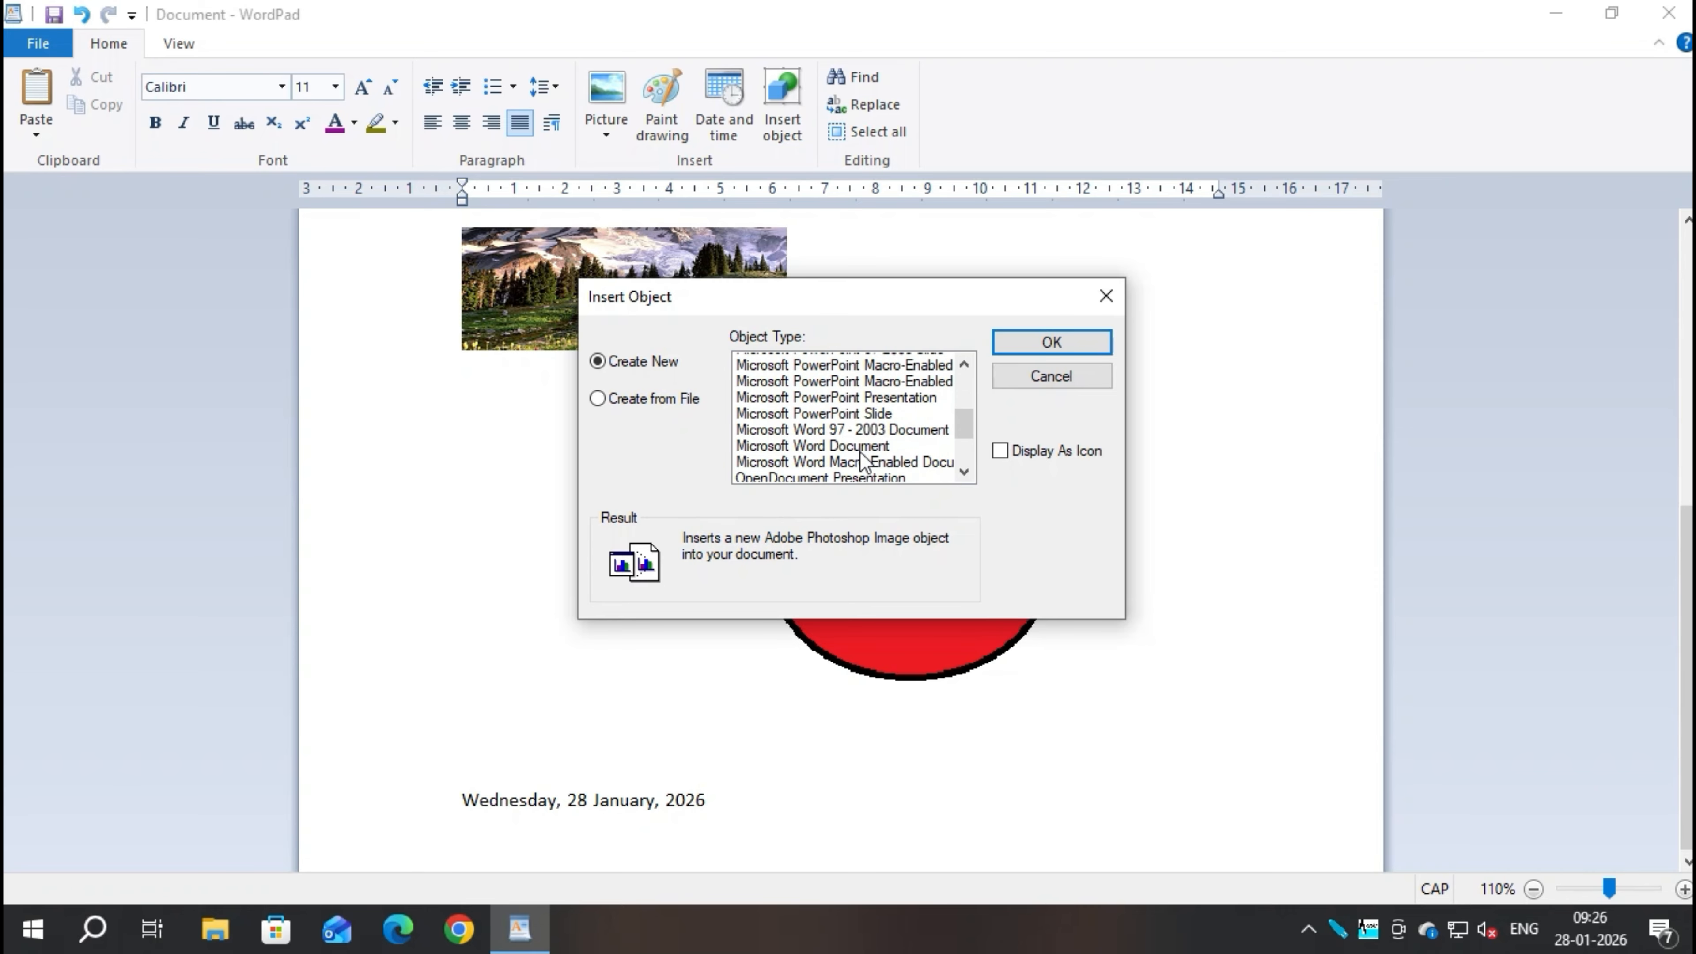
{"action": "left_click", "coordinate": [837, 361]}
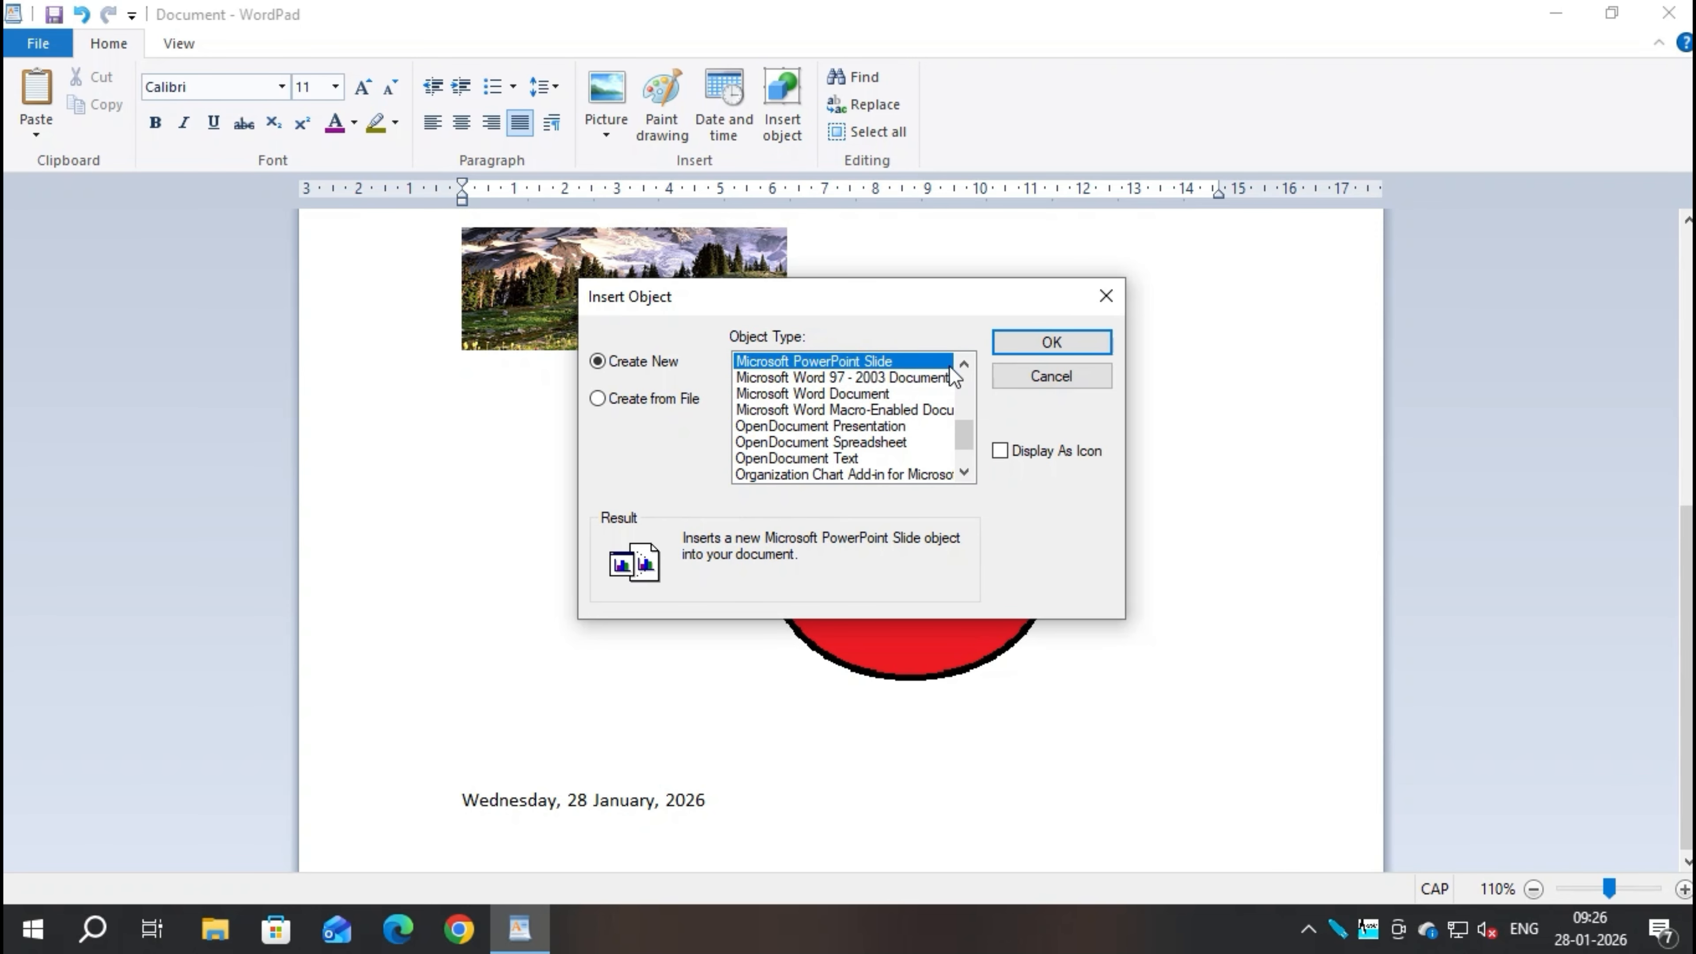
{"action": "left_click", "coordinate": [1025, 346]}
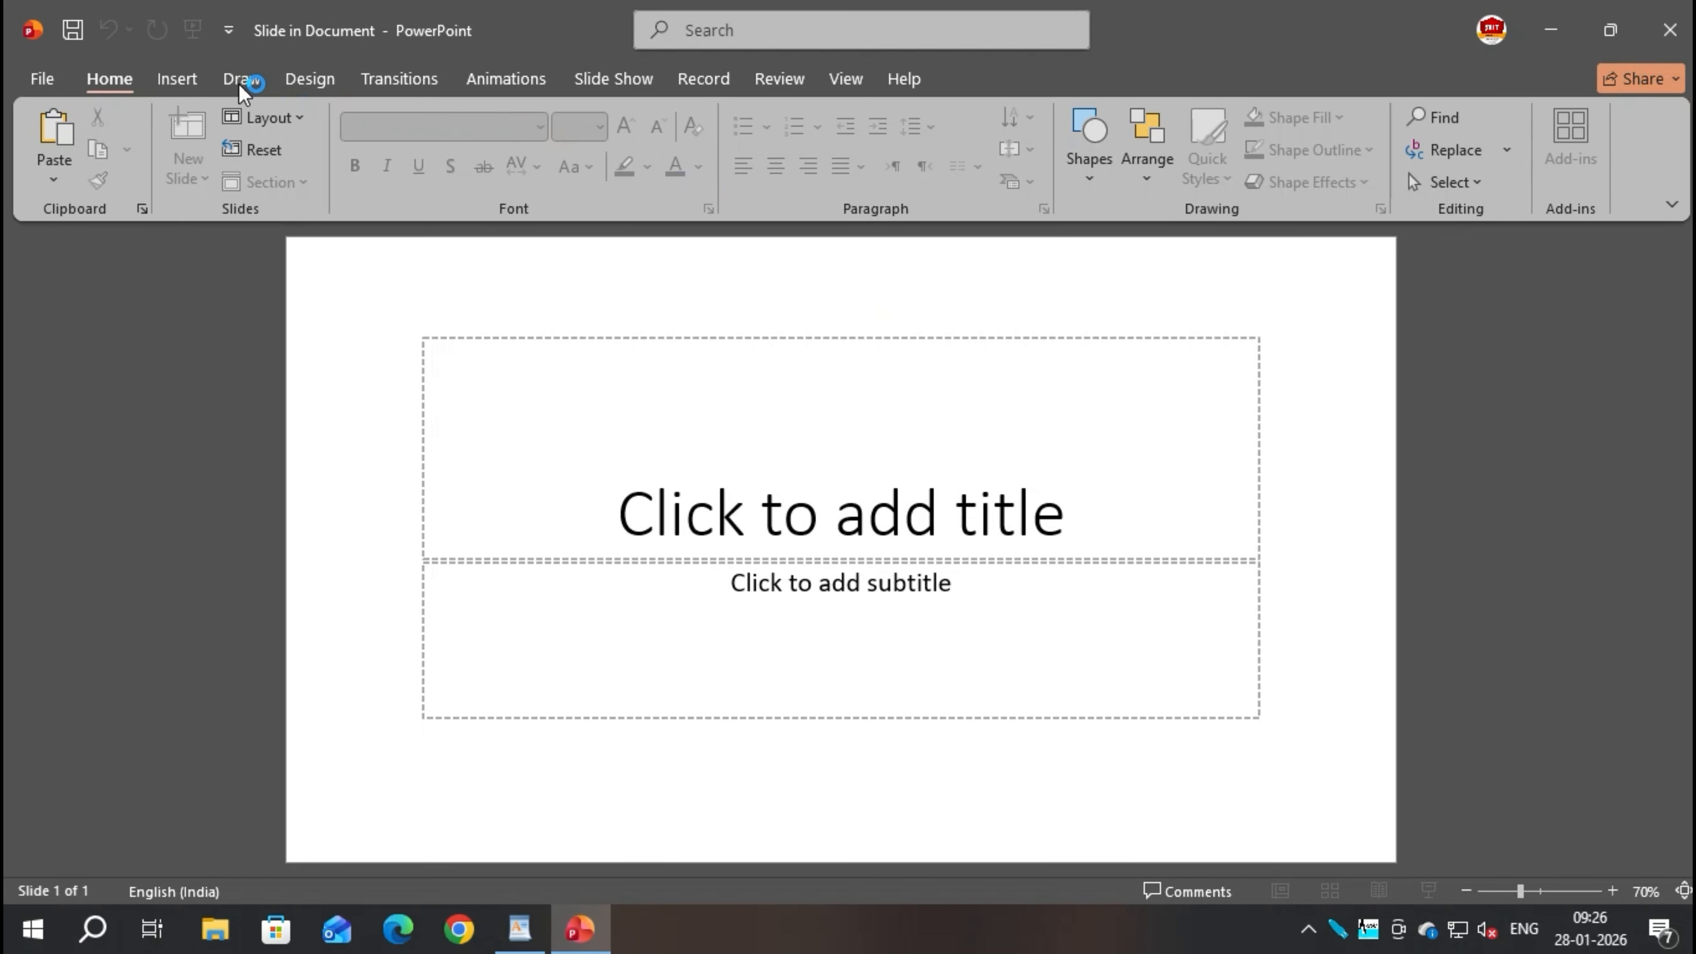
Apply the dark teal theme with the red accent to the embedded slide and close PowerPoint to return to the WordPad document
{"action": "left_click", "coordinate": [293, 87]}
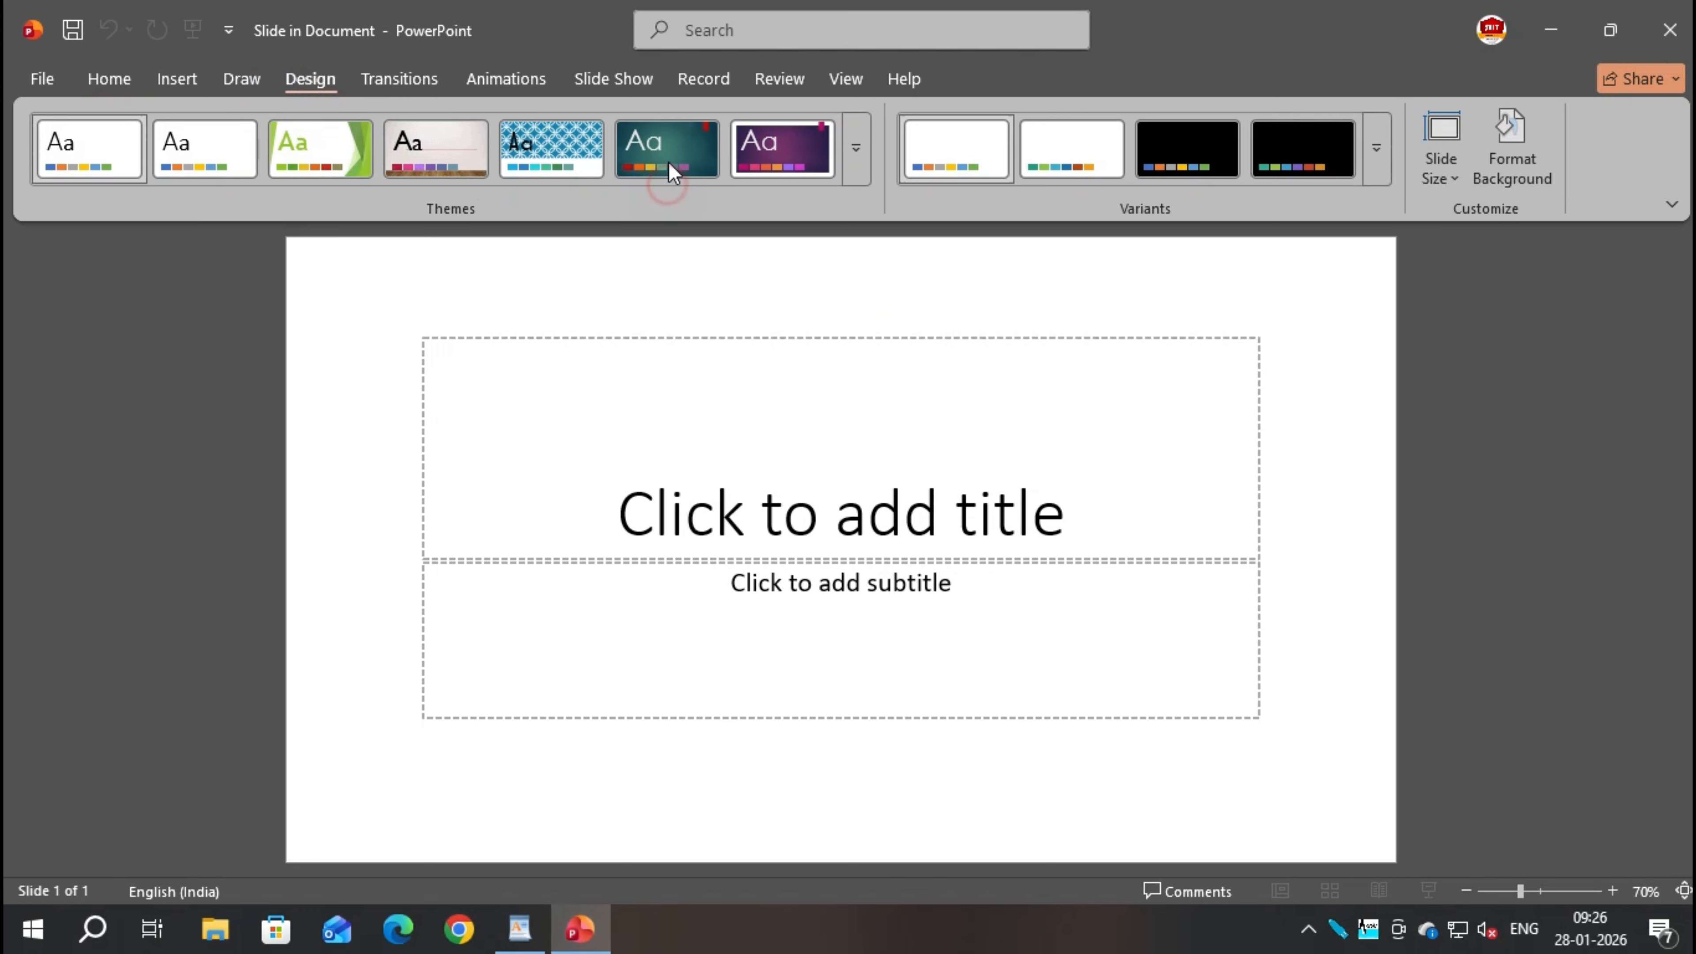
{"action": "left_click", "coordinate": [667, 161]}
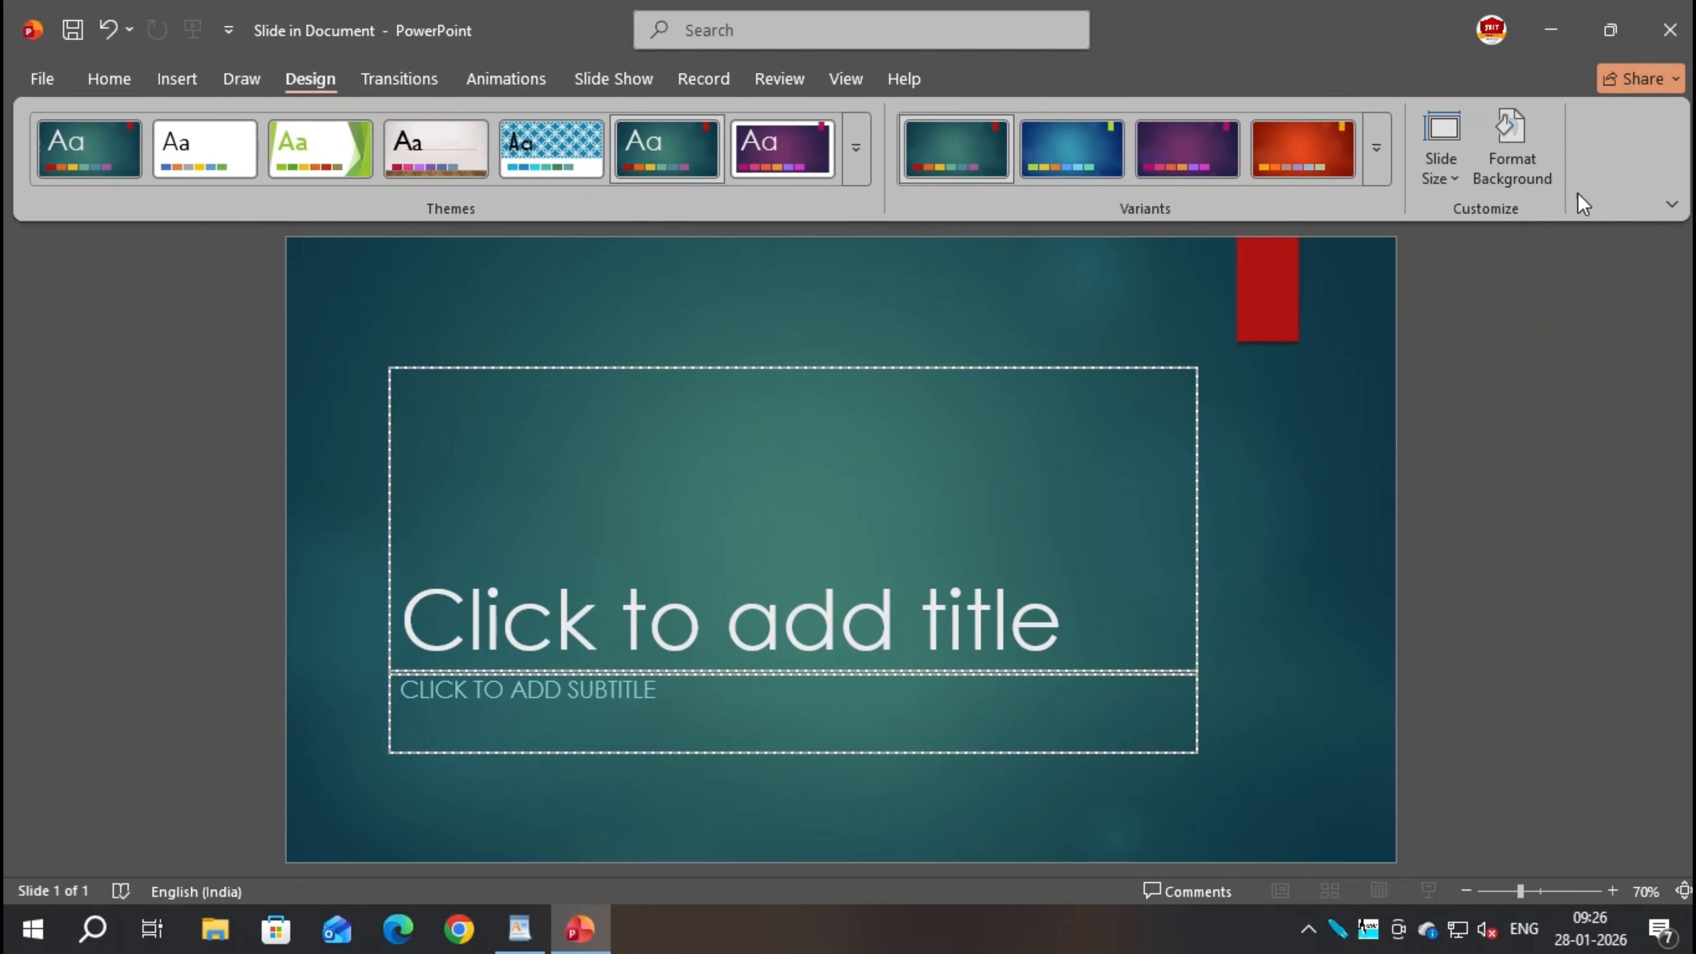
{"action": "left_click", "coordinate": [1670, 30]}
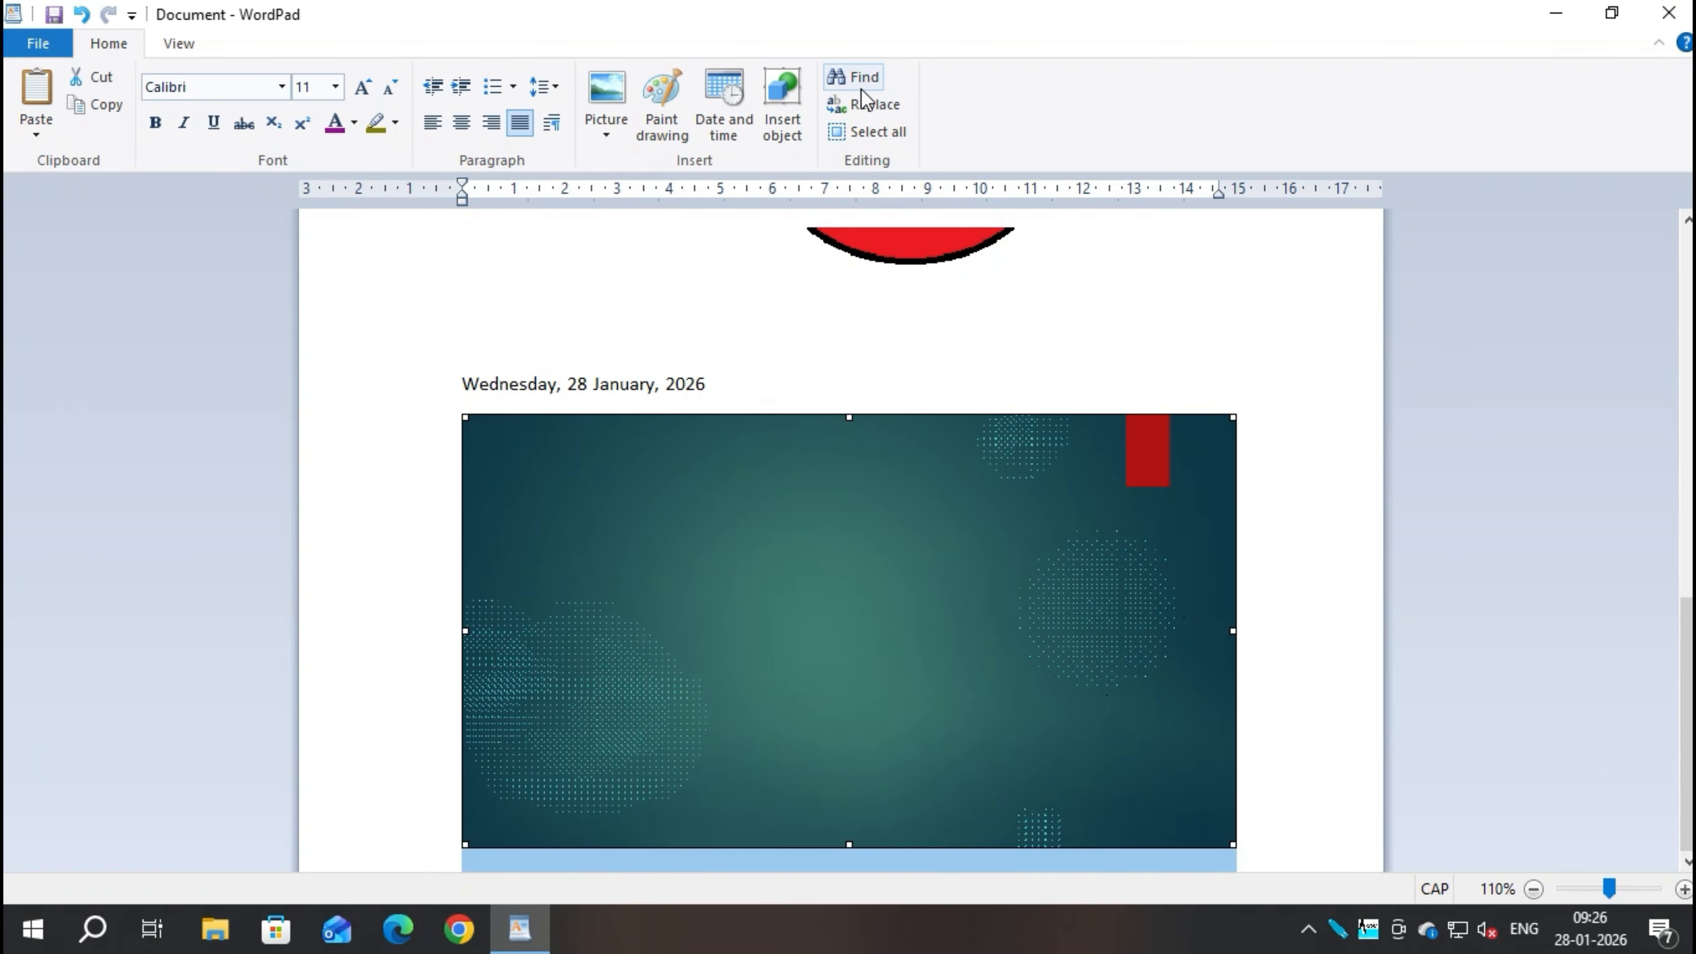
Search the document from its beginning for "man", stepping through several matches, and close the search
{"action": "scroll", "coordinate": [1034, 594], "scroll_direction": "up", "scroll_amount": 10}
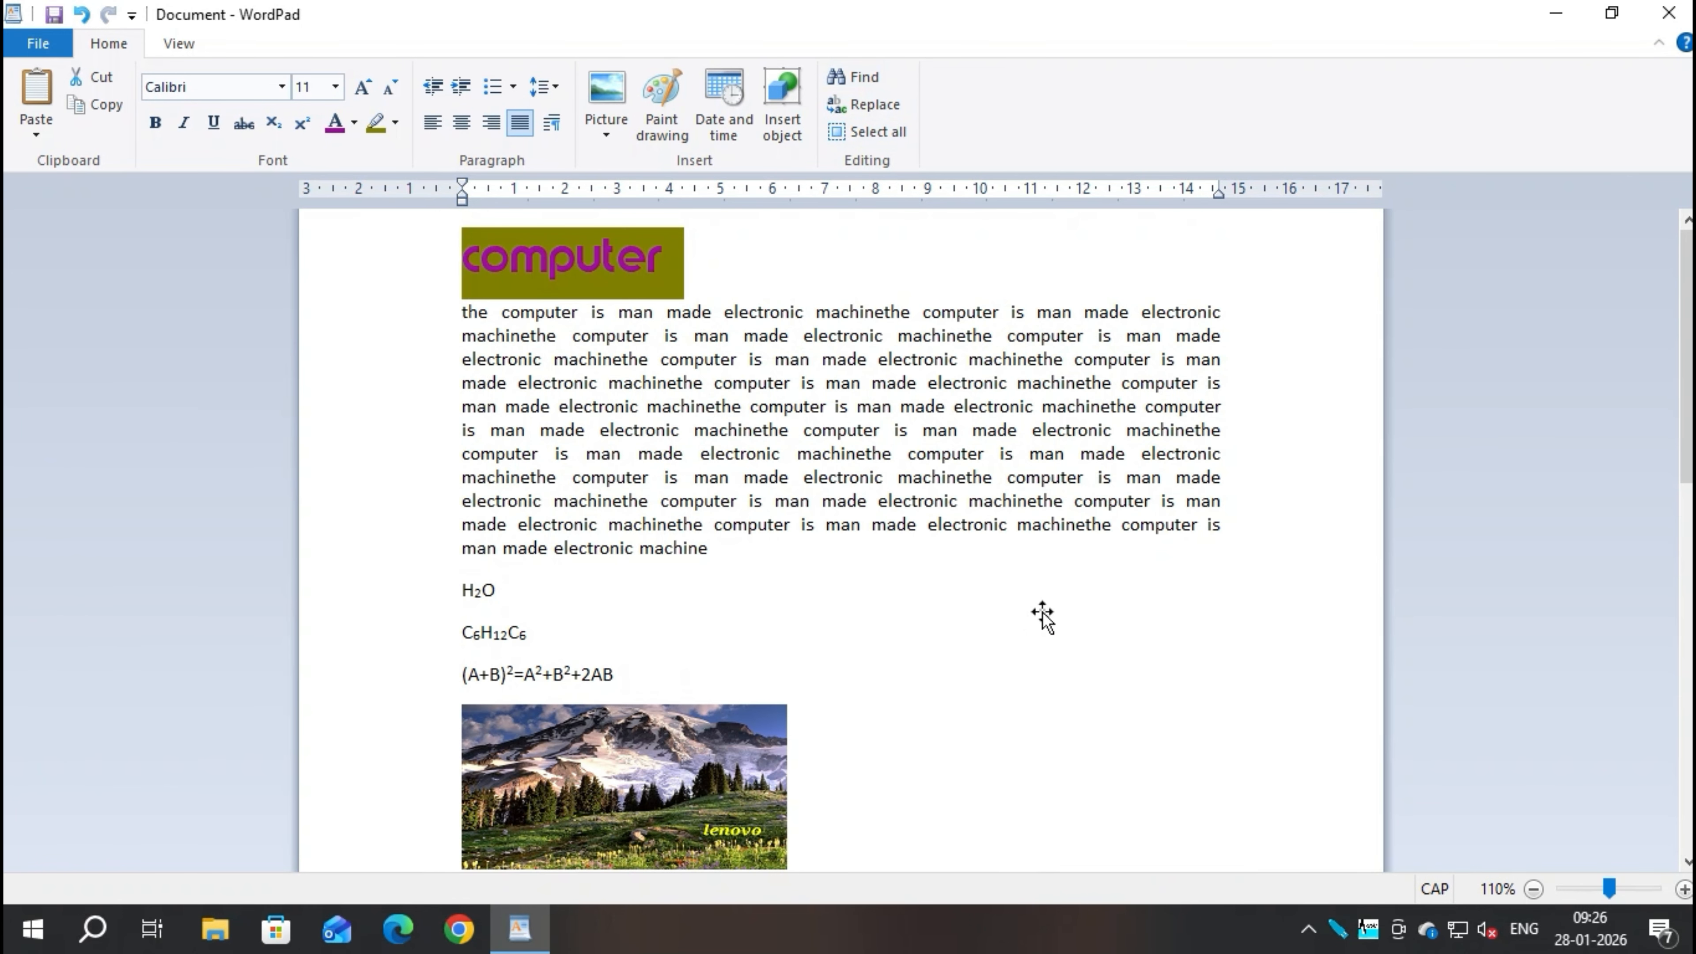
{"action": "left_click", "coordinate": [865, 78]}
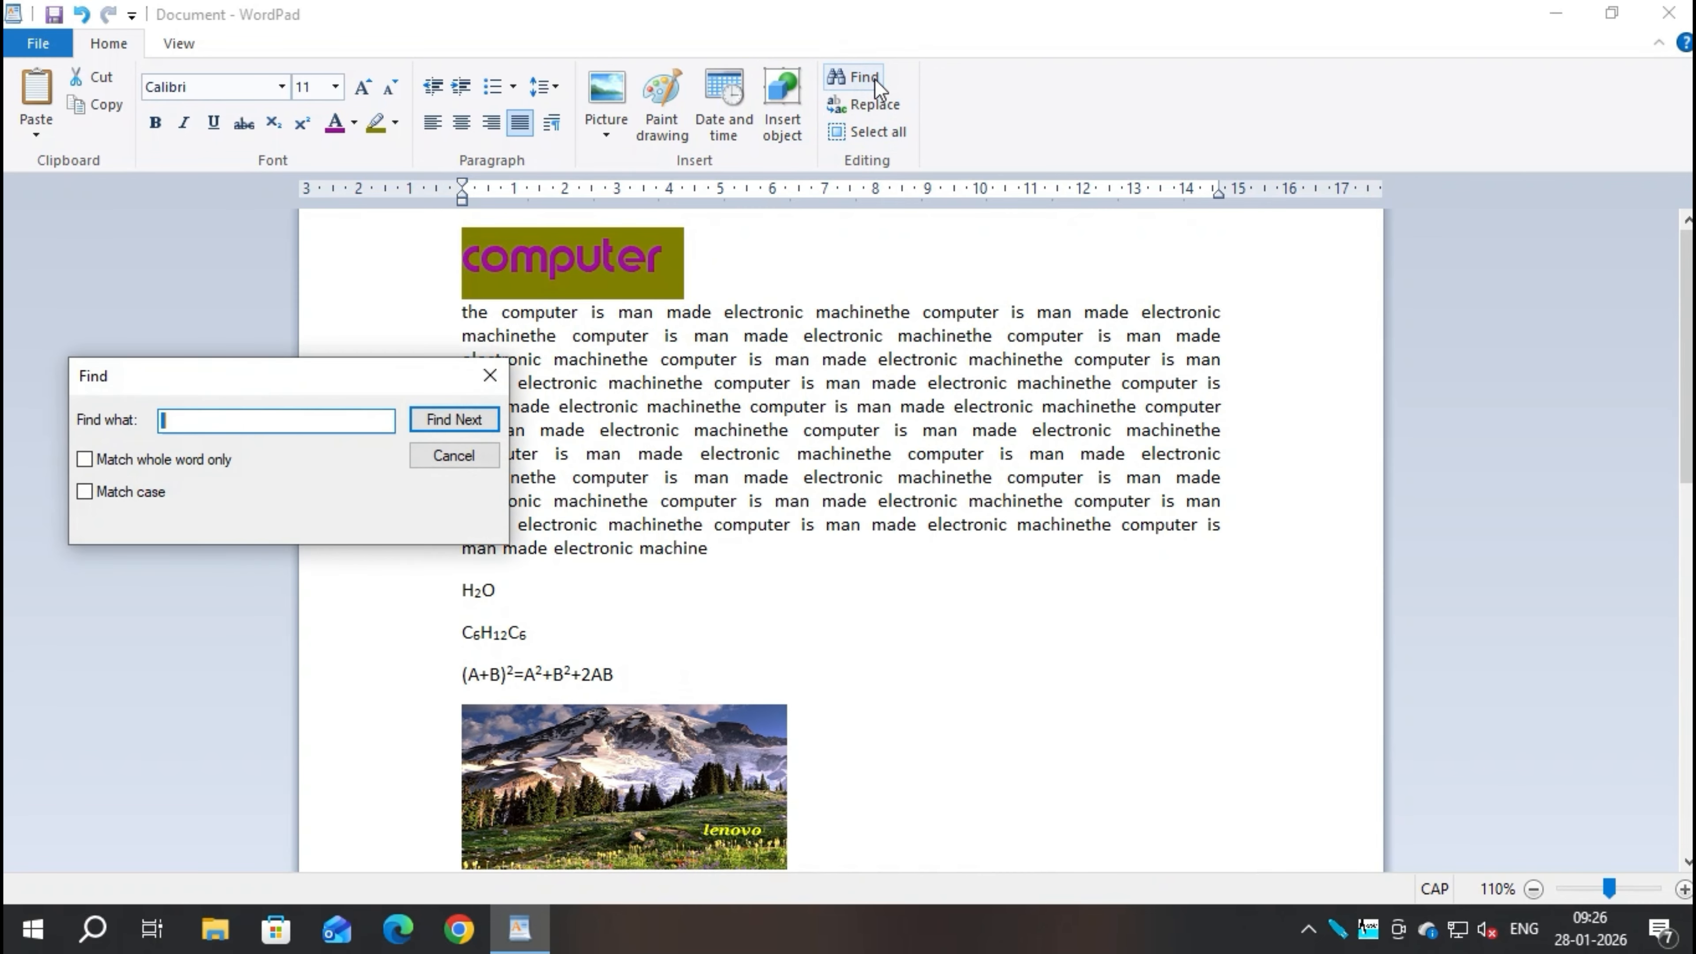
{"action": "left_click", "coordinate": [204, 420]}
{"action": "type", "text": "mA"}
{"action": "key", "text": "BackSpace"}
{"action": "key", "text": "BackSpace"}
{"action": "key", "text": "Caps_Lock"}
{"action": "type", "text": "man"}
{"action": "left_click", "coordinate": [454, 421]}
{"action": "left_click", "coordinate": [443, 417]}
{"action": "left_click", "coordinate": [445, 419]}
{"action": "left_click", "coordinate": [445, 419]}
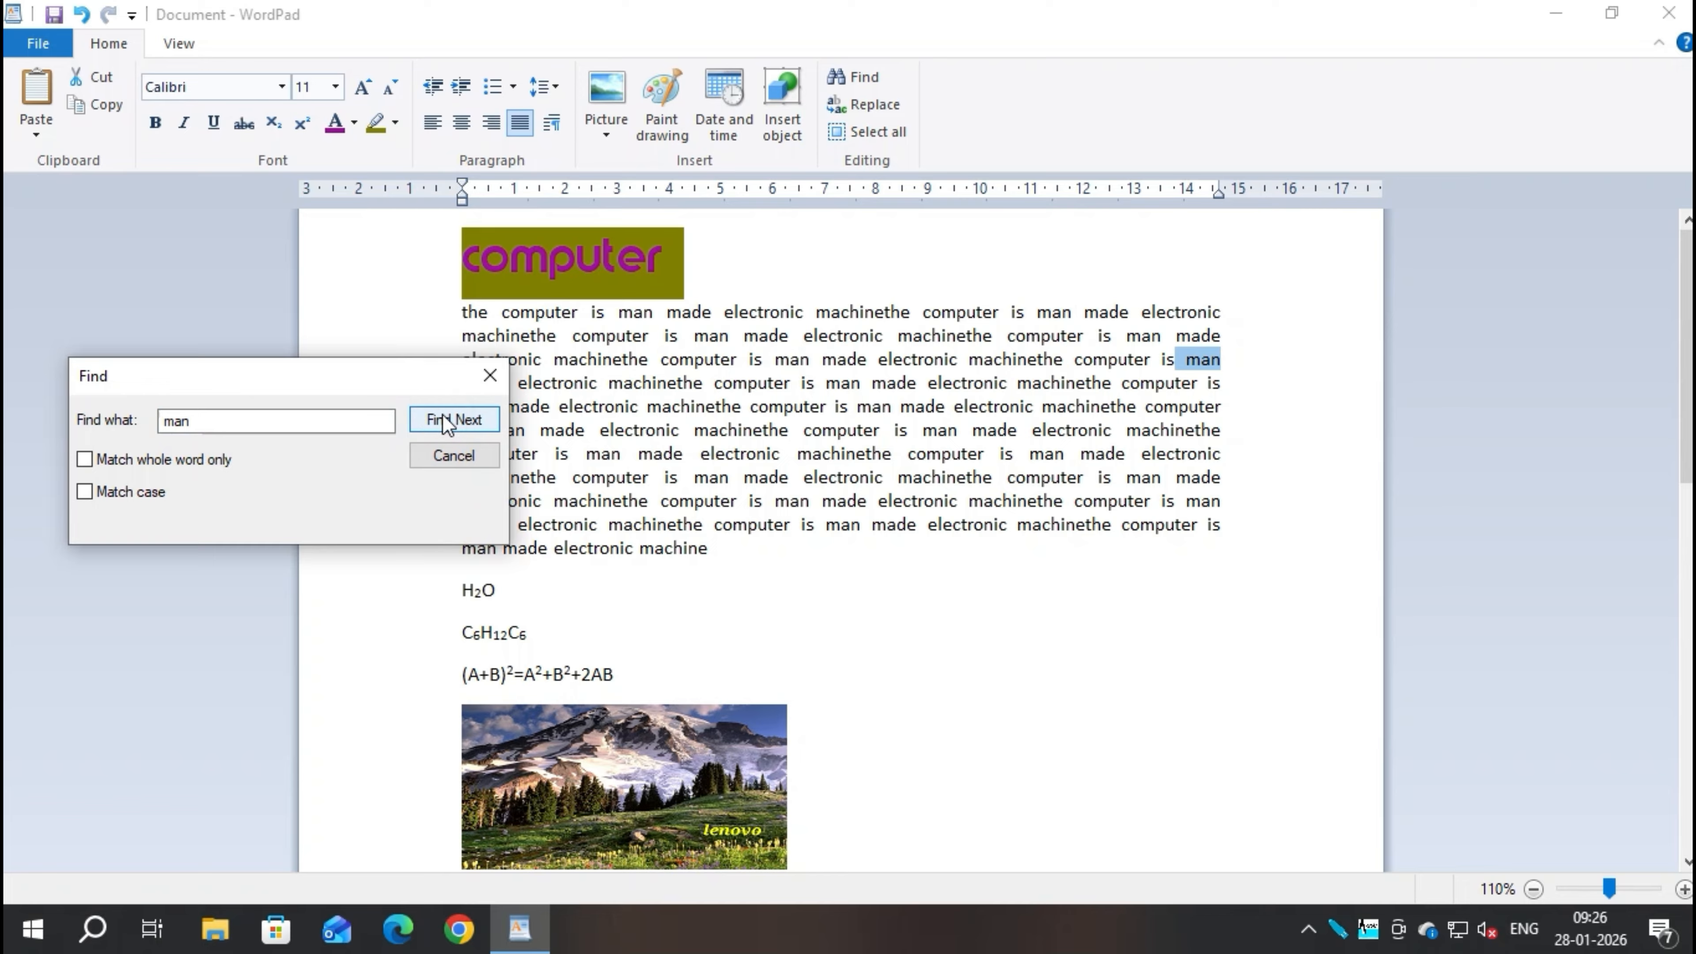
{"action": "left_click", "coordinate": [489, 377]}
Replace the selected occurrence of "man" with "MAN", replace all remaining occurrences in the document, and close the Replace dialog
{"action": "left_click", "coordinate": [840, 109]}
{"action": "left_click", "coordinate": [243, 398]}
{"action": "type", "text": "MAN"}
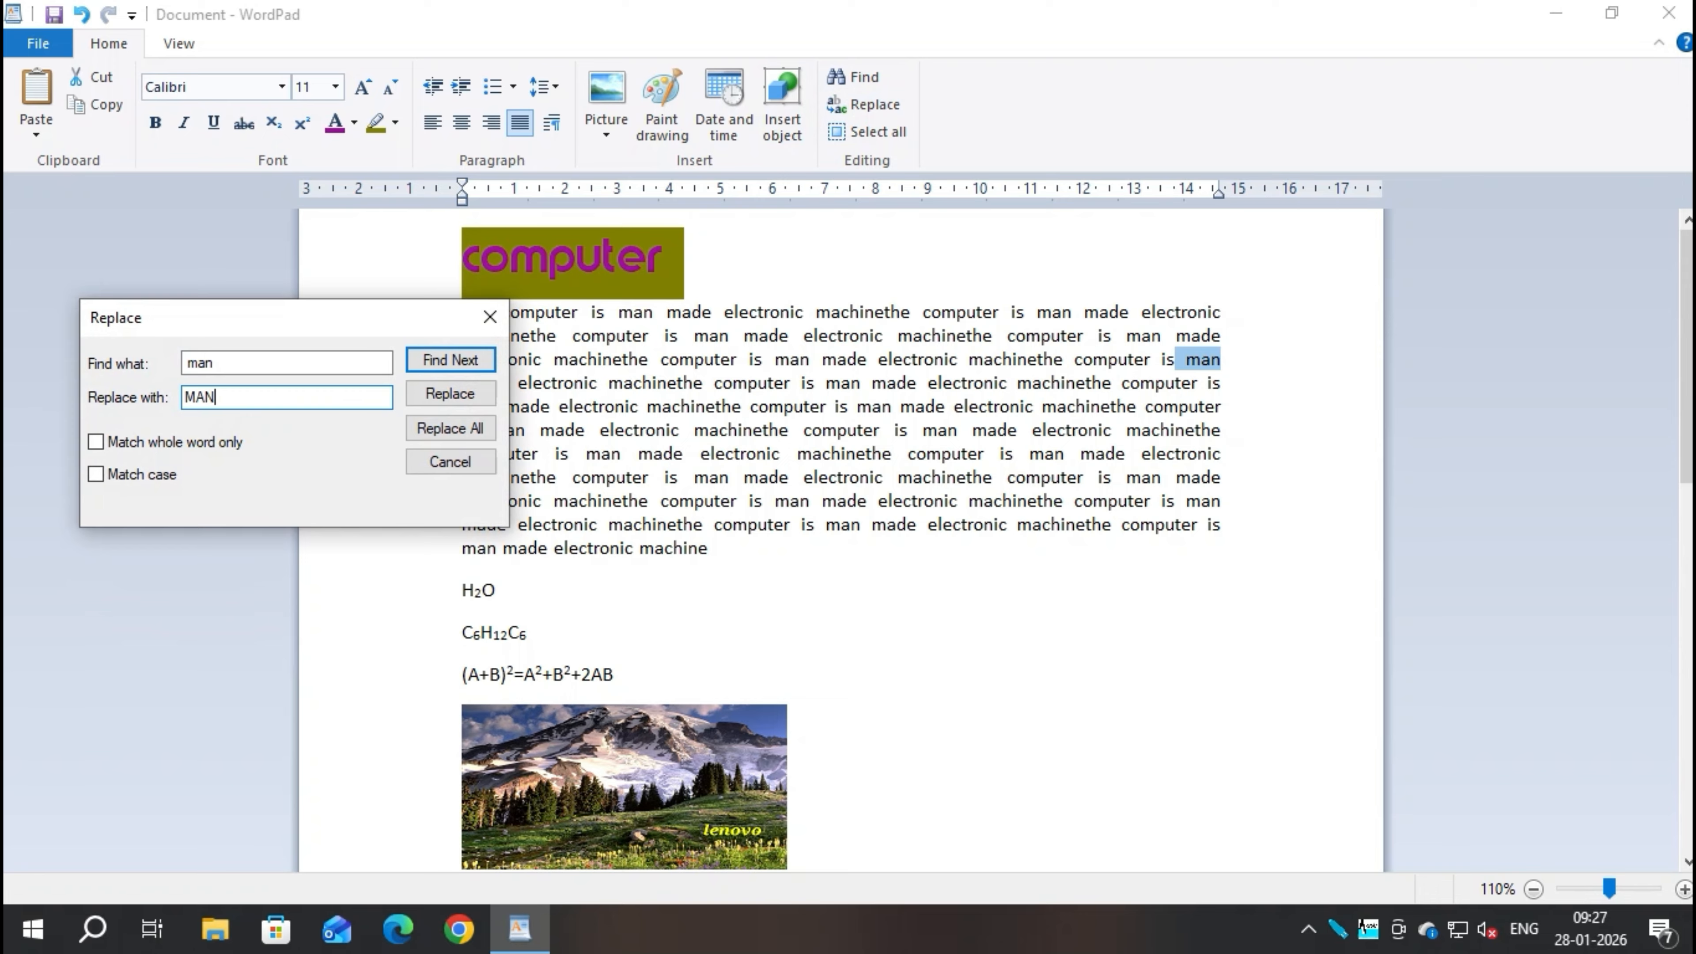
{"action": "left_click", "coordinate": [460, 395]}
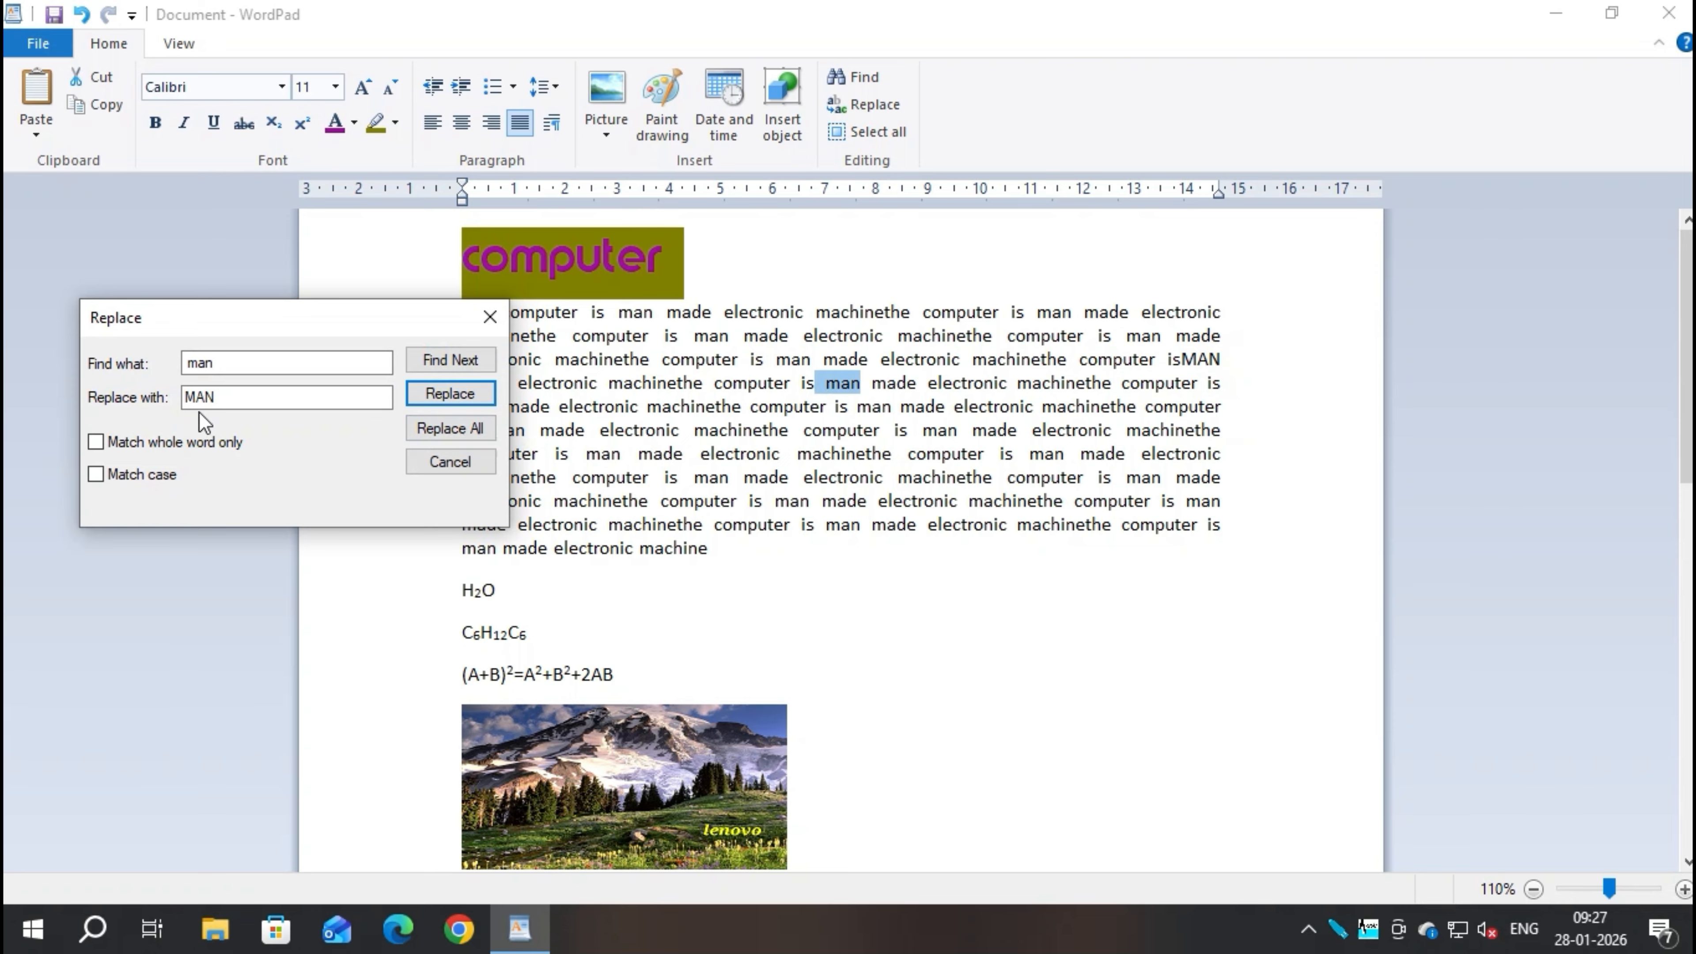
{"action": "left_click", "coordinate": [472, 431]}
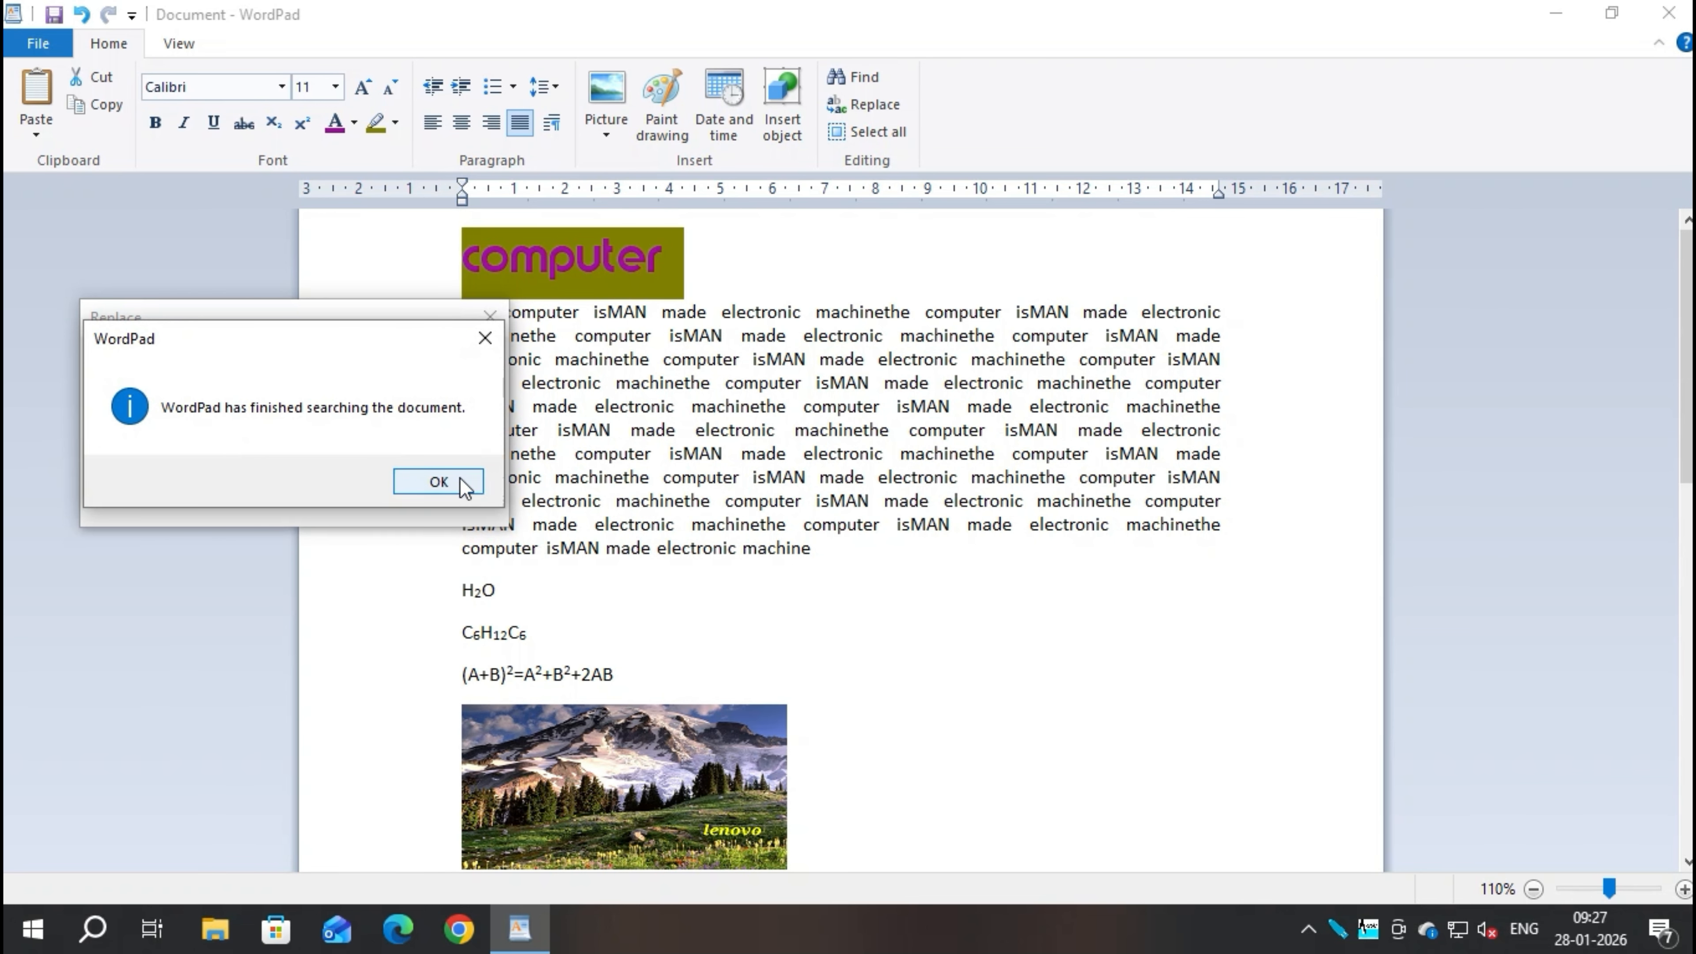
{"action": "key", "text": "Return"}
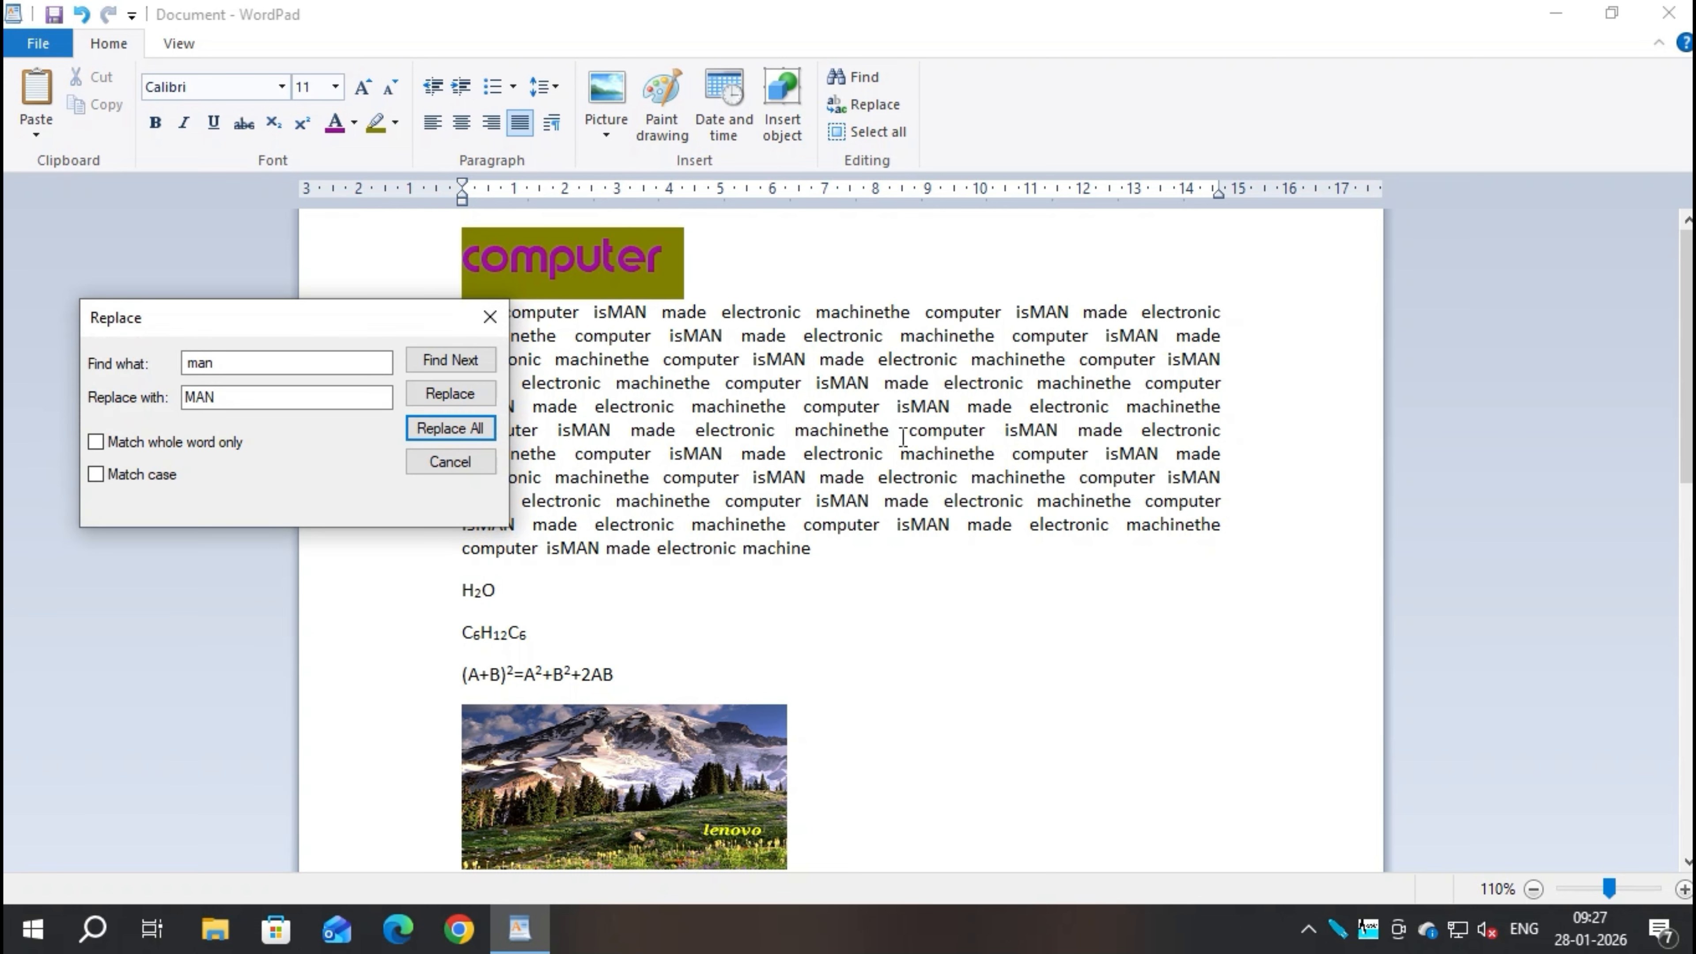
{"action": "left_click", "coordinate": [452, 467]}
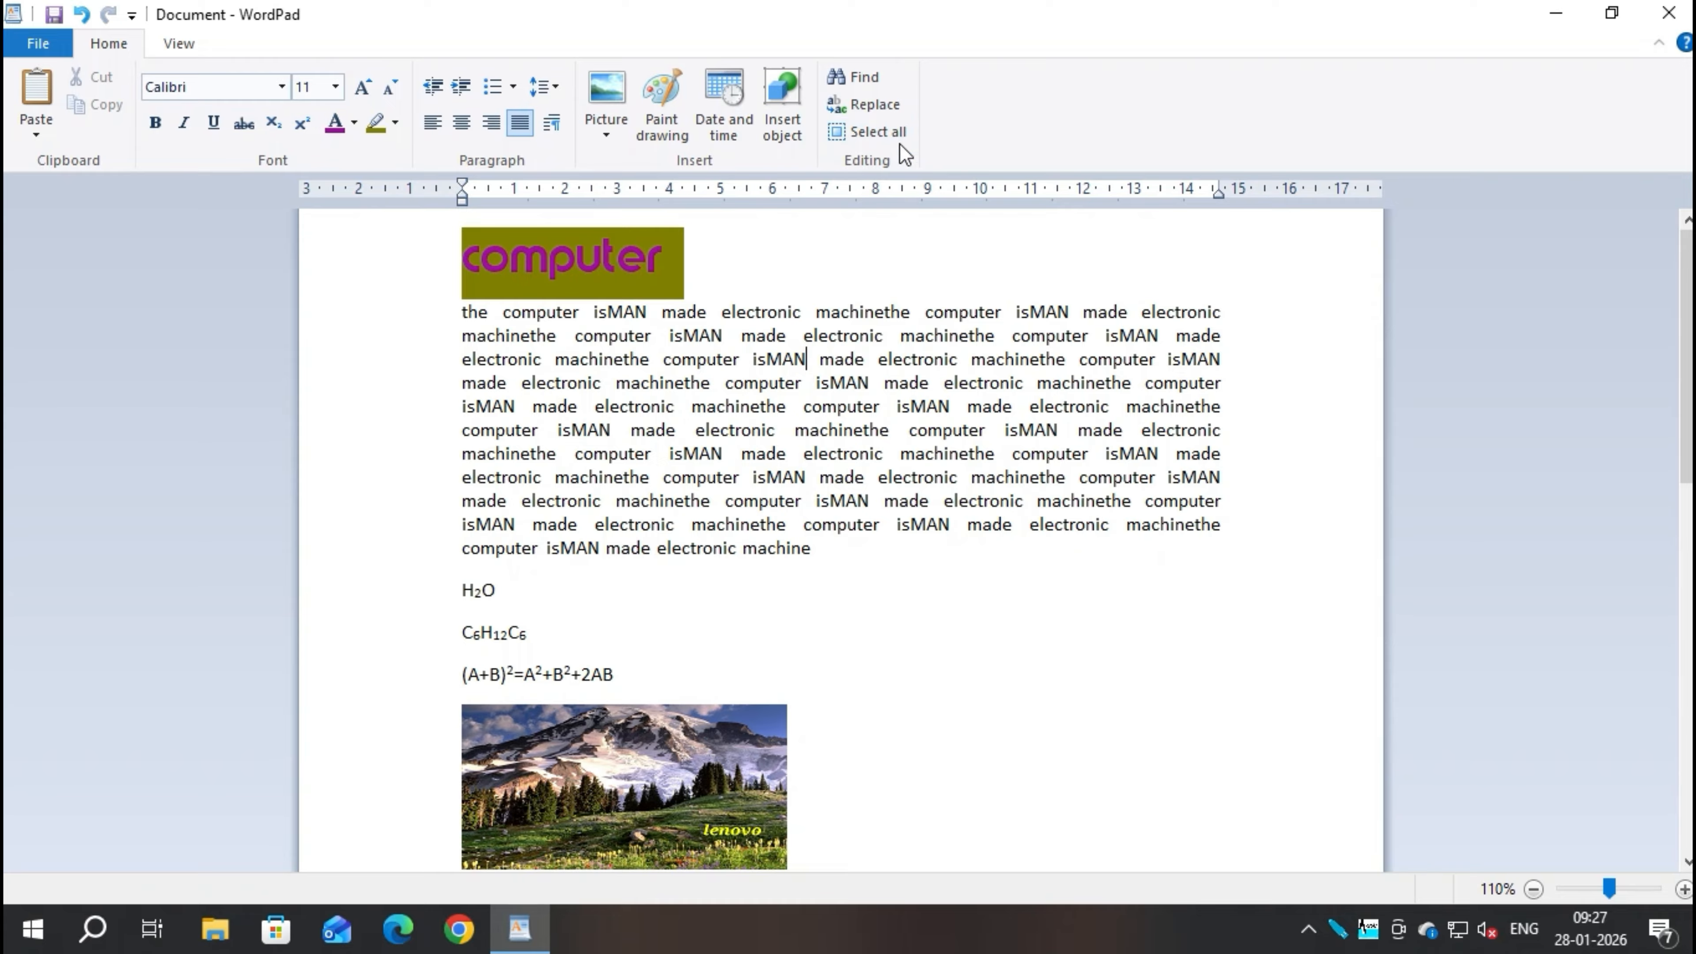
Select the entire document content and delete it, leaving a blank page
{"action": "left_click", "coordinate": [879, 127]}
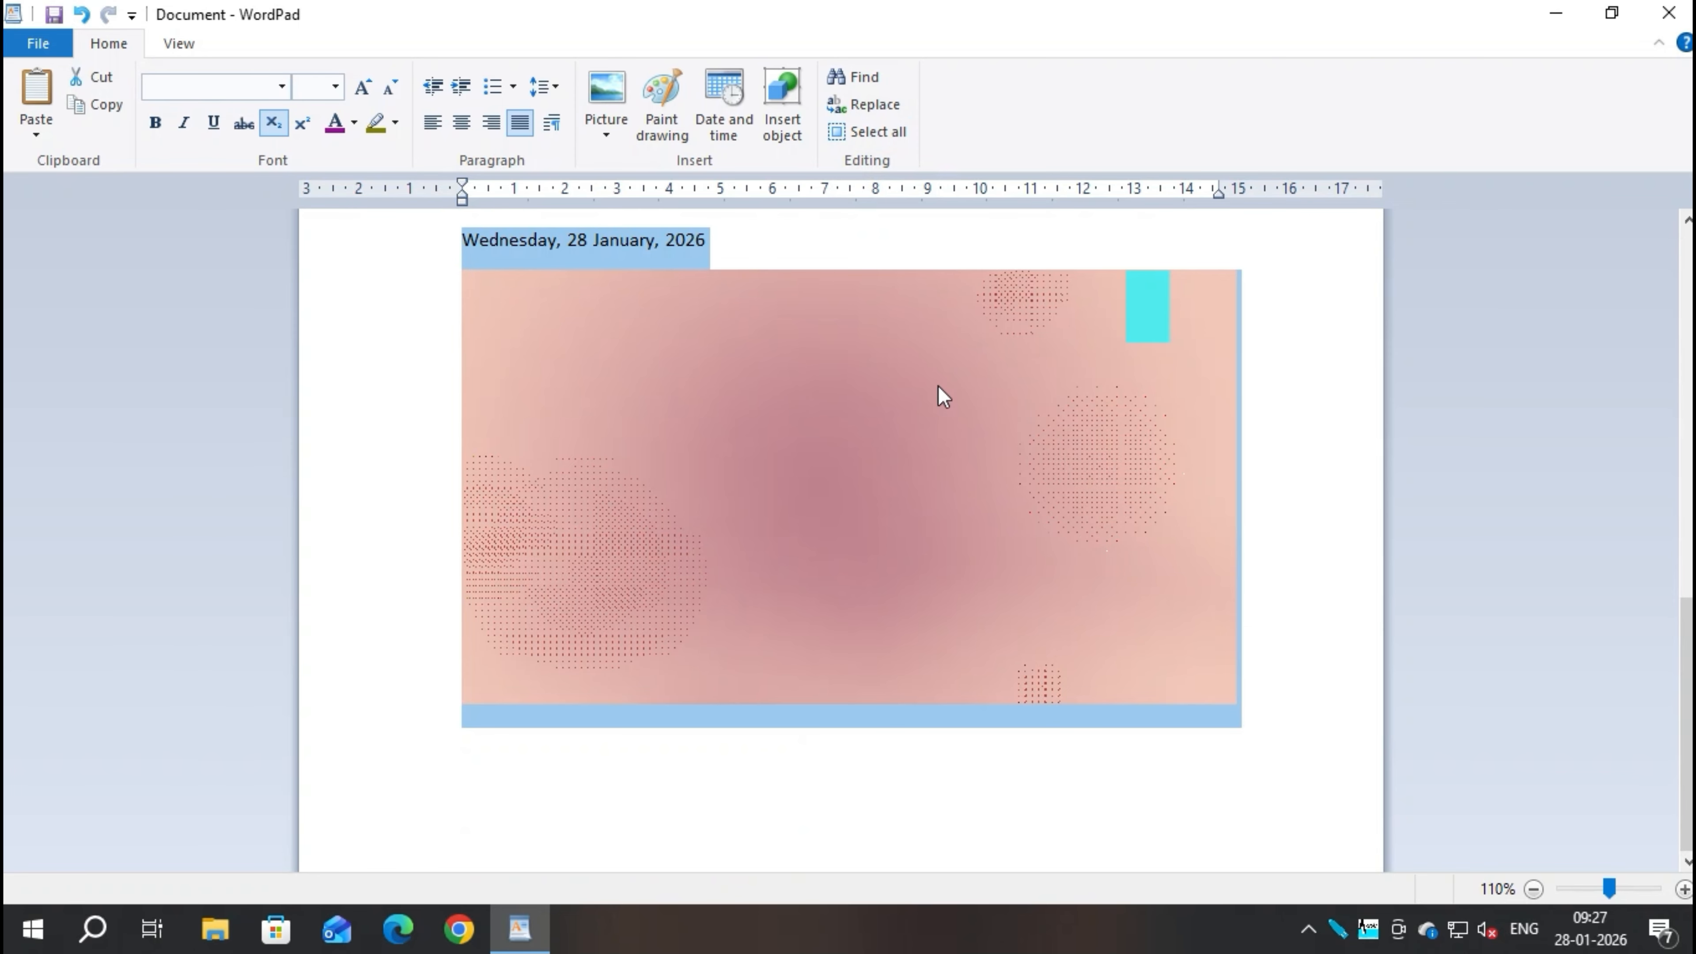
{"action": "key", "text": "Delete"}
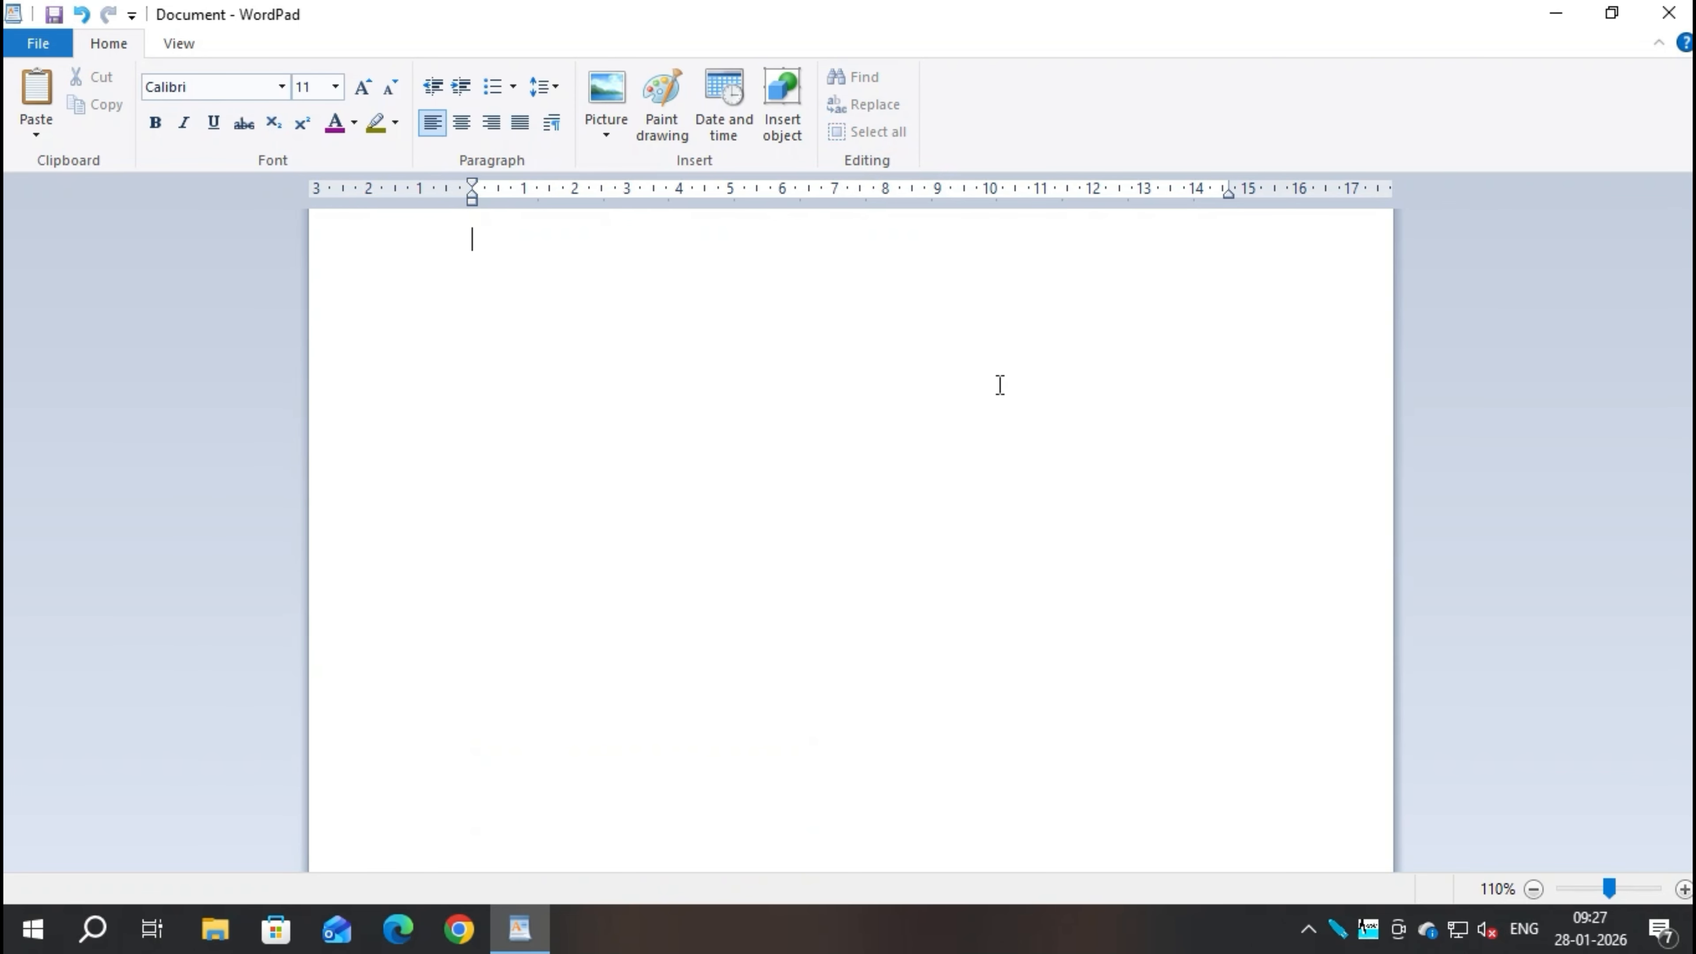